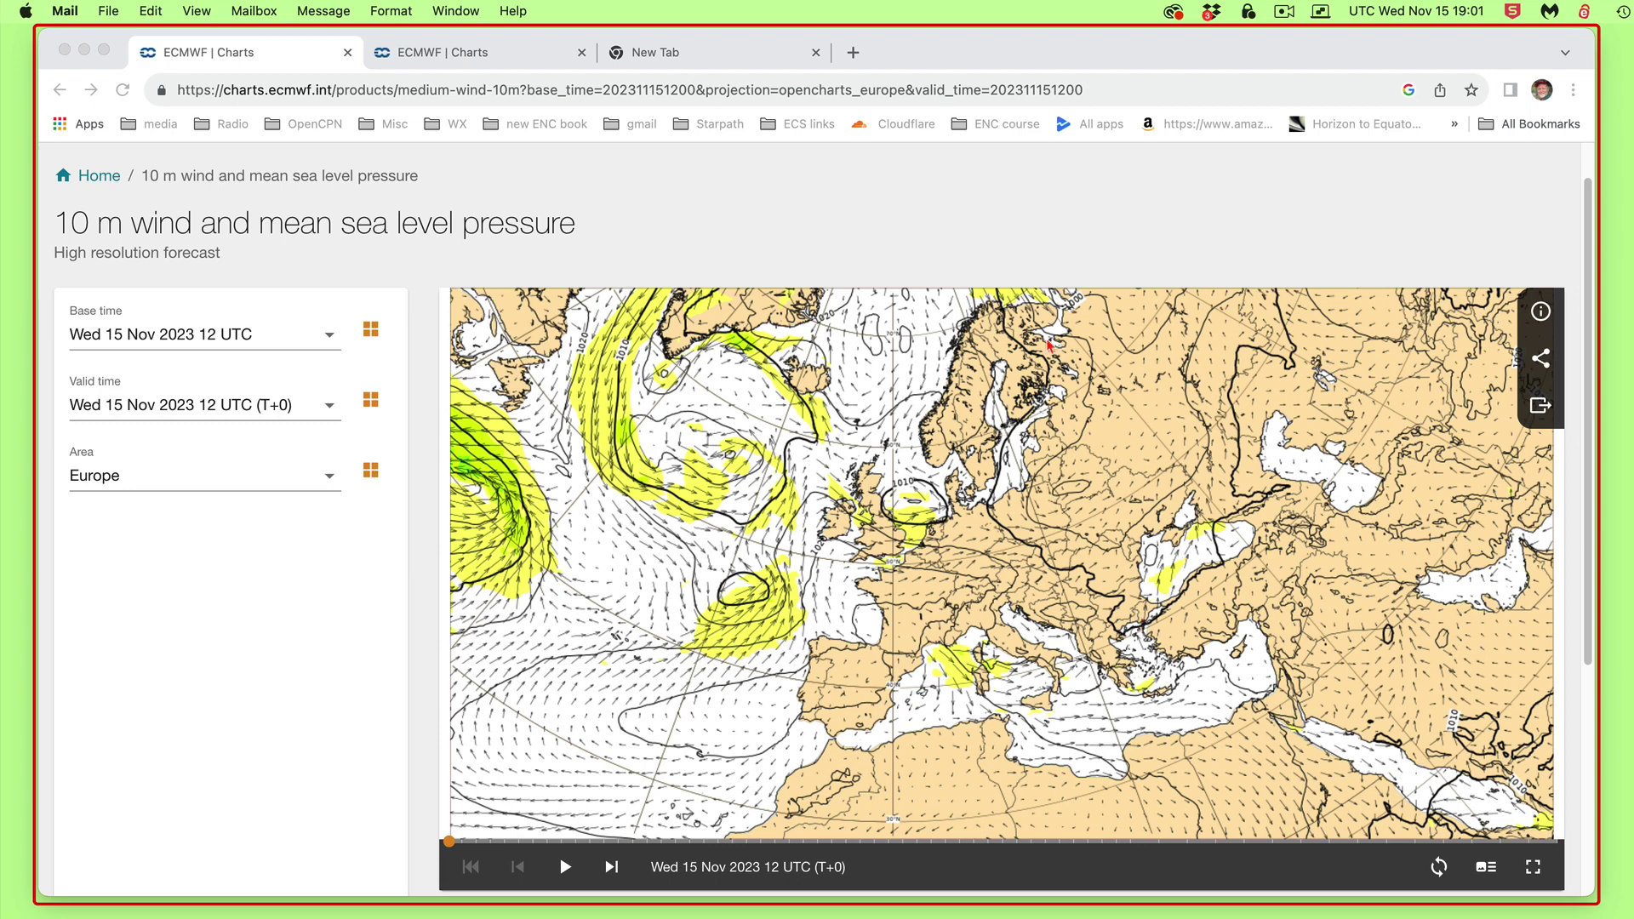
Open a new Incognito window and search 'ecmwf' to reach the ECMWF Charts site
left_click(696, 55)
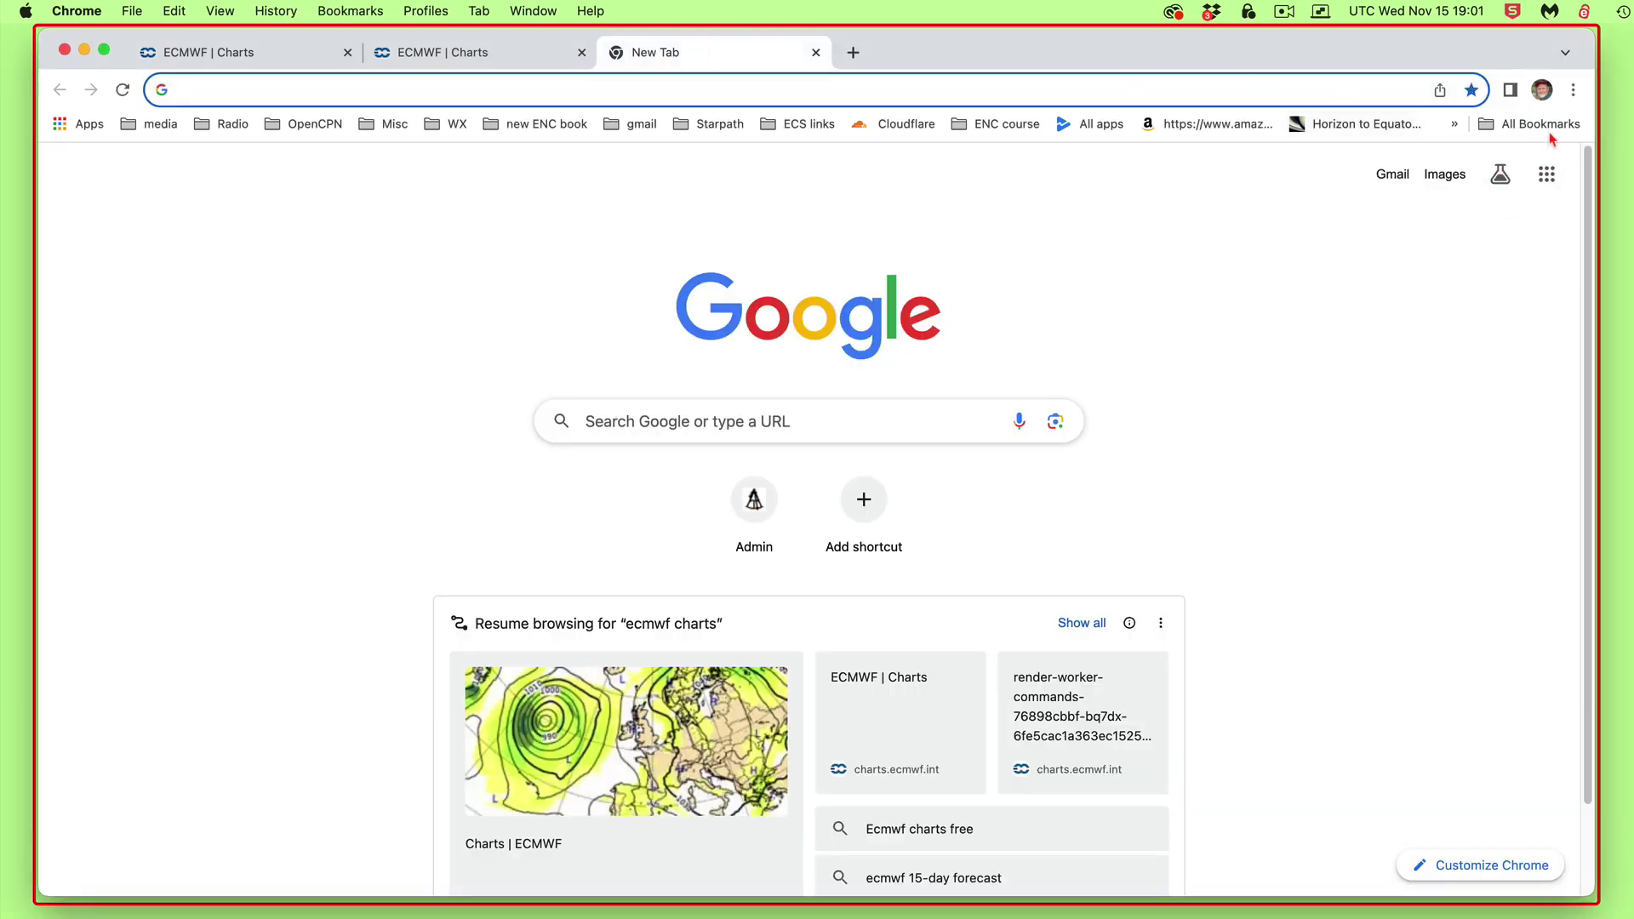
left_click(1572, 90)
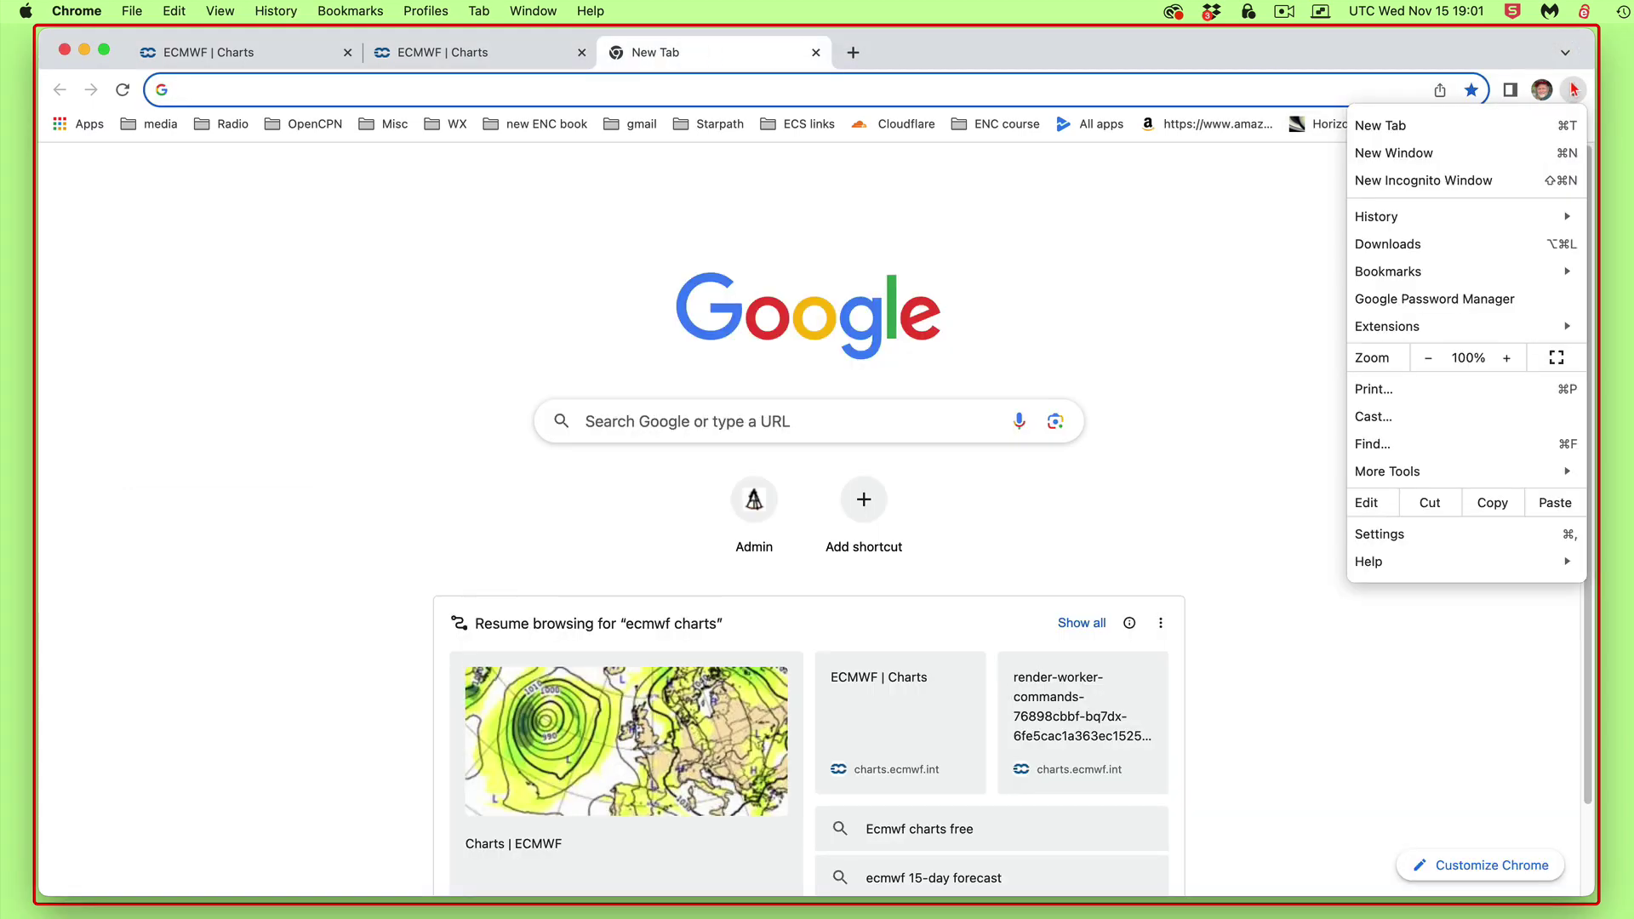
left_click(1402, 181)
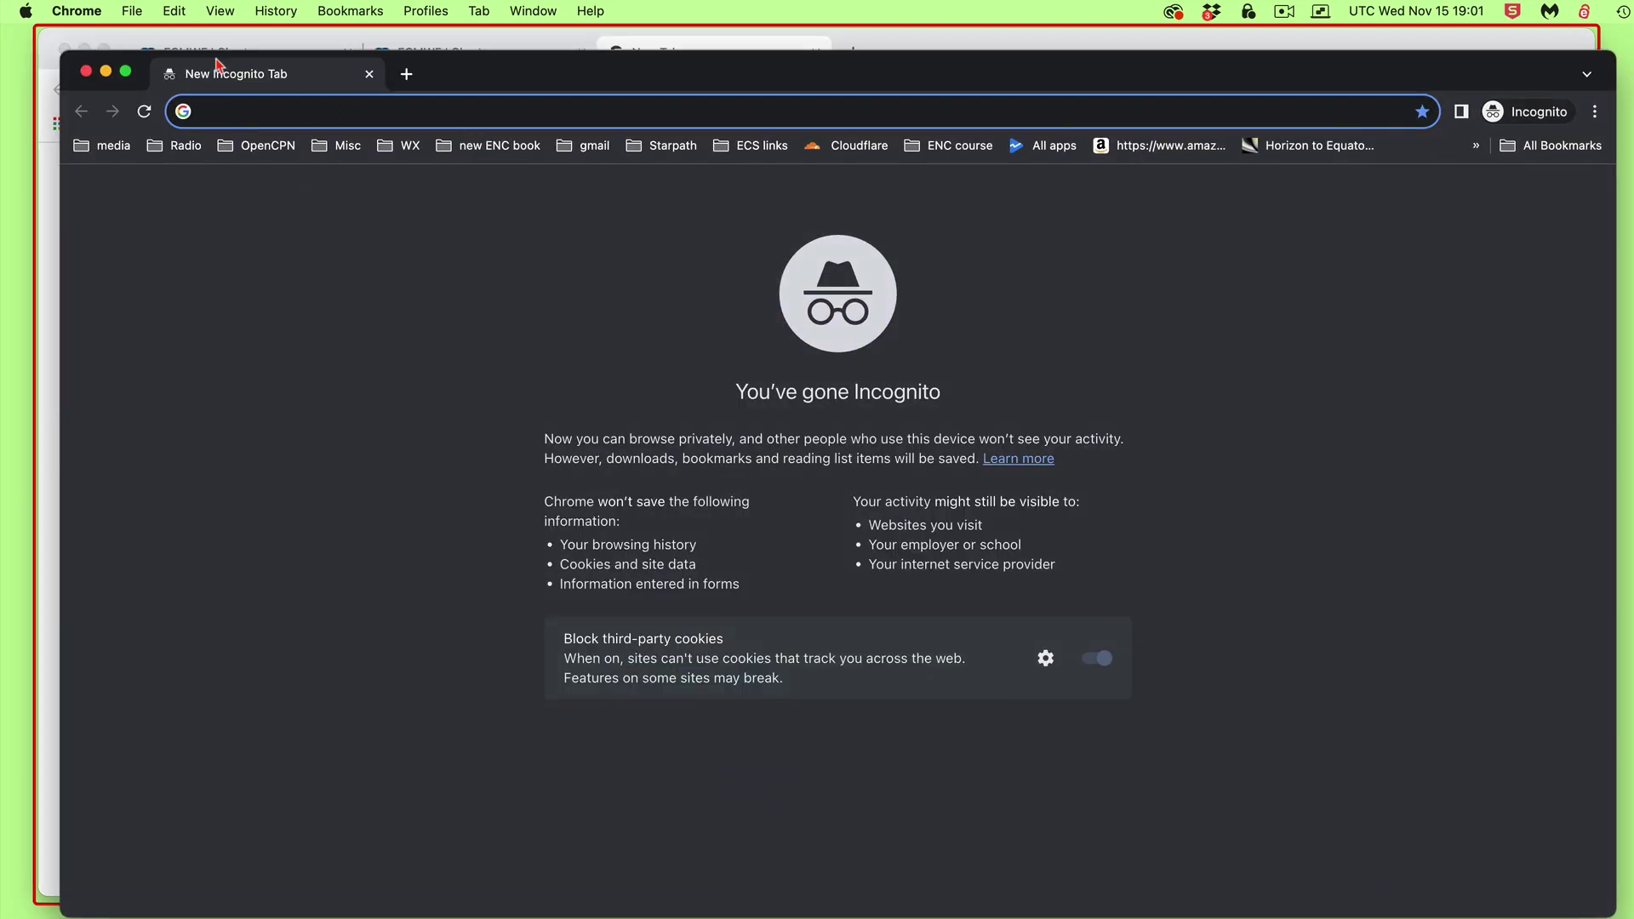
type("ecm")
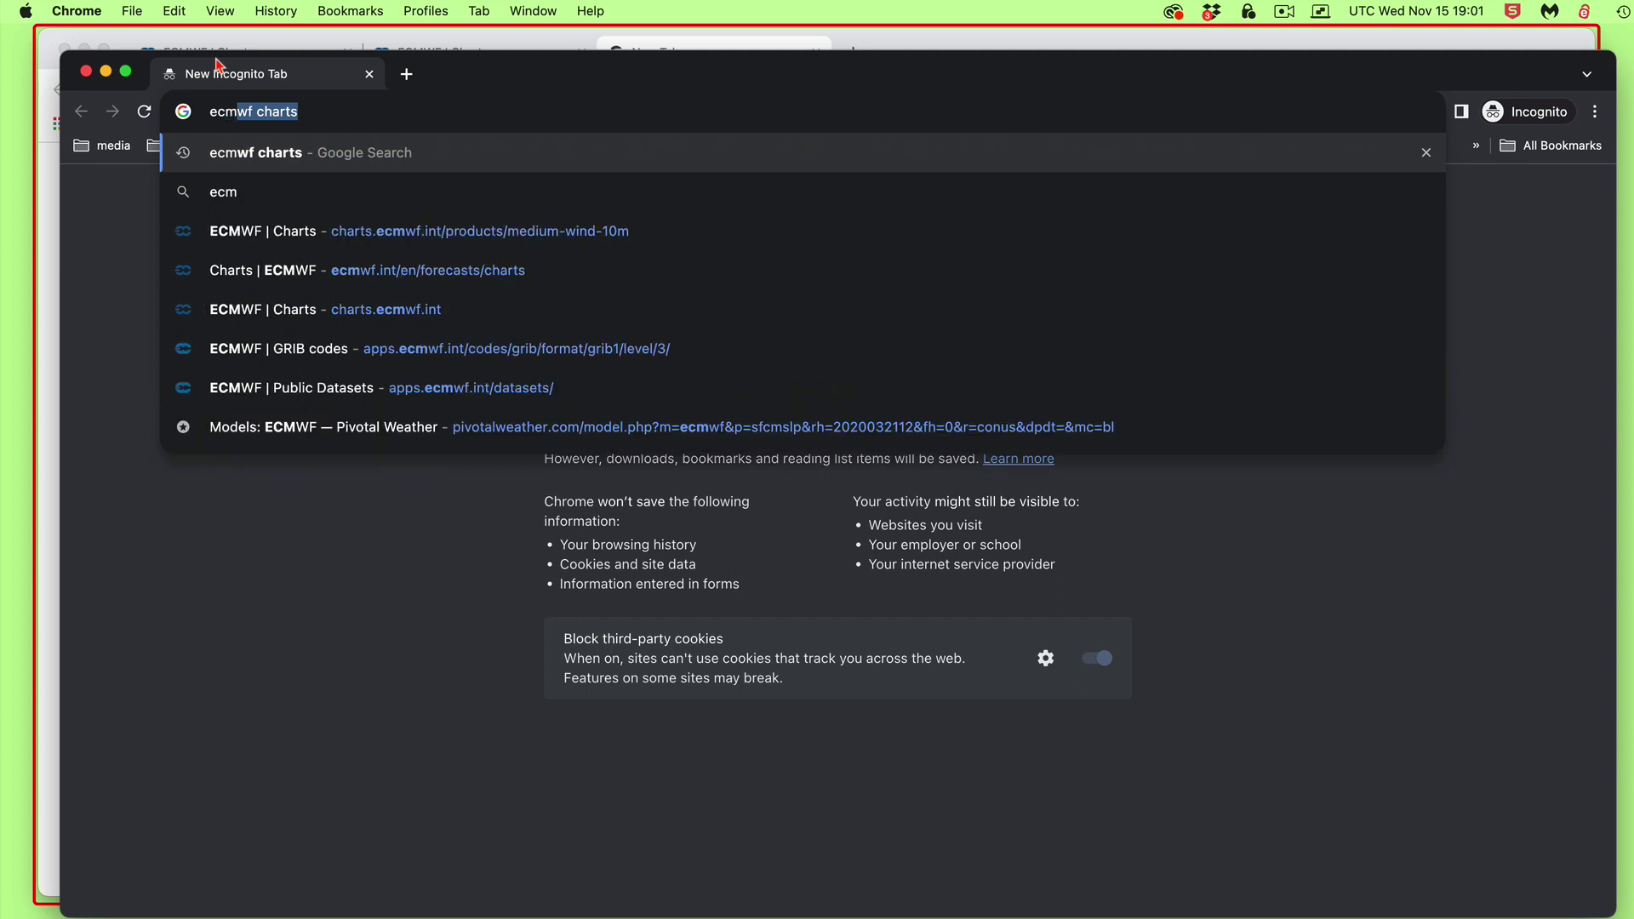
type("wf")
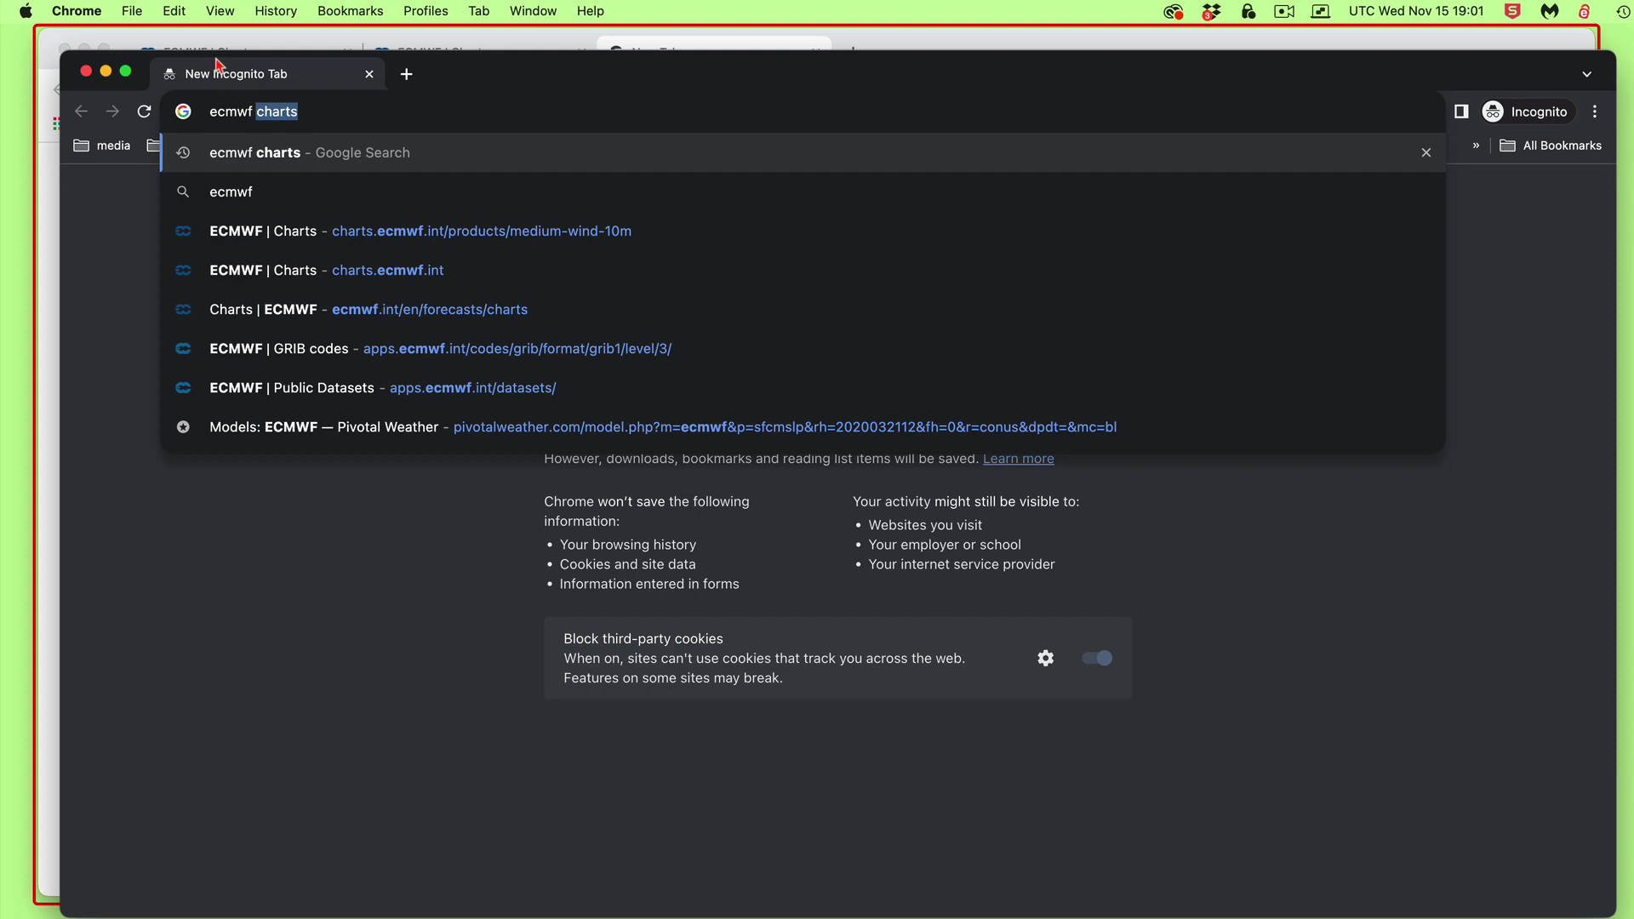
key("Return")
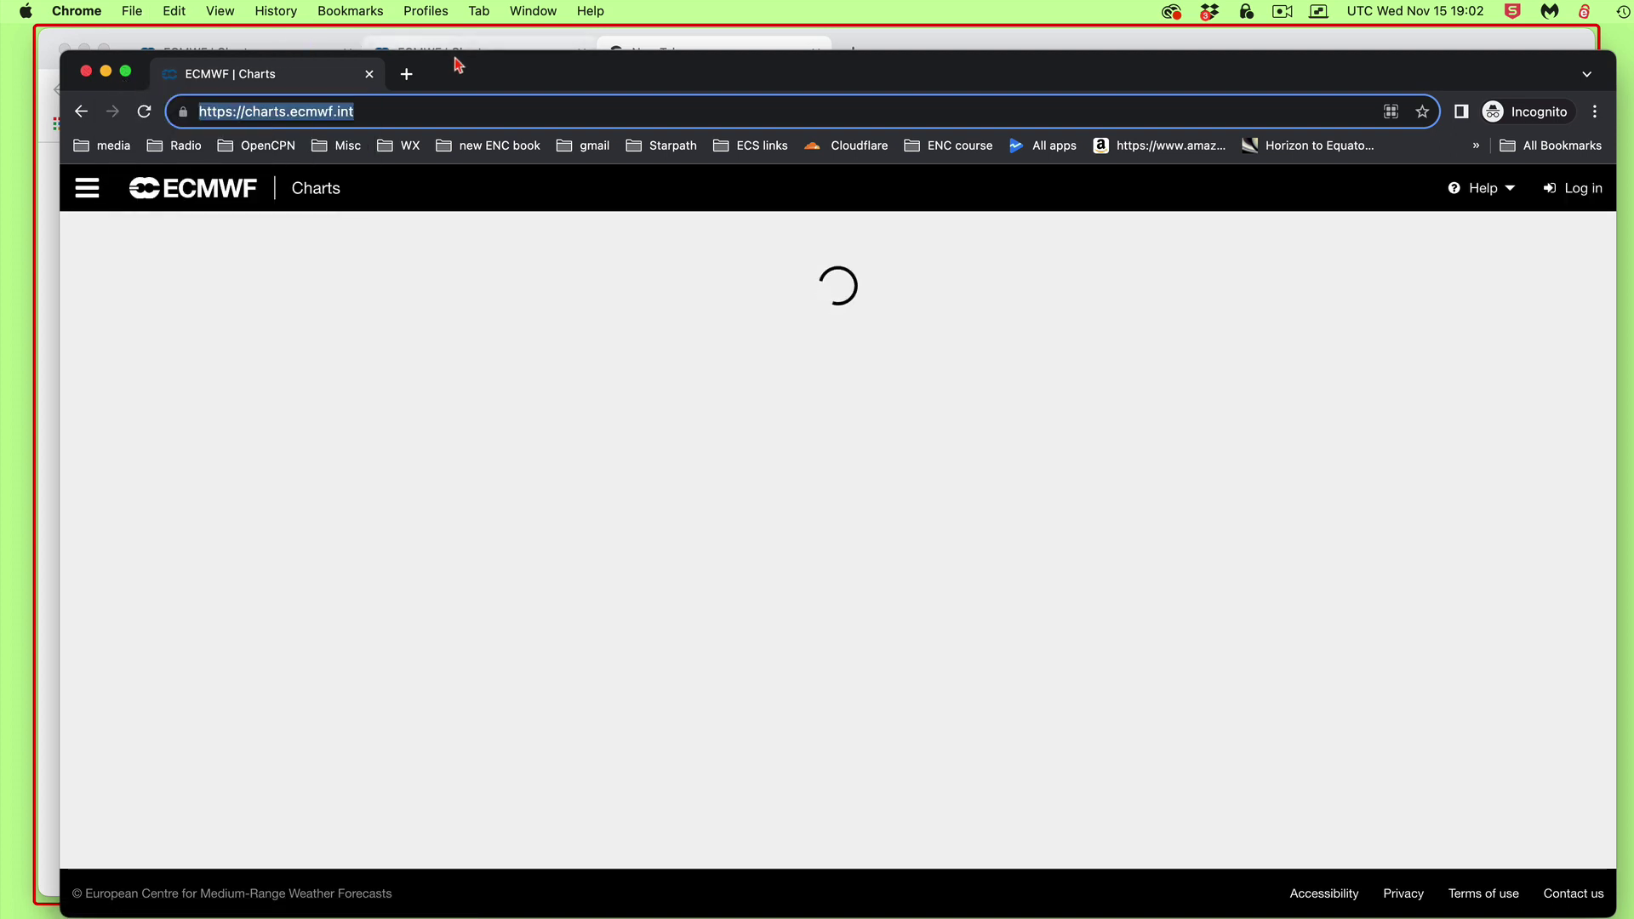
Close the Incognito window and load the ECMWF Charts catalogue home page in the first tab
left_click_drag(470, 73, 1311, 414)
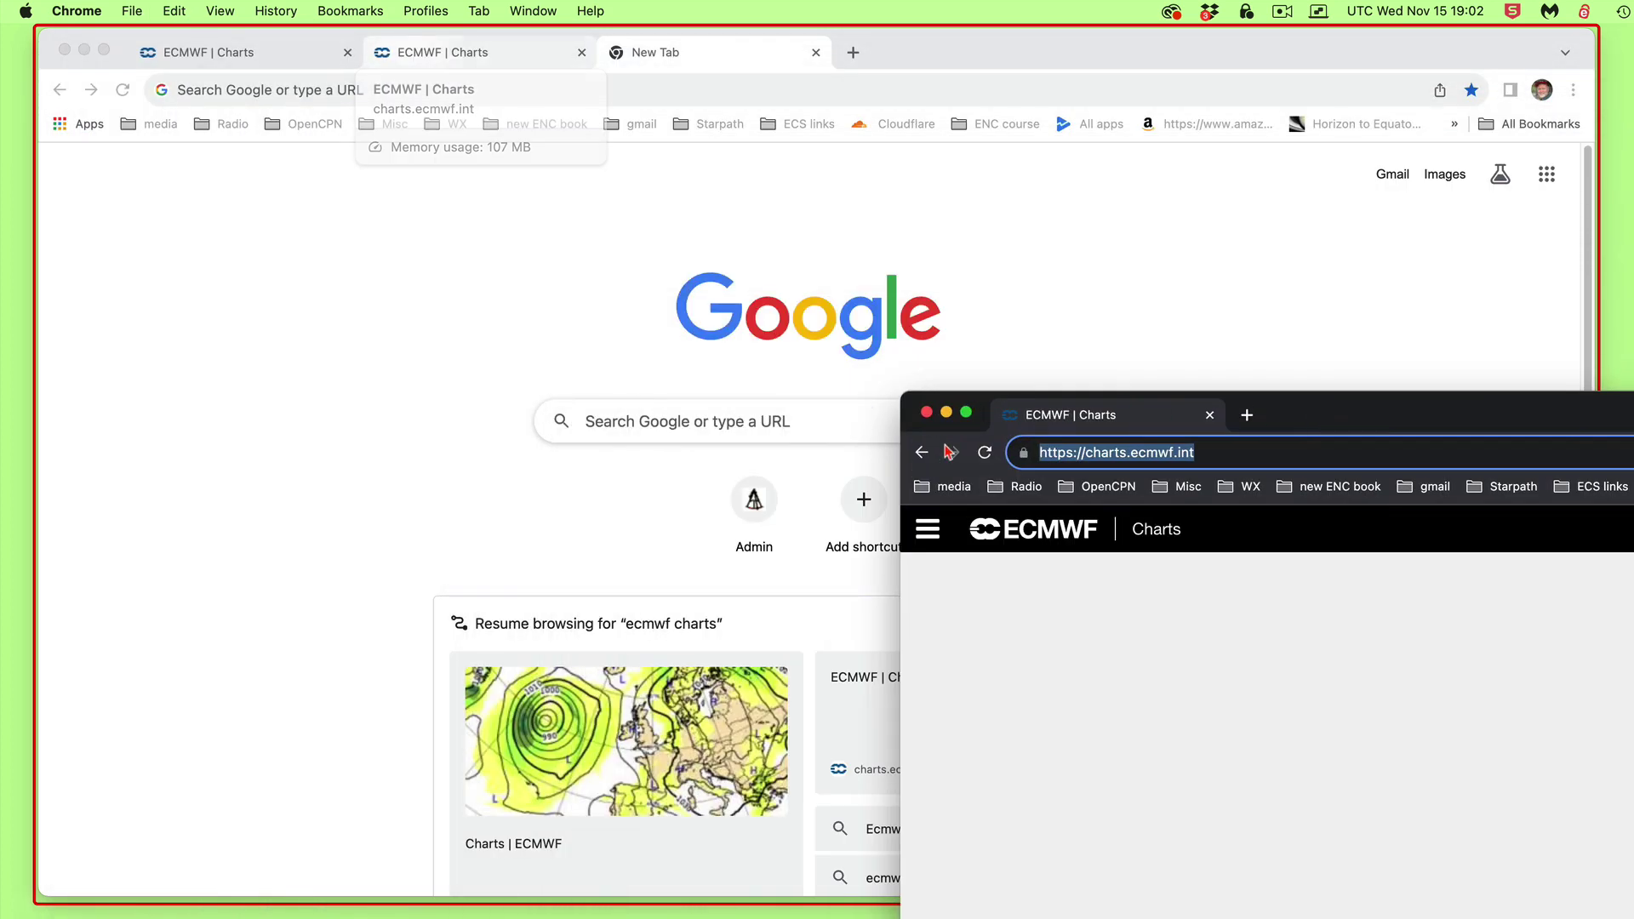
left_click(926, 413)
left_click(255, 52)
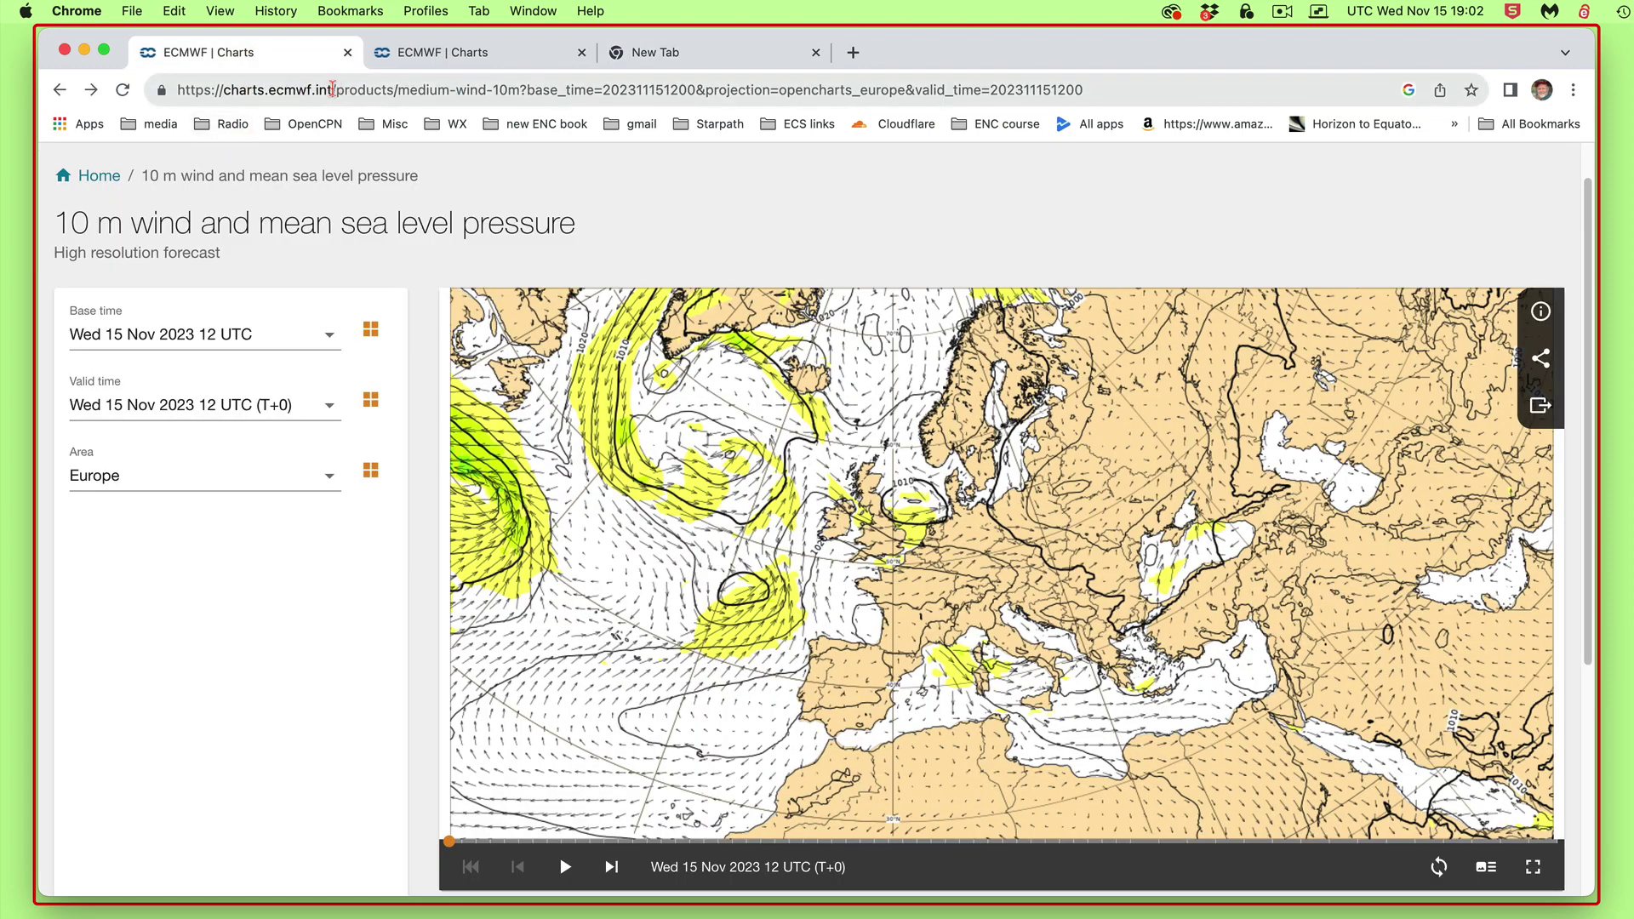
left_click_drag(334, 90, 526, 109)
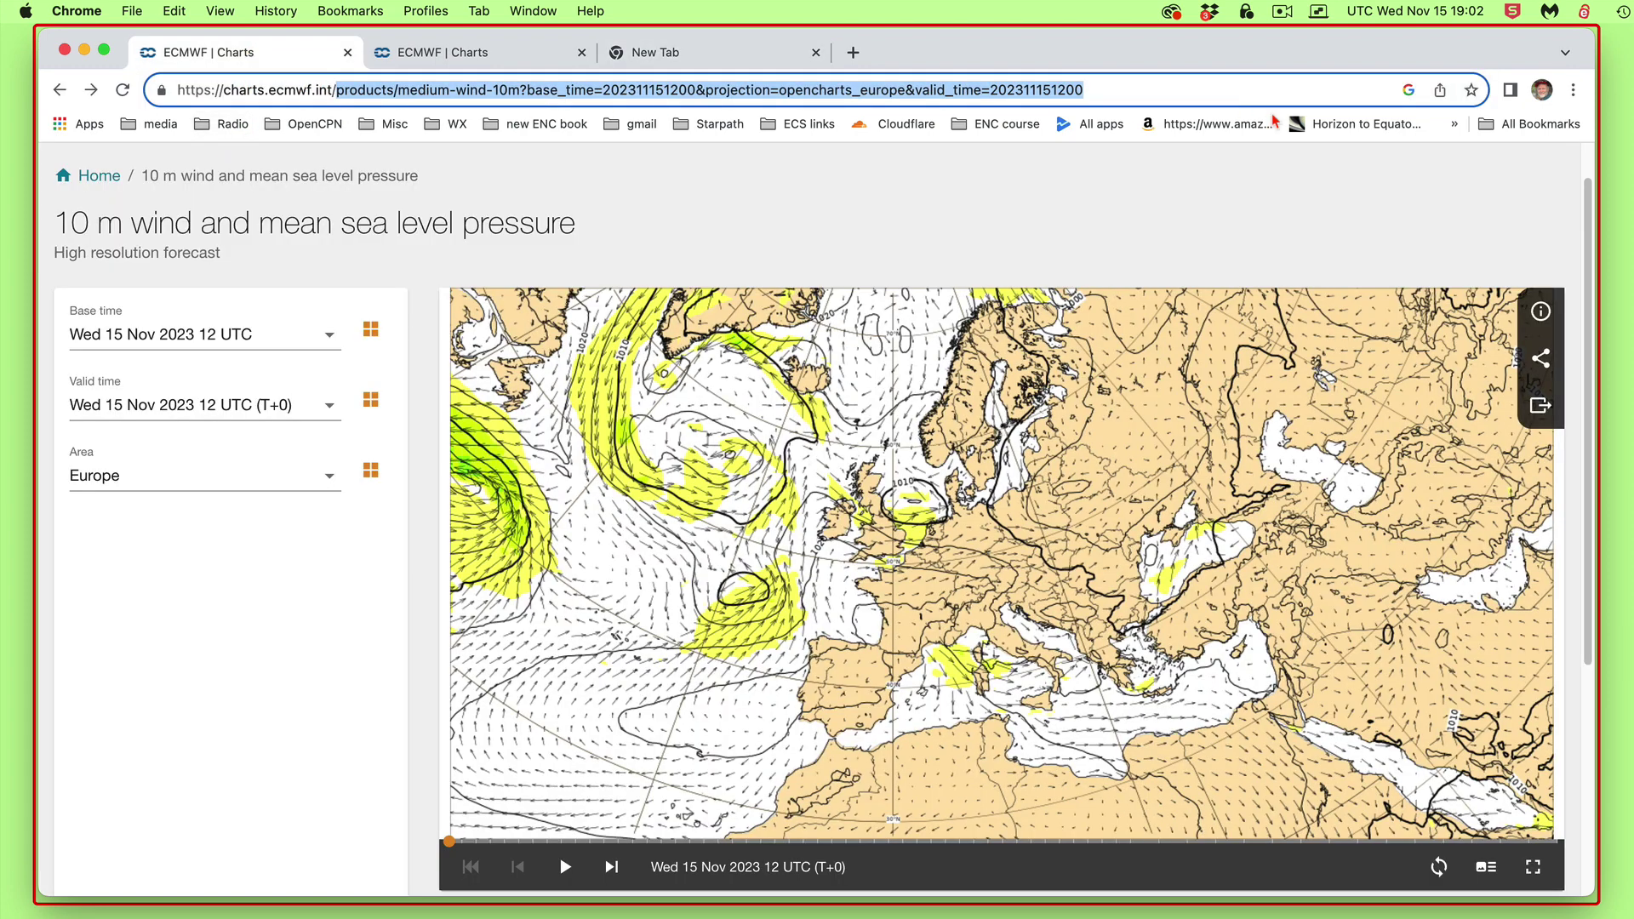
key("BackSpace")
key("Return")
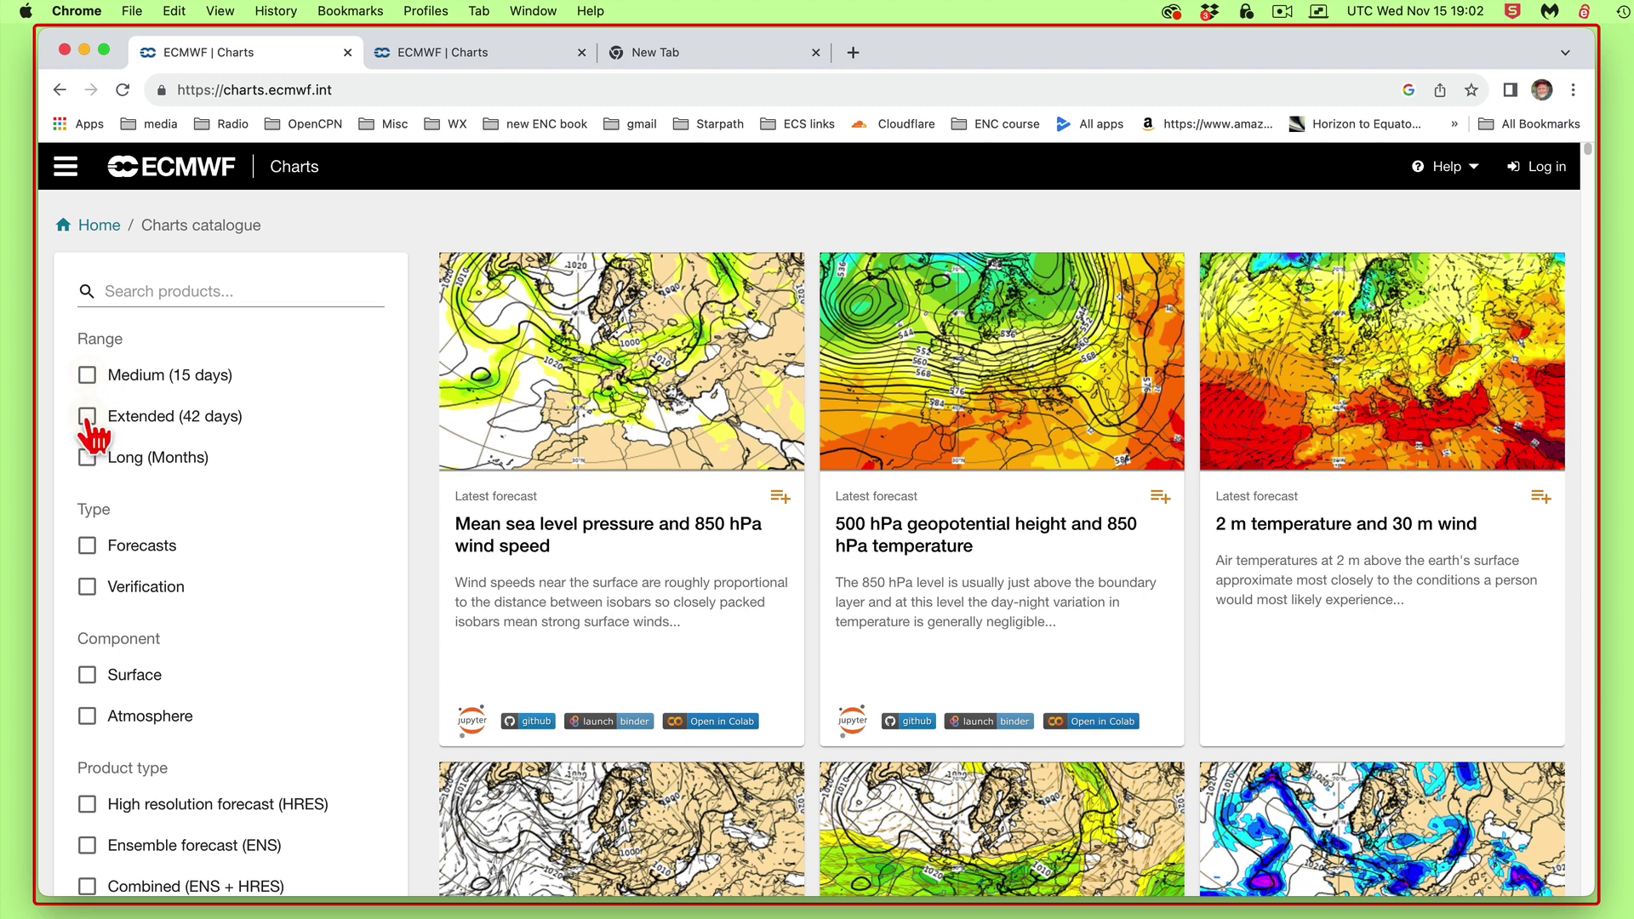
Filter the catalogue to Medium (15 days) range, Forecasts and Surface charts
left_click(87, 375)
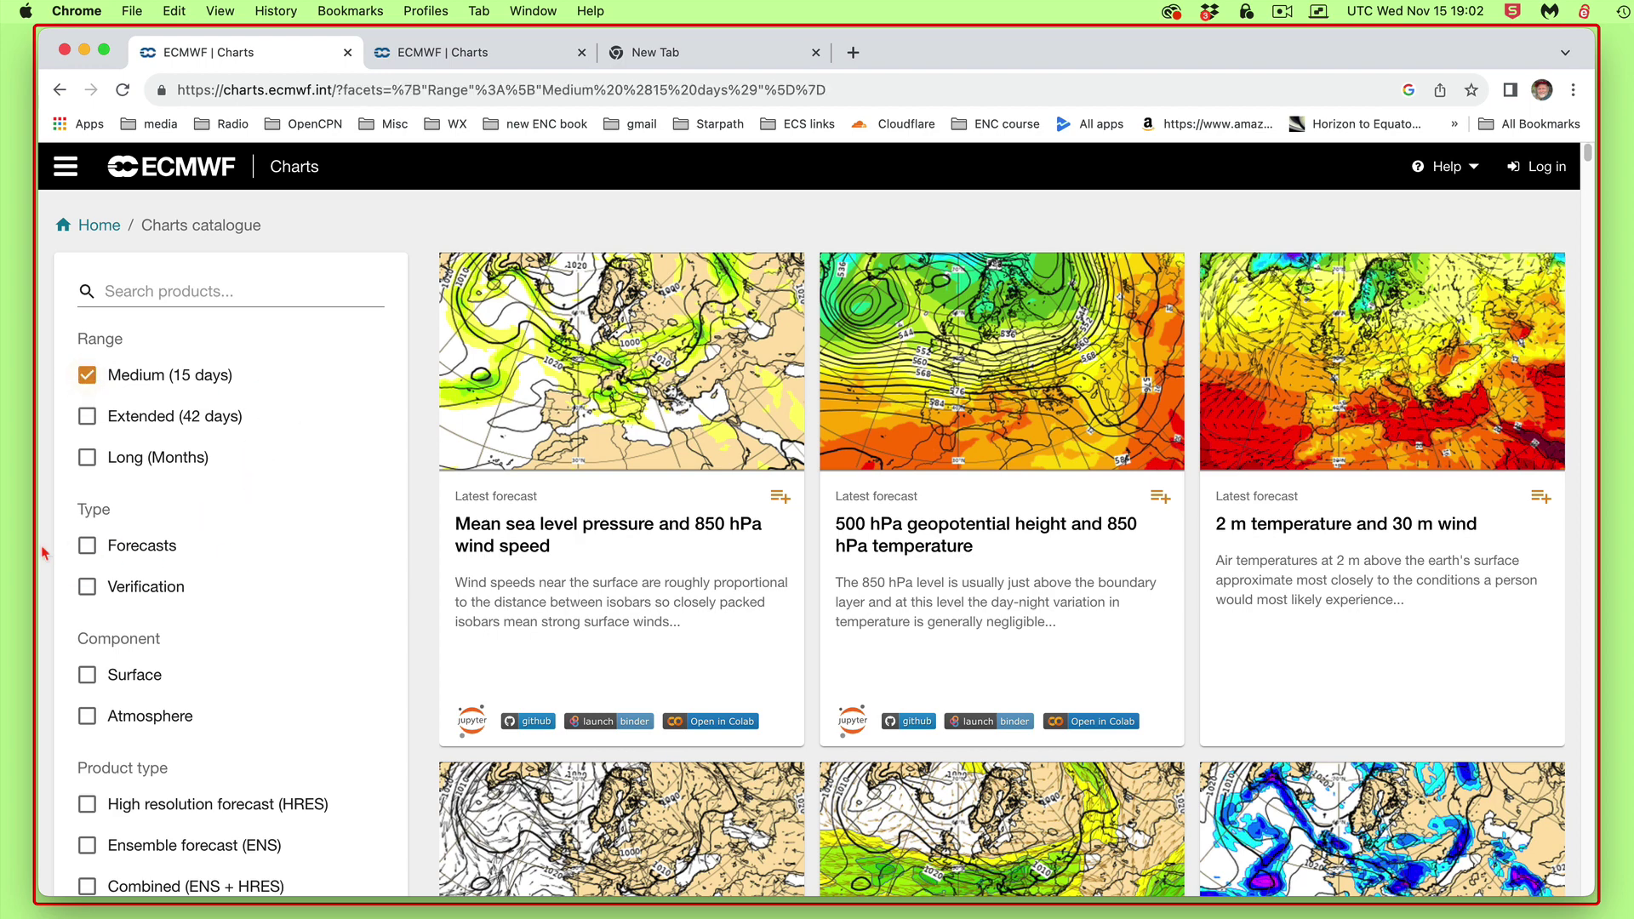
left_click(87, 546)
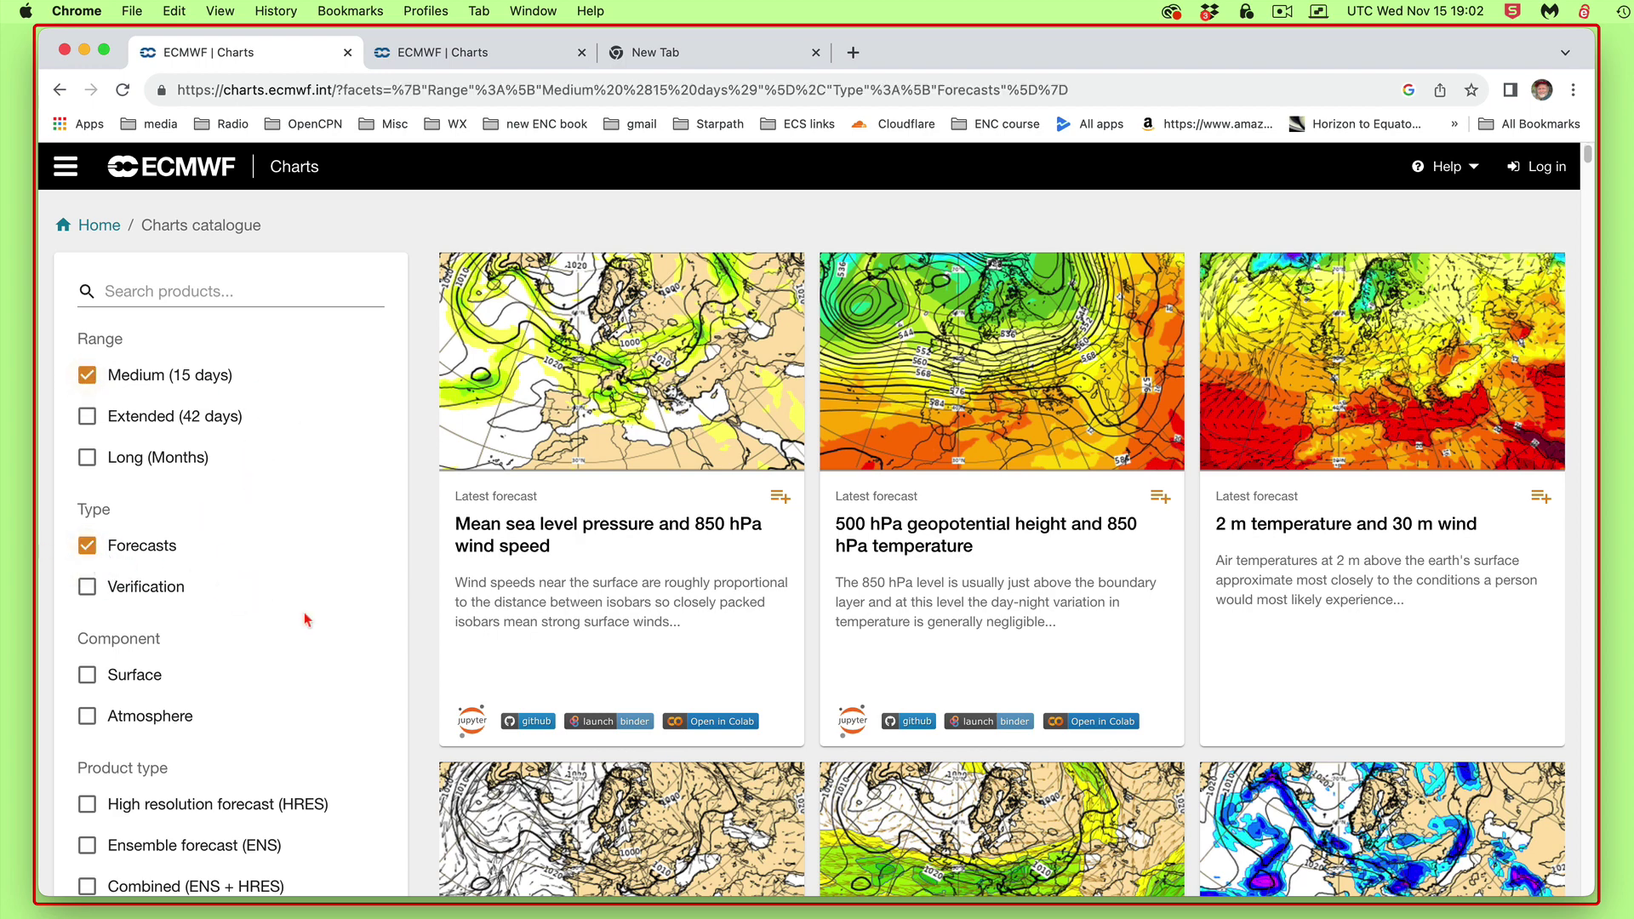
scroll(306, 614, "down", 3)
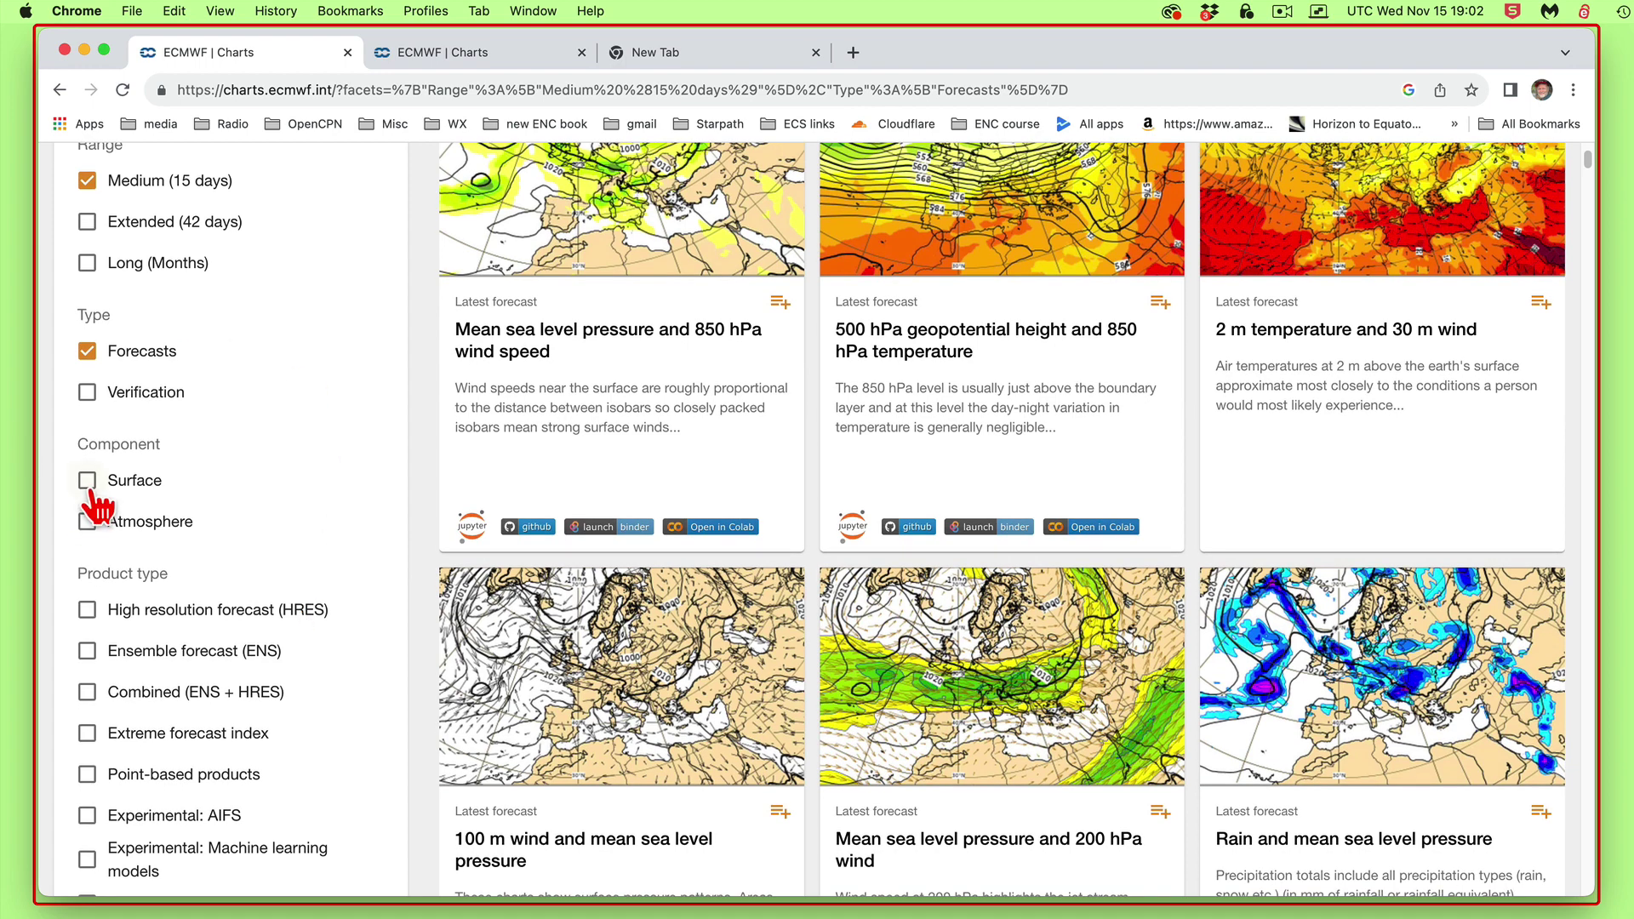
left_click(87, 481)
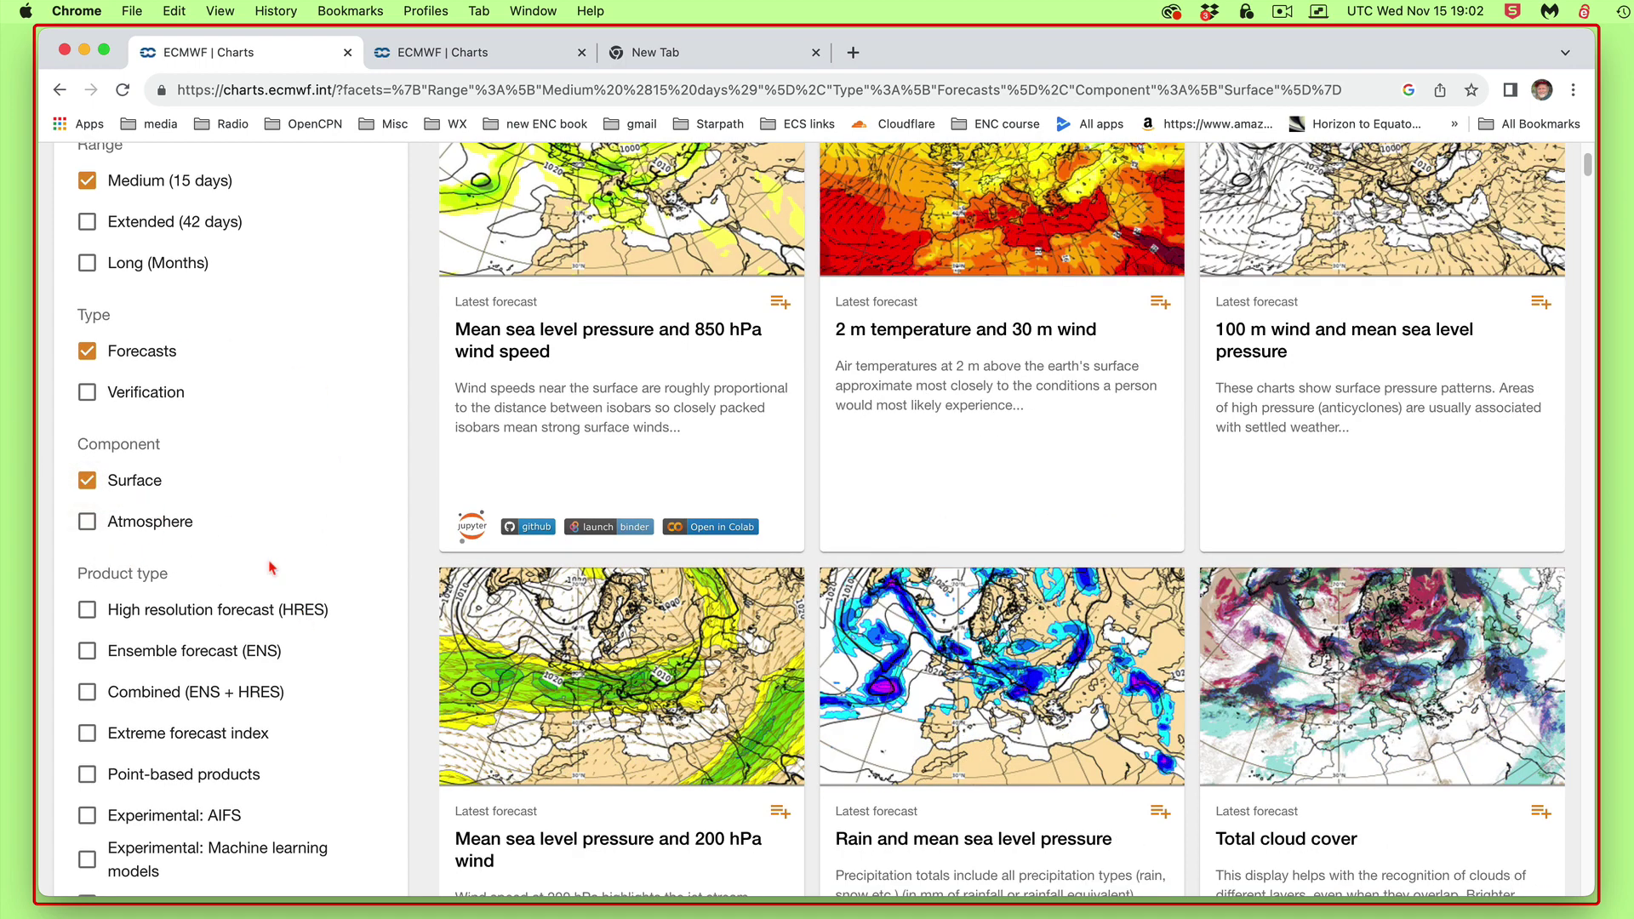
scroll(264, 553, "down", 2)
scroll(274, 609, "down", 1)
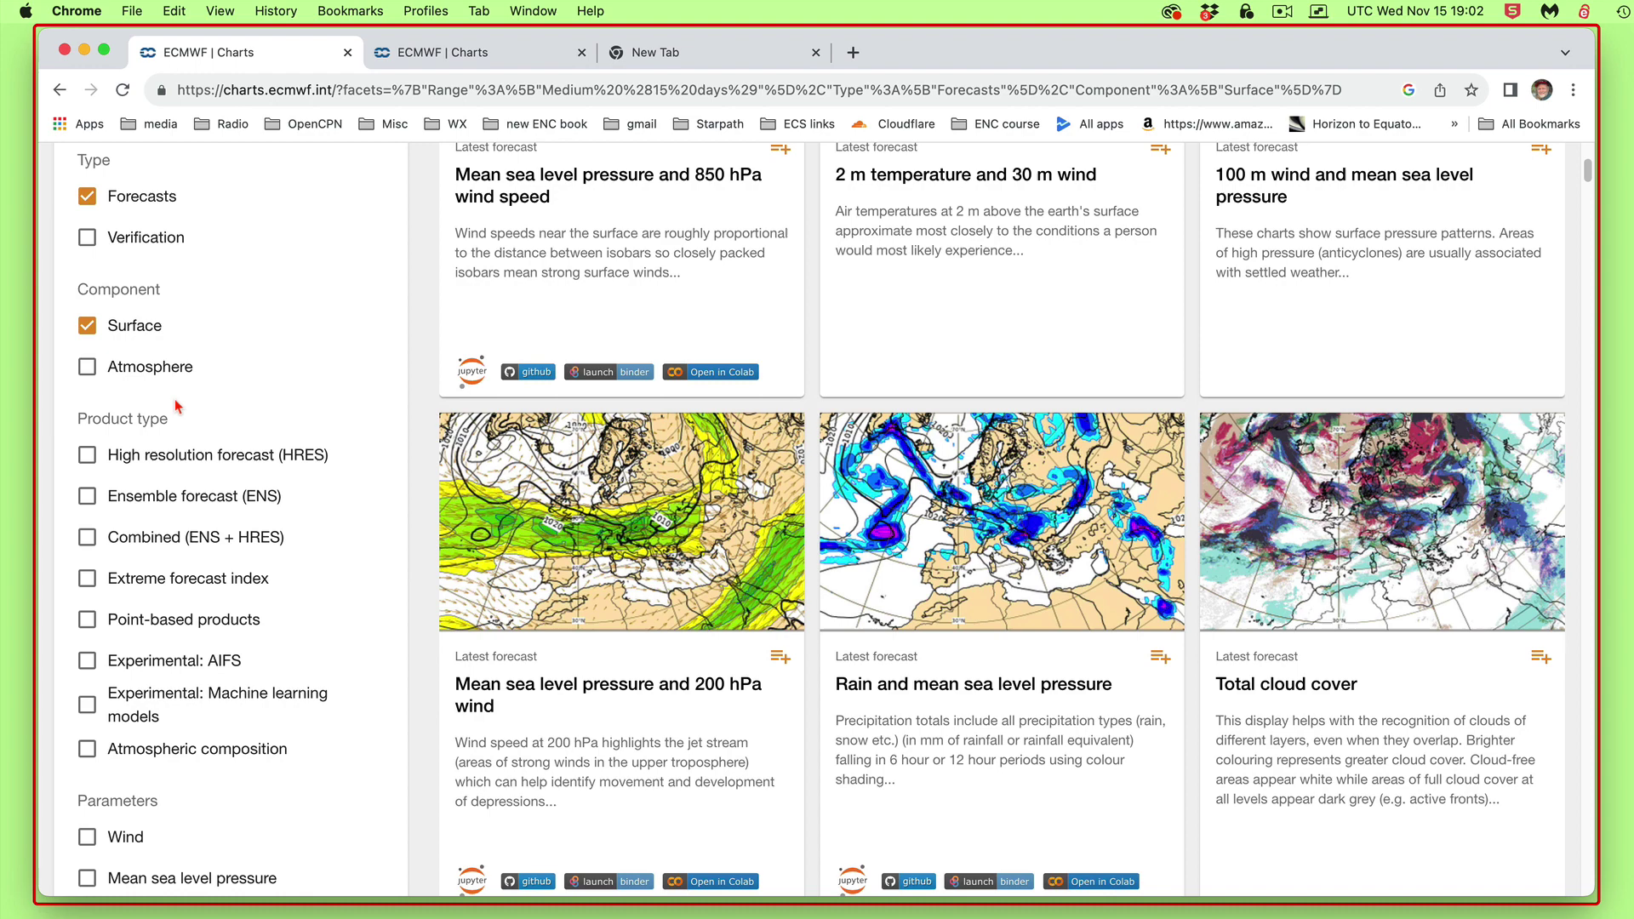
Narrow the results to HRES products with Wind and Mean sea level pressure parameters
left_click(87, 456)
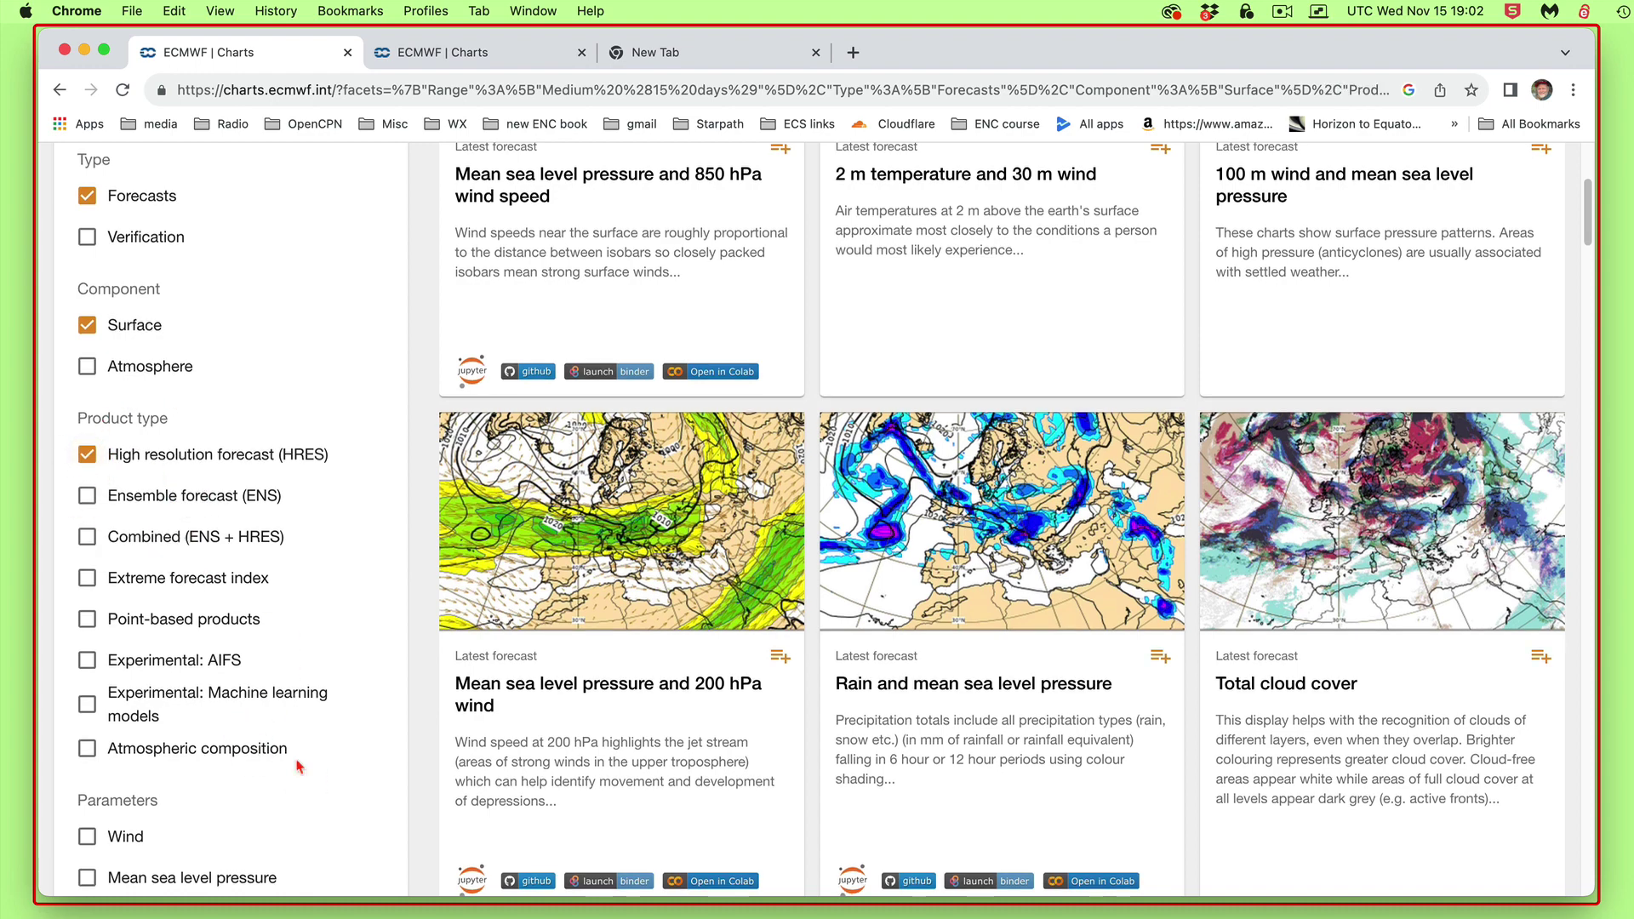
scroll(289, 748, "down", 5)
left_click(87, 576)
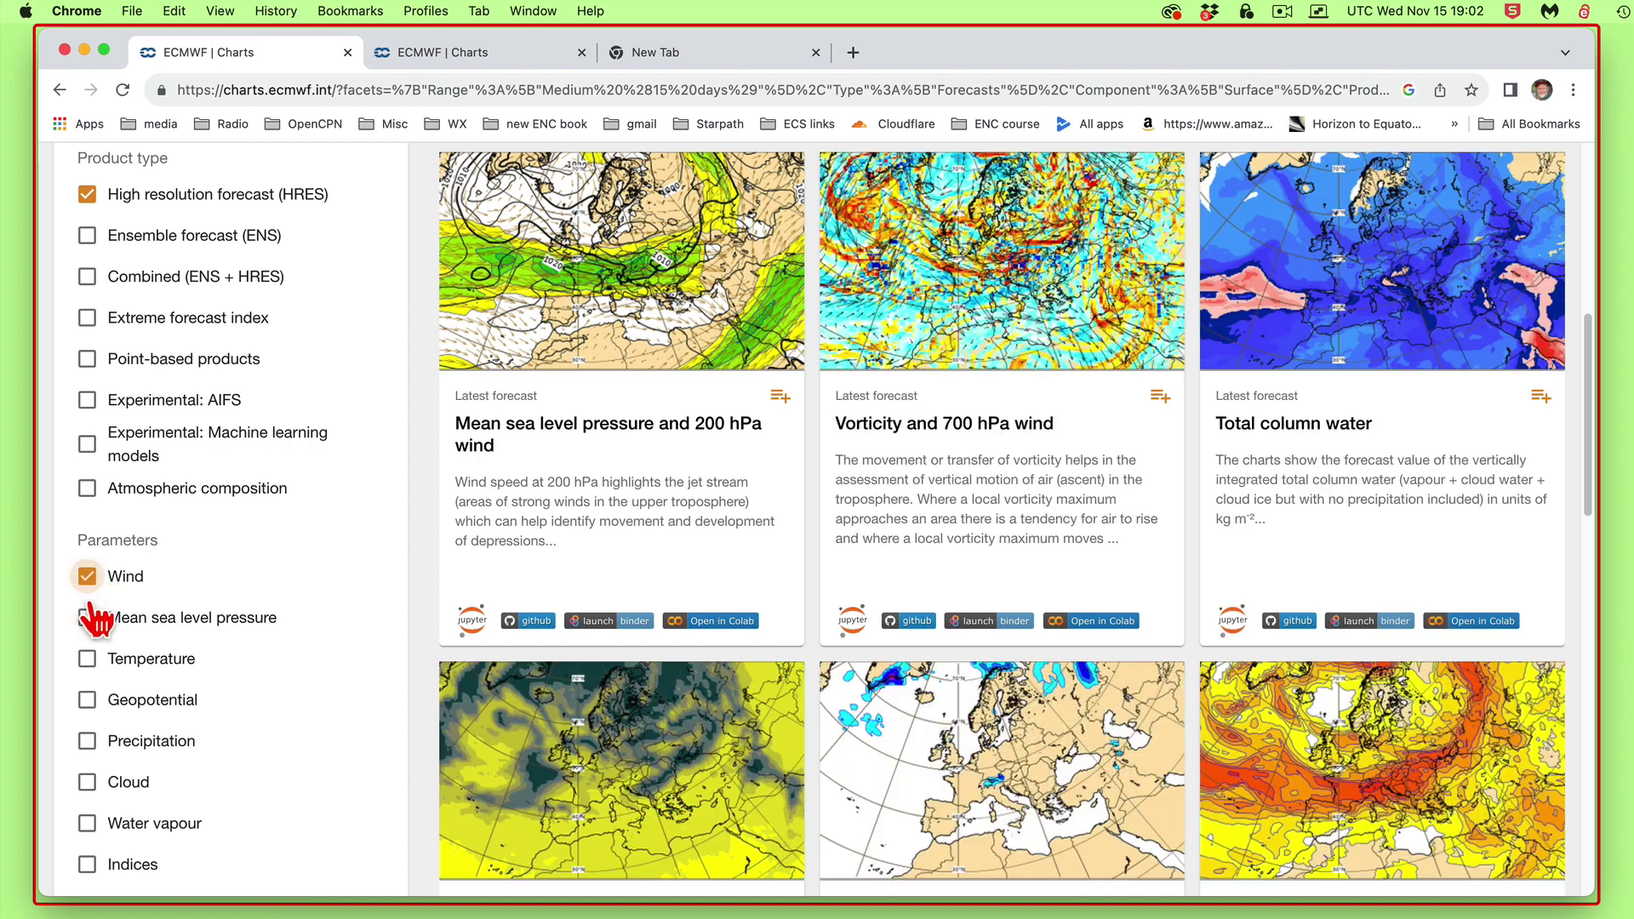
left_click(87, 617)
scroll(273, 730, "down", 10)
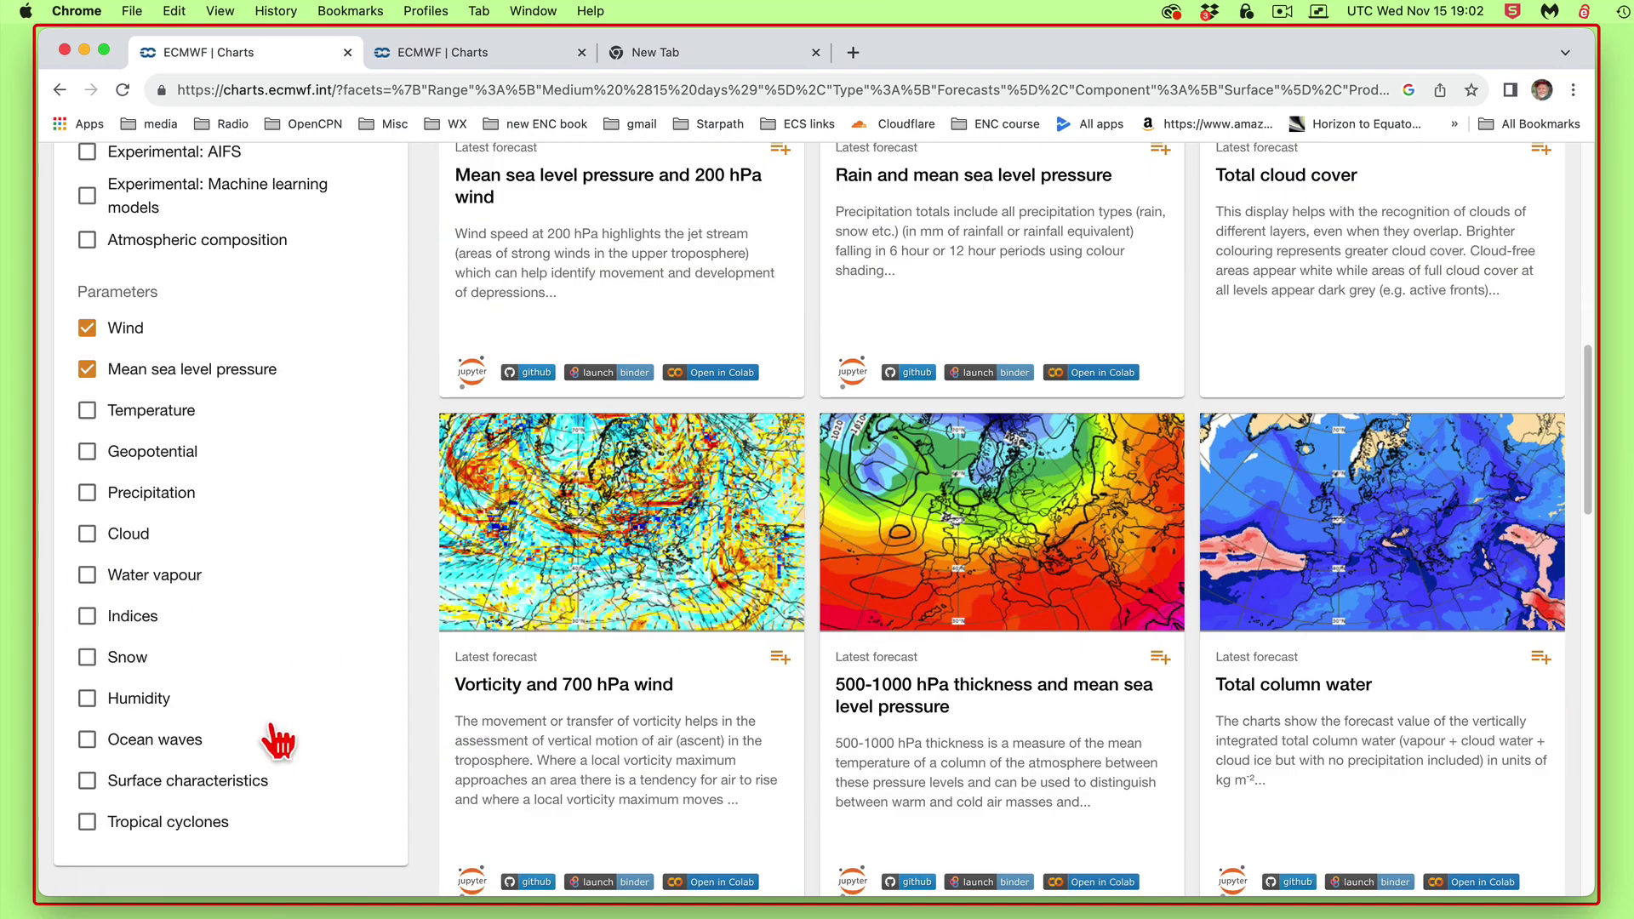
scroll(268, 672, "up", 12)
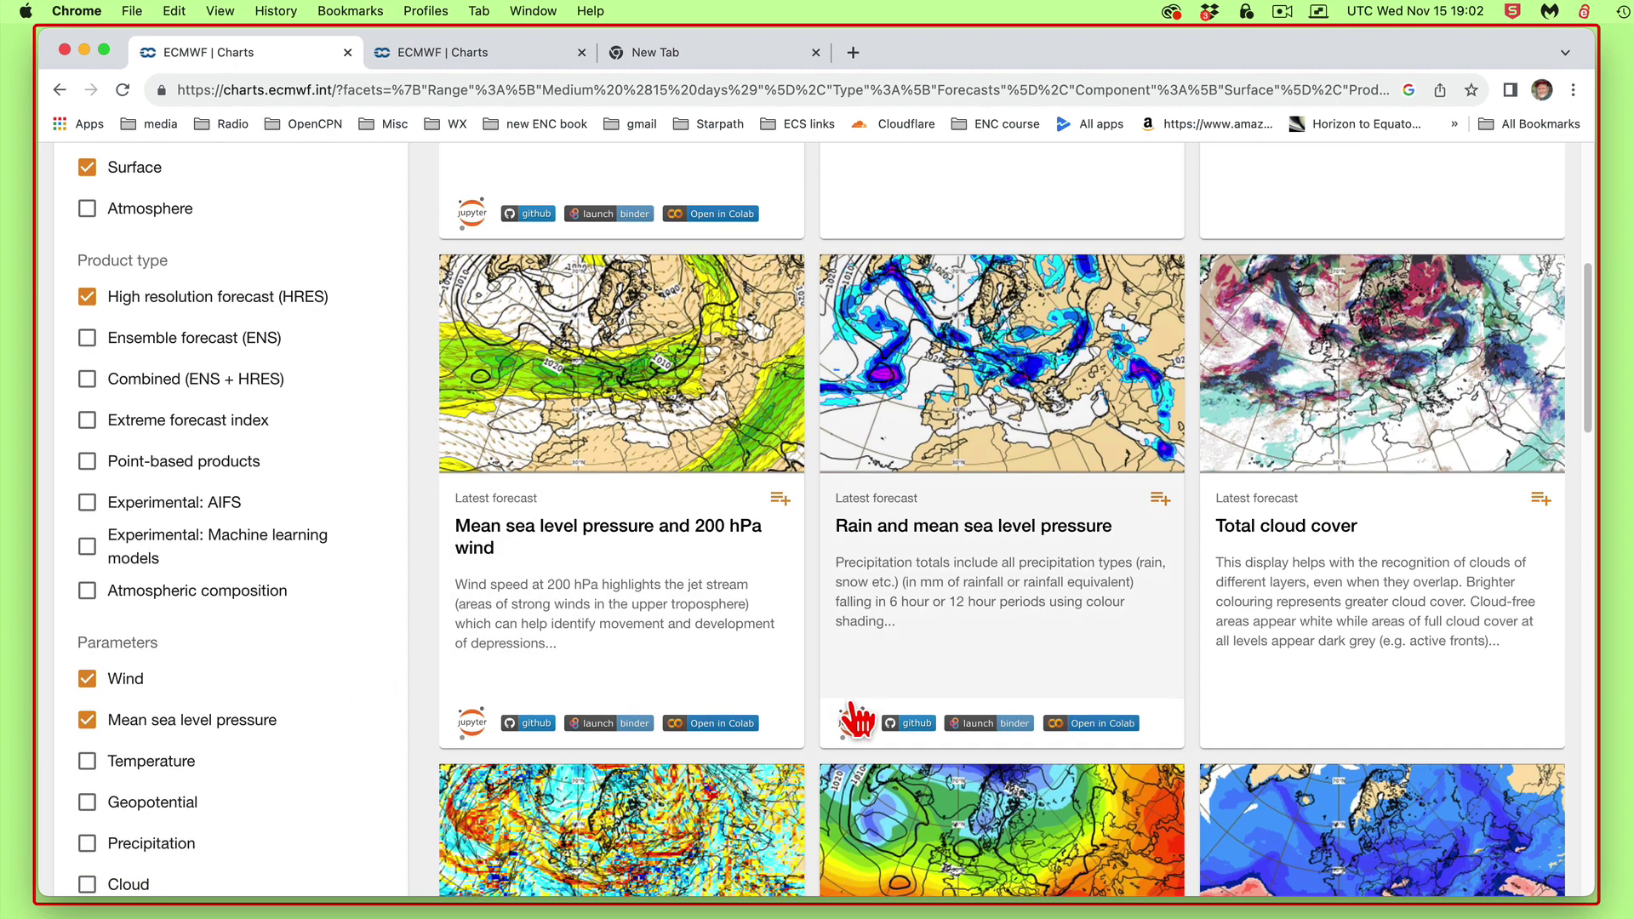
scroll(850, 723, "down", 3)
scroll(857, 719, "down", 10)
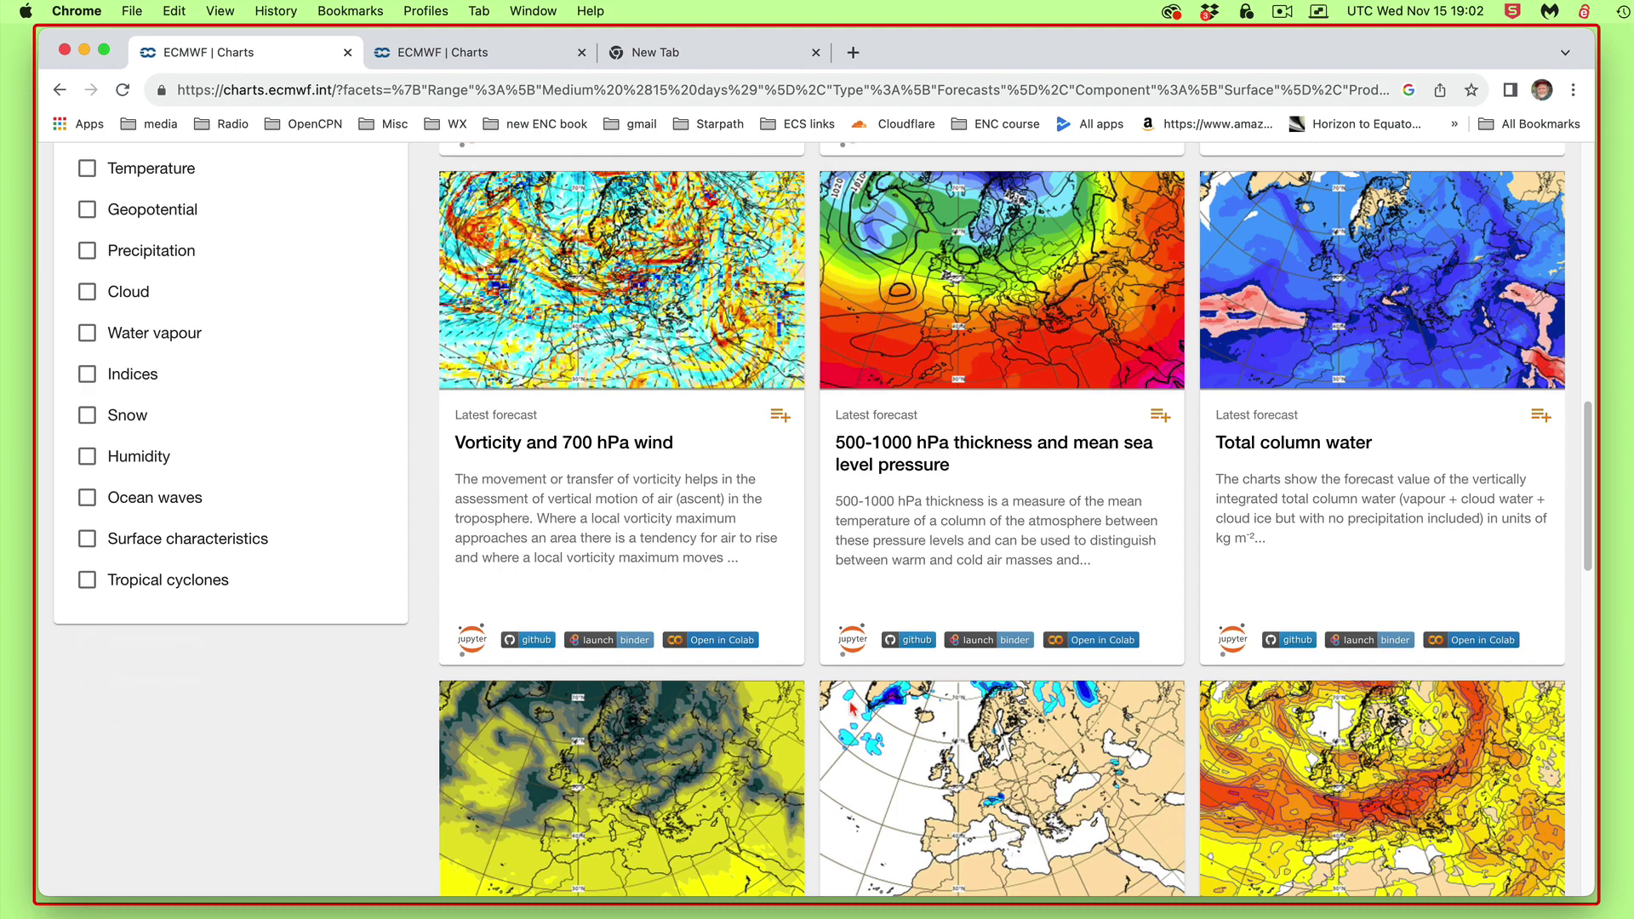
scroll(851, 706, "down", 12)
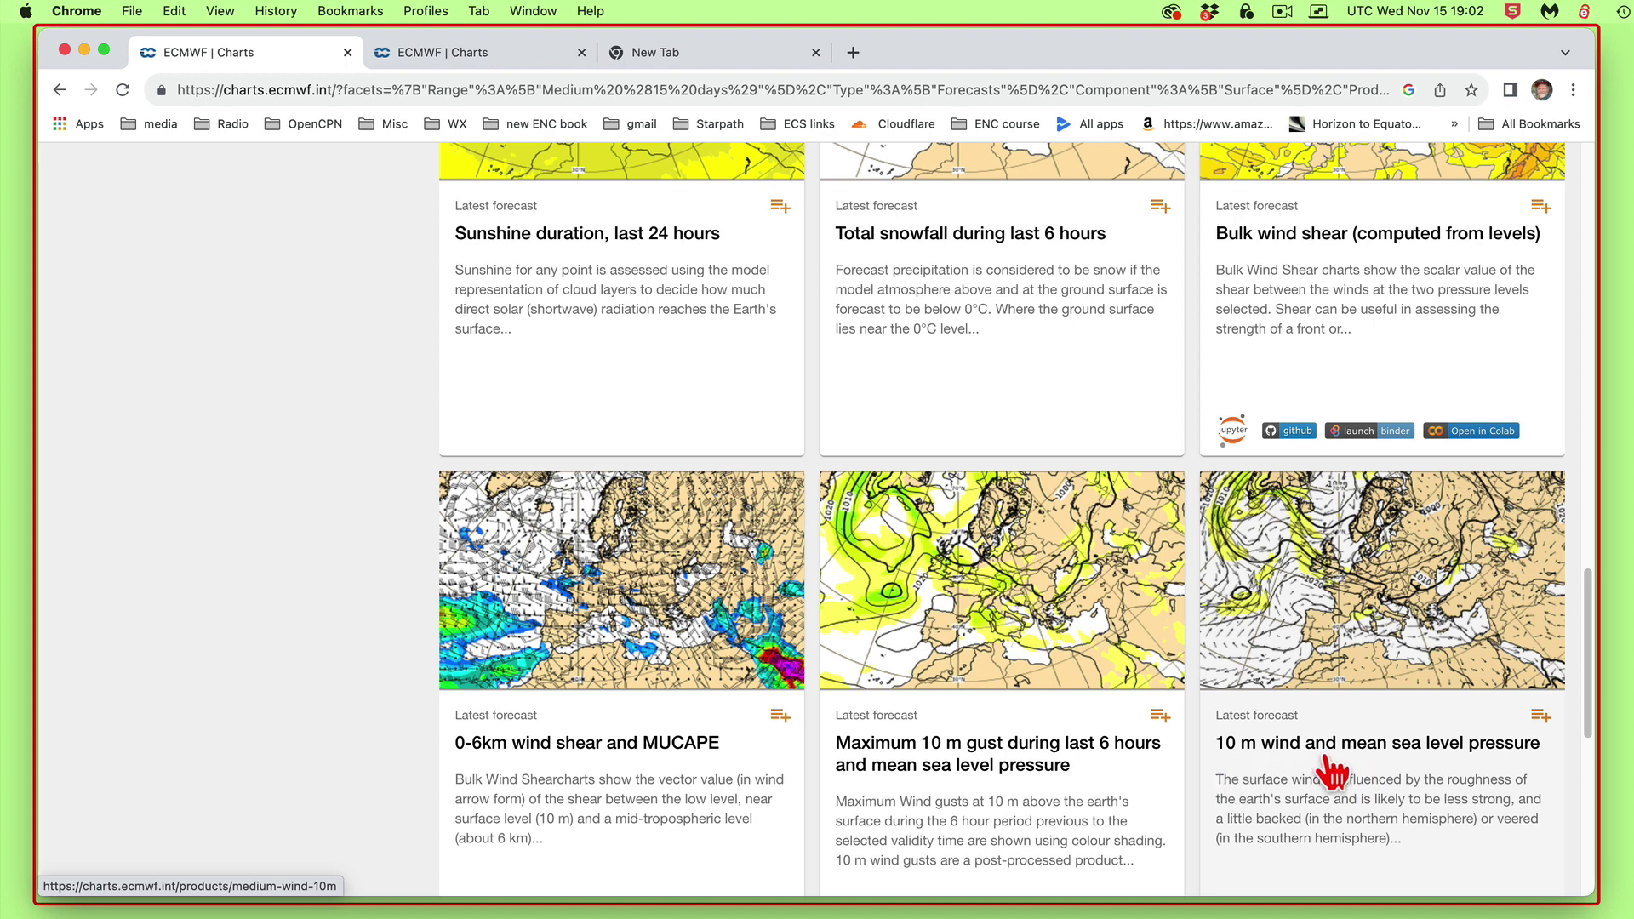
Open the Europe 10 m wind and mean sea level pressure chart and select its page address
left_click(1367, 583)
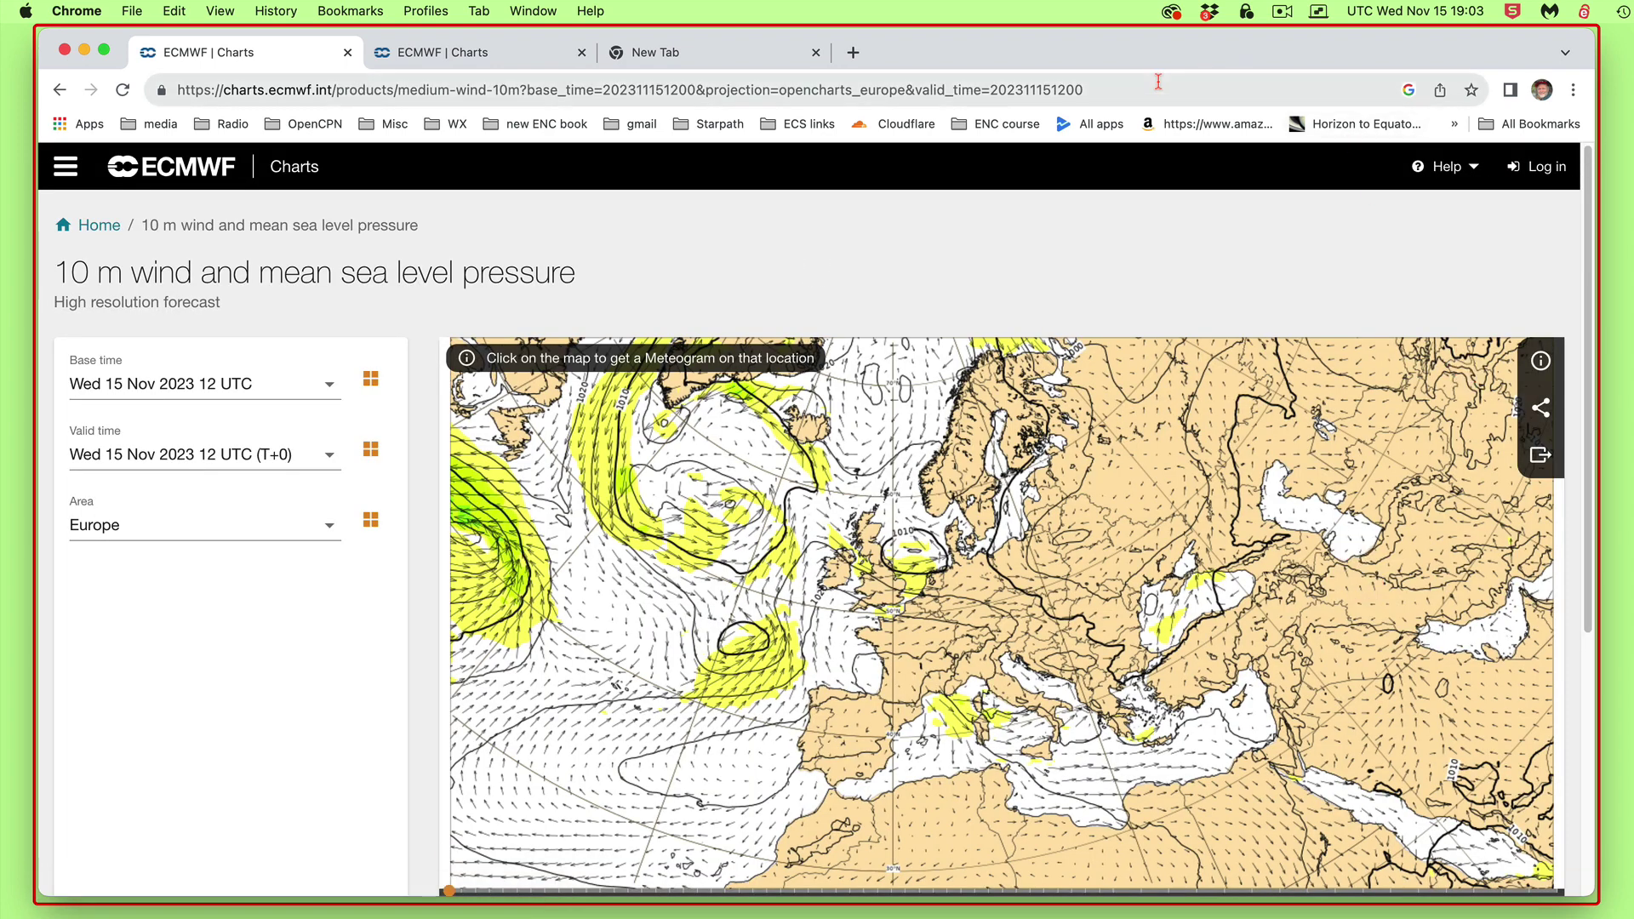
left_click(1158, 81)
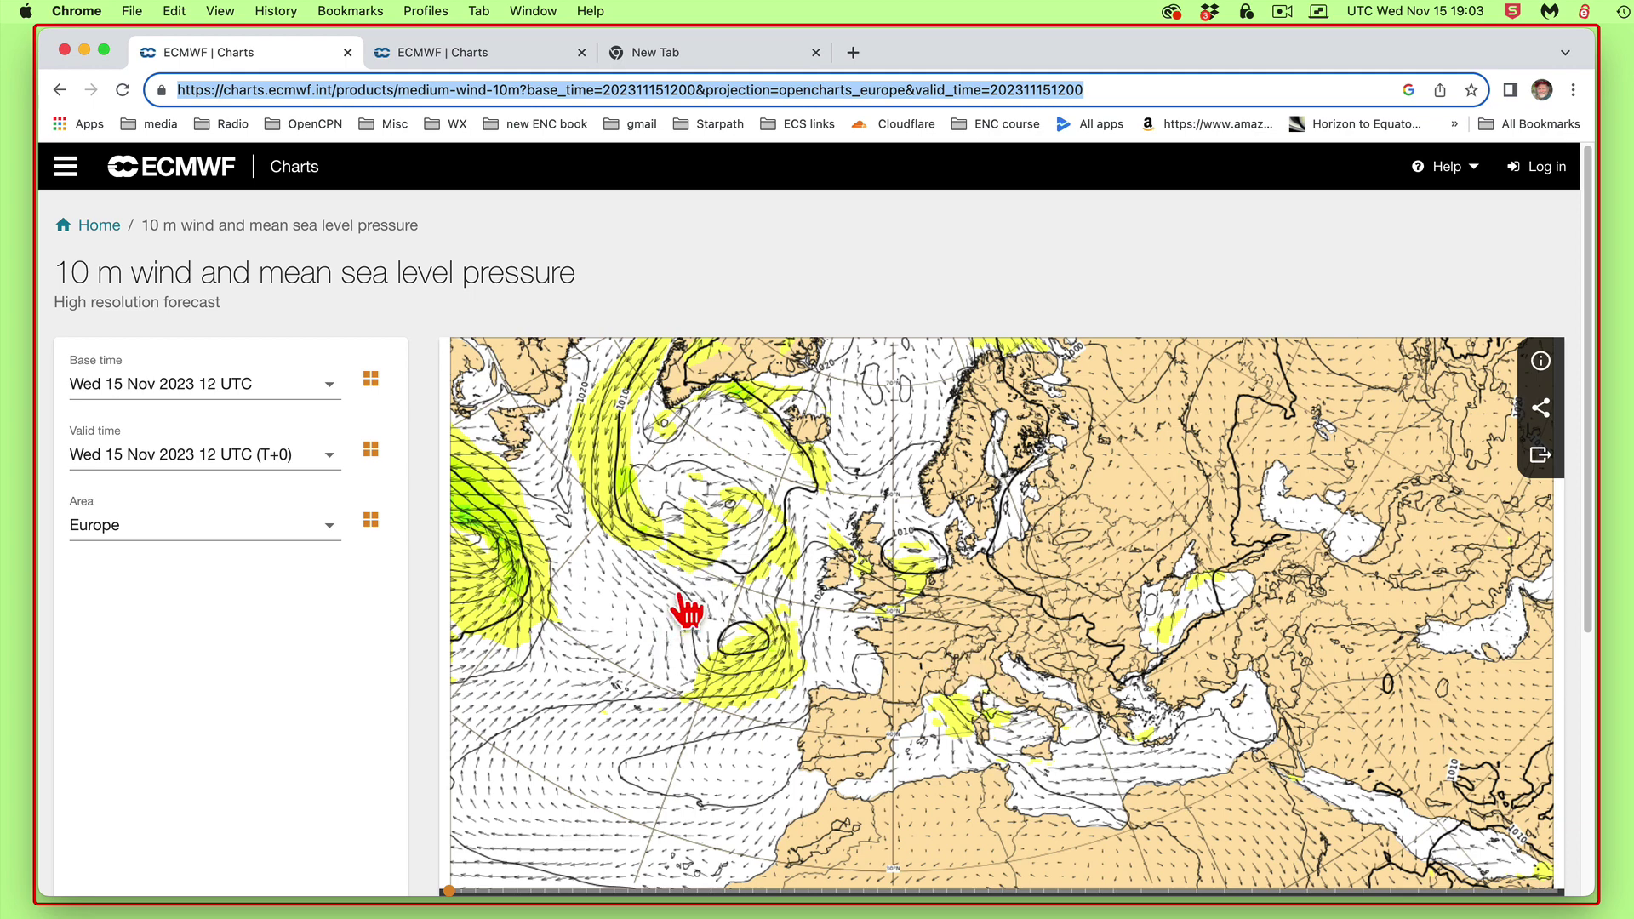
scroll(1089, 678, "down", 2)
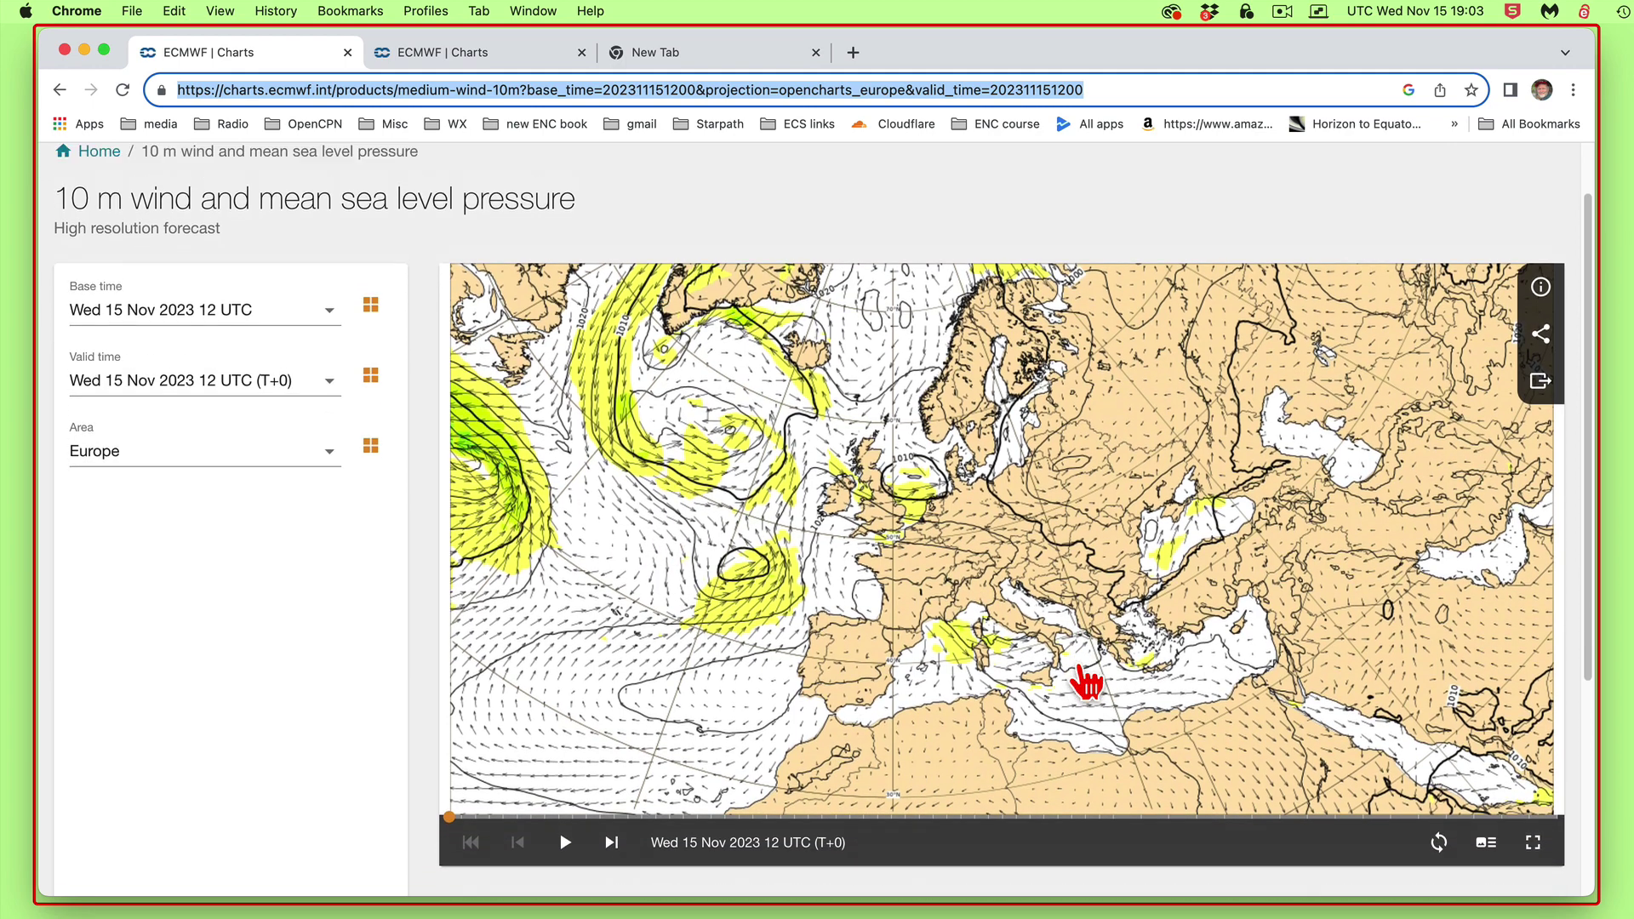
scroll(1085, 678, "up", 1)
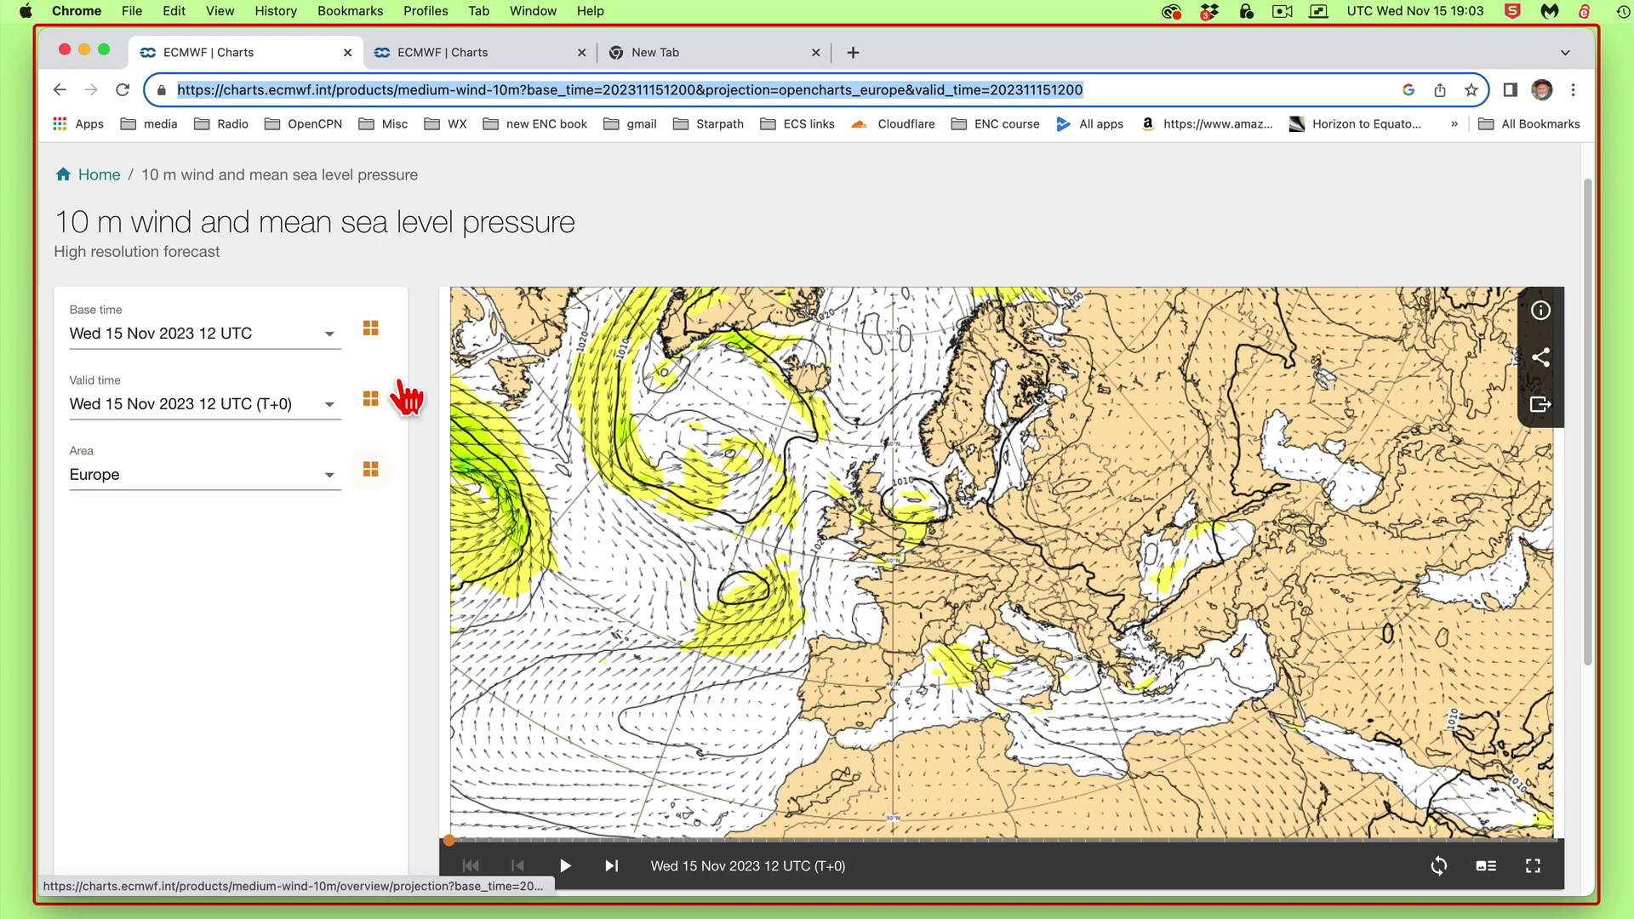
Review the second tab's area thumbnails, then request a meteogram west of France on the Europe chart
left_click(514, 53)
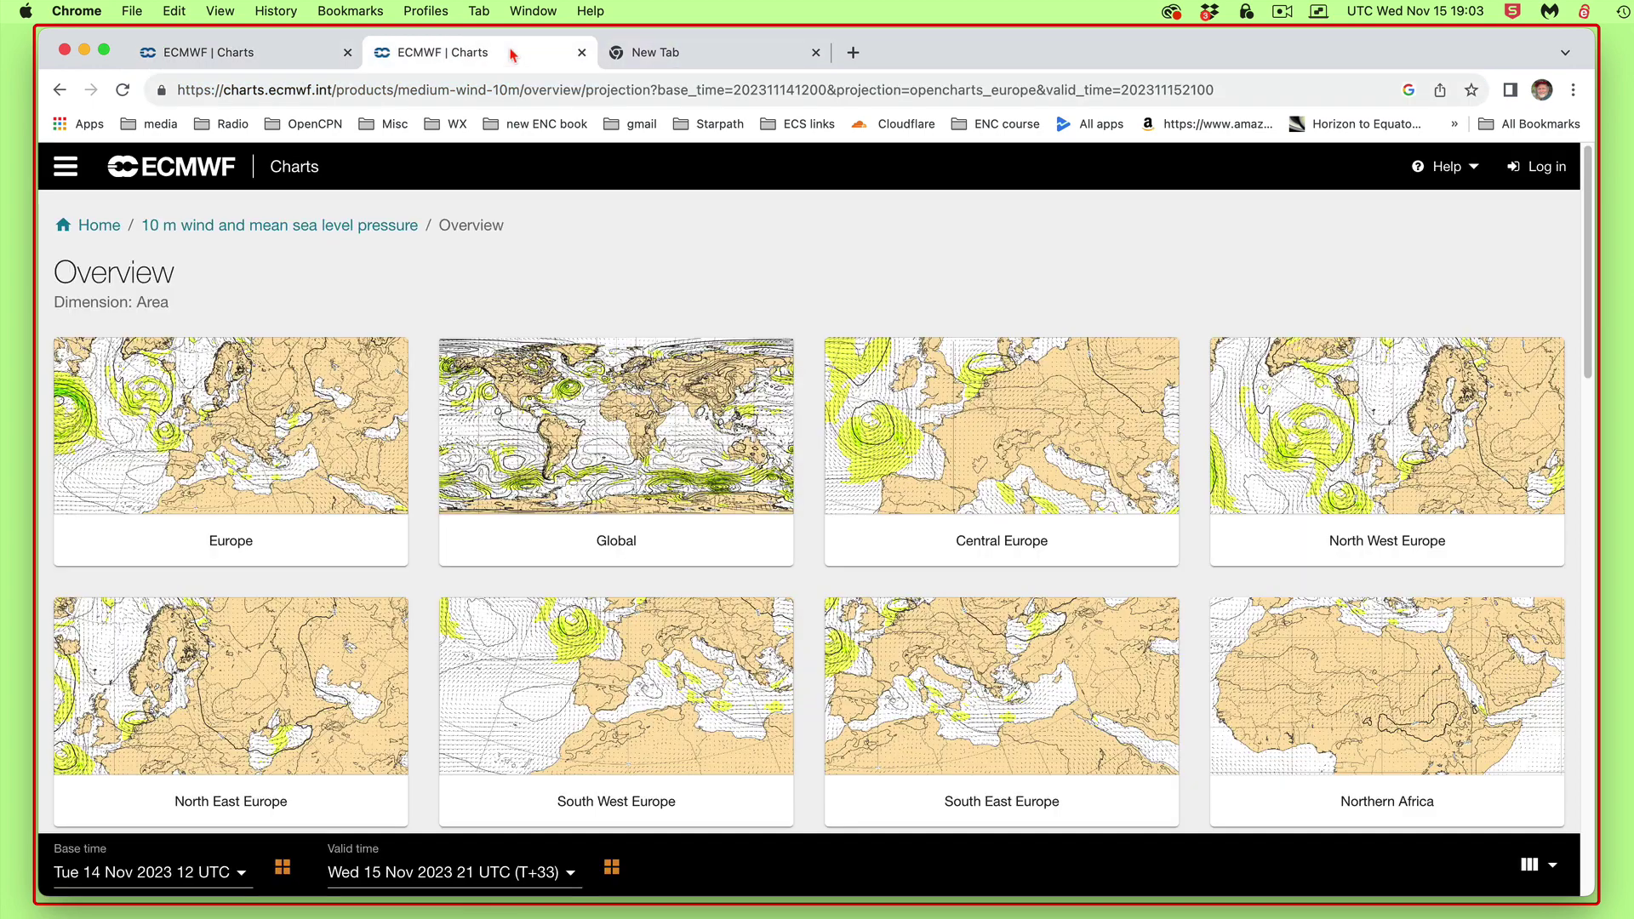
scroll(754, 586, "down", 3)
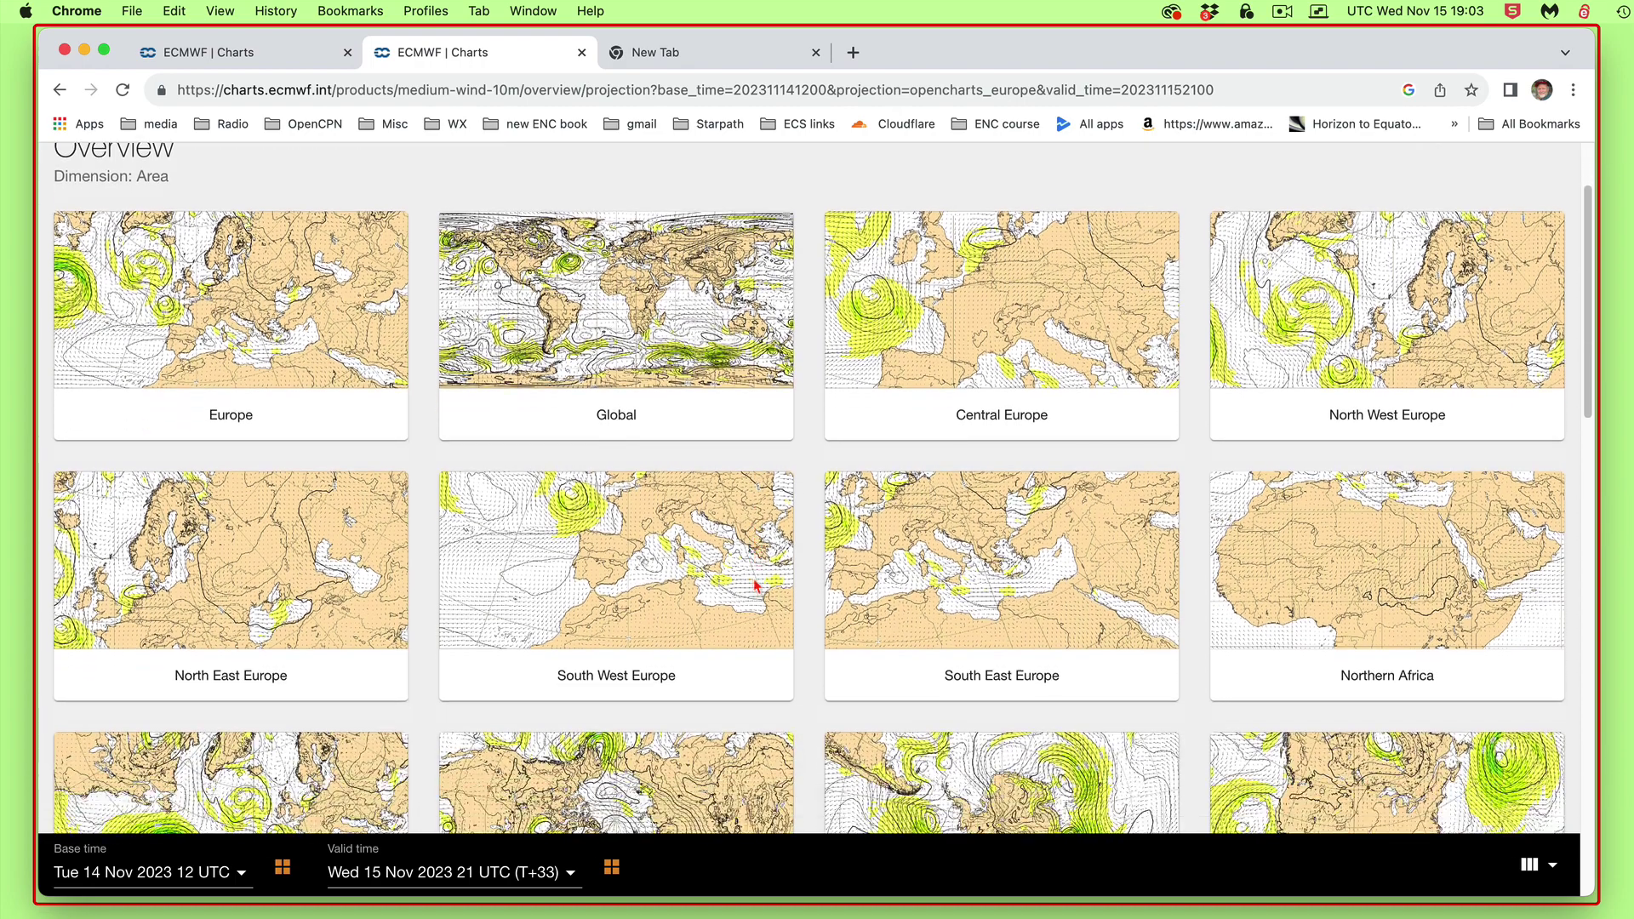
scroll(762, 596, "down", 5)
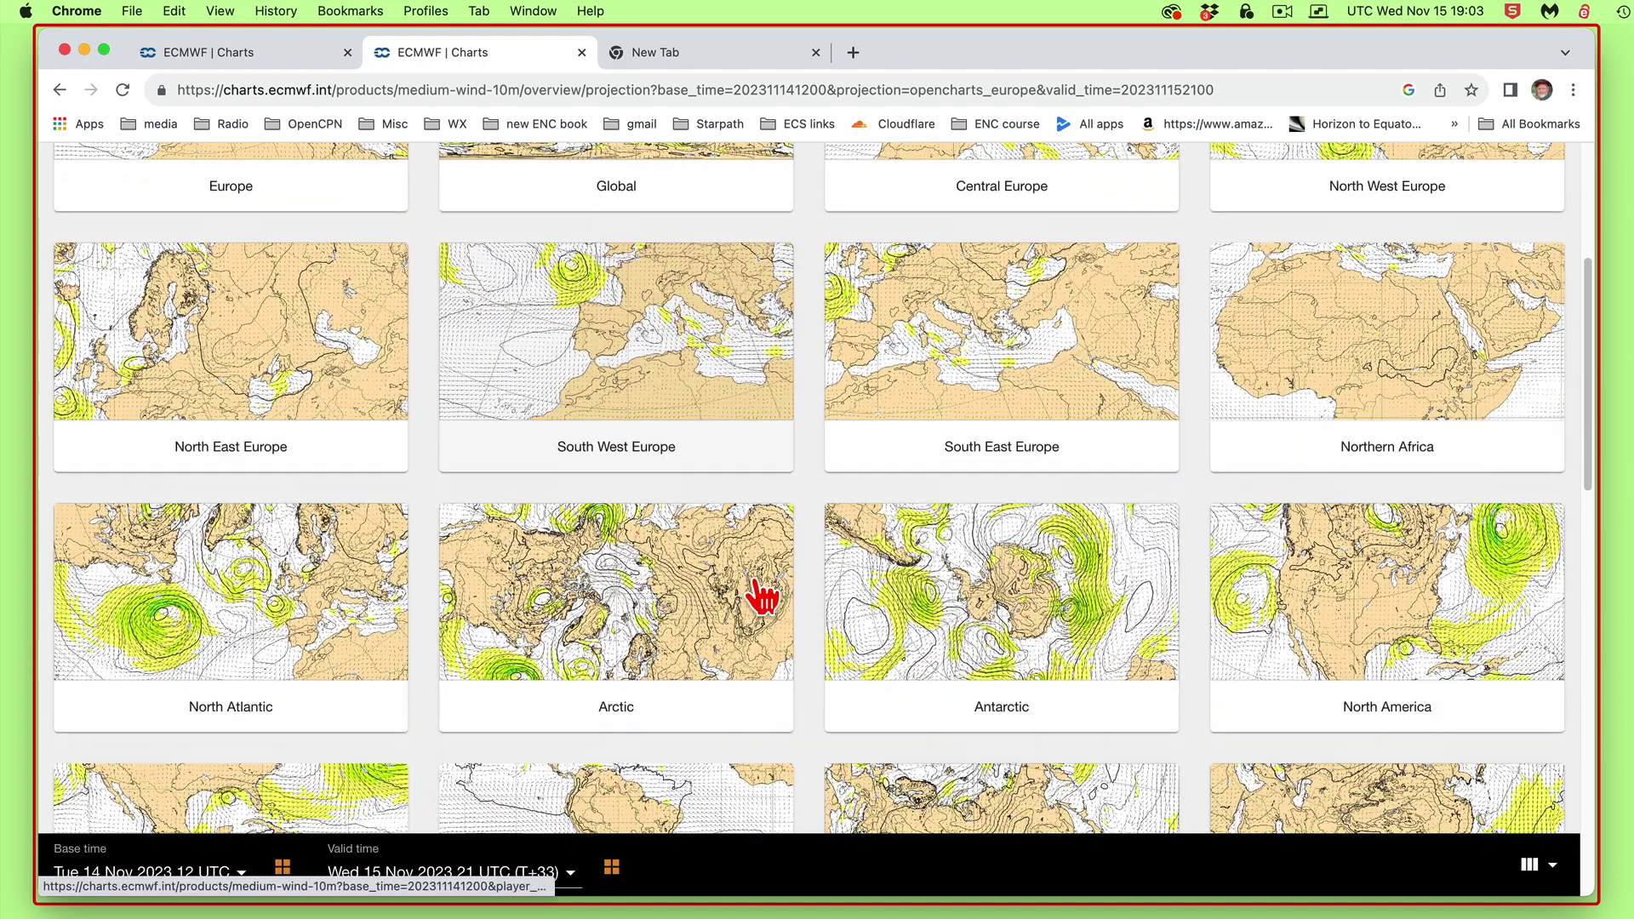
scroll(762, 596, "down", 6)
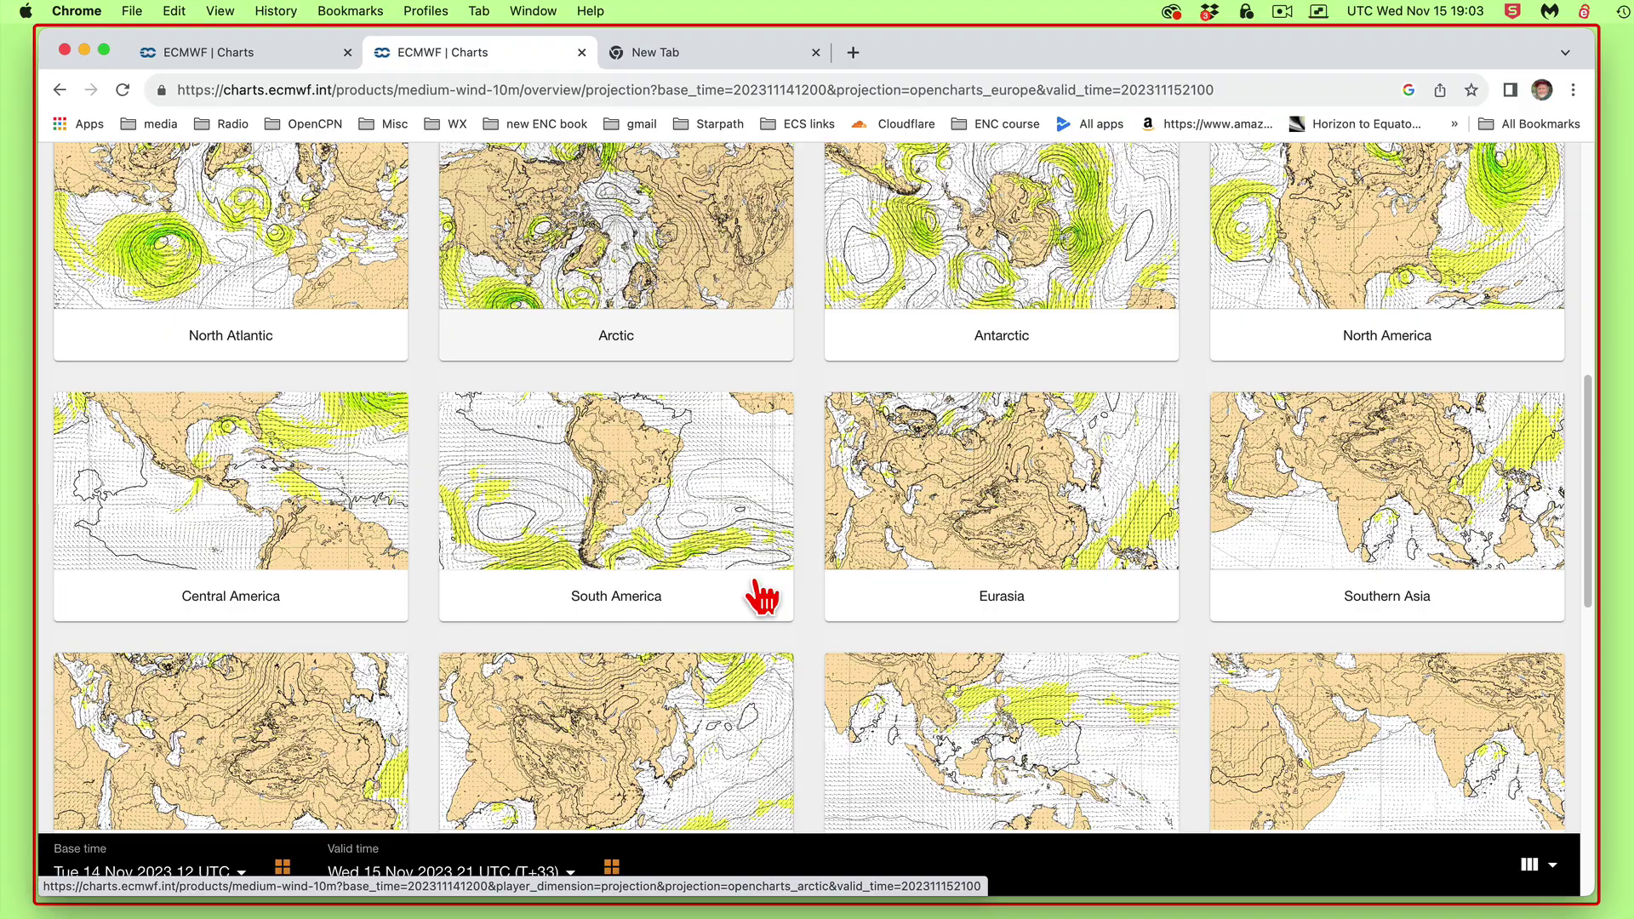
scroll(1008, 604, "down", 13)
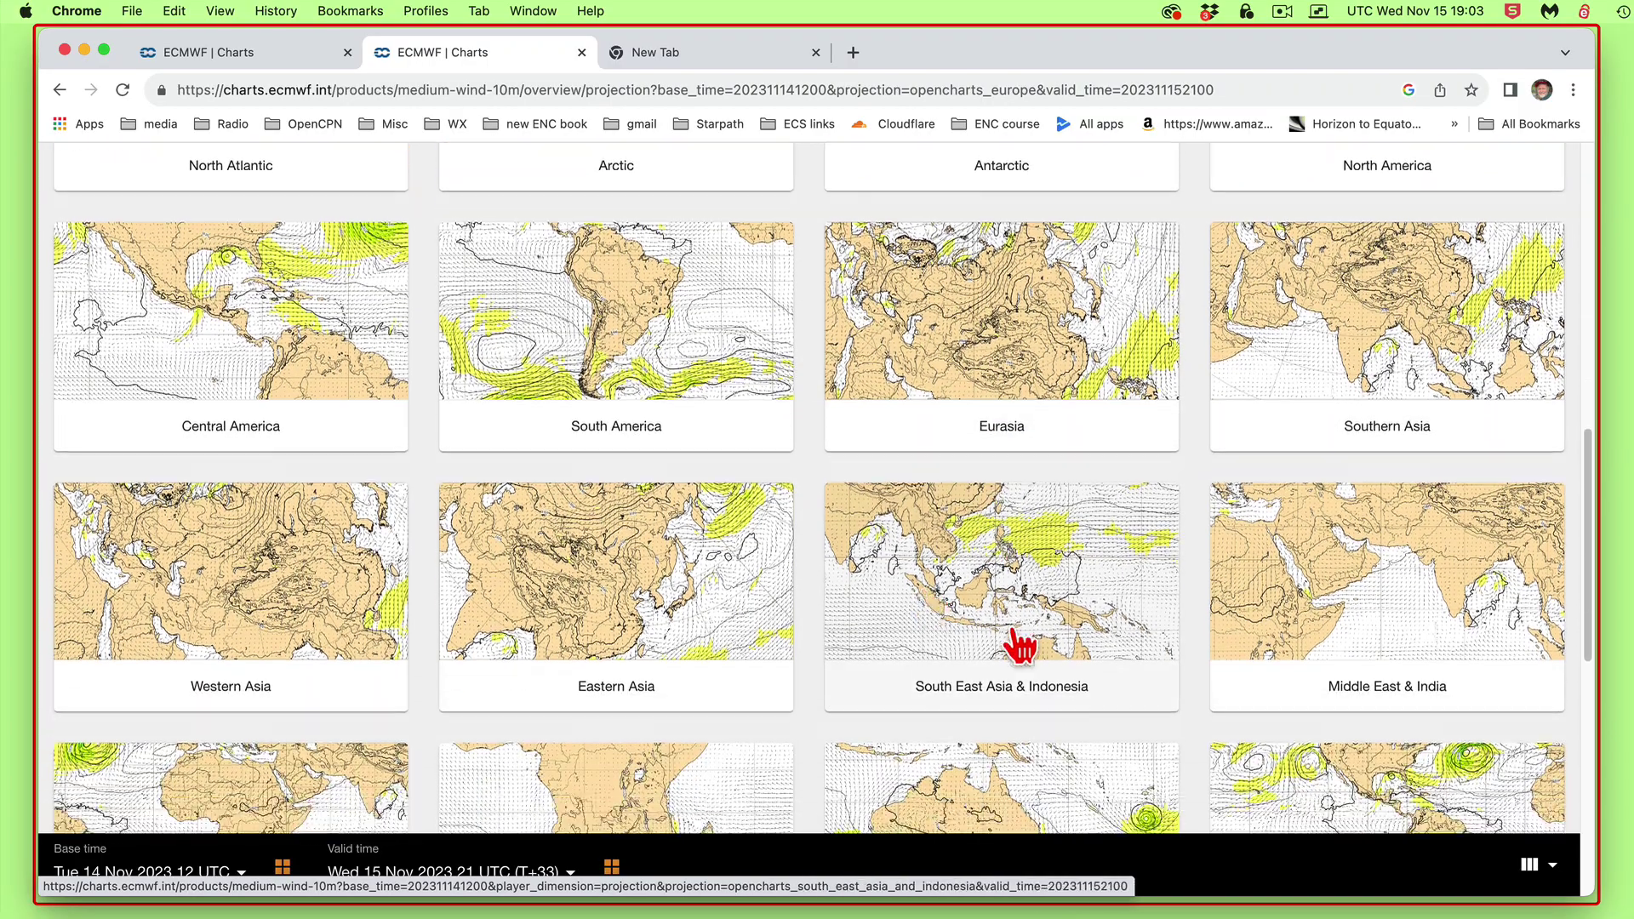
scroll(1008, 647, "down", 5)
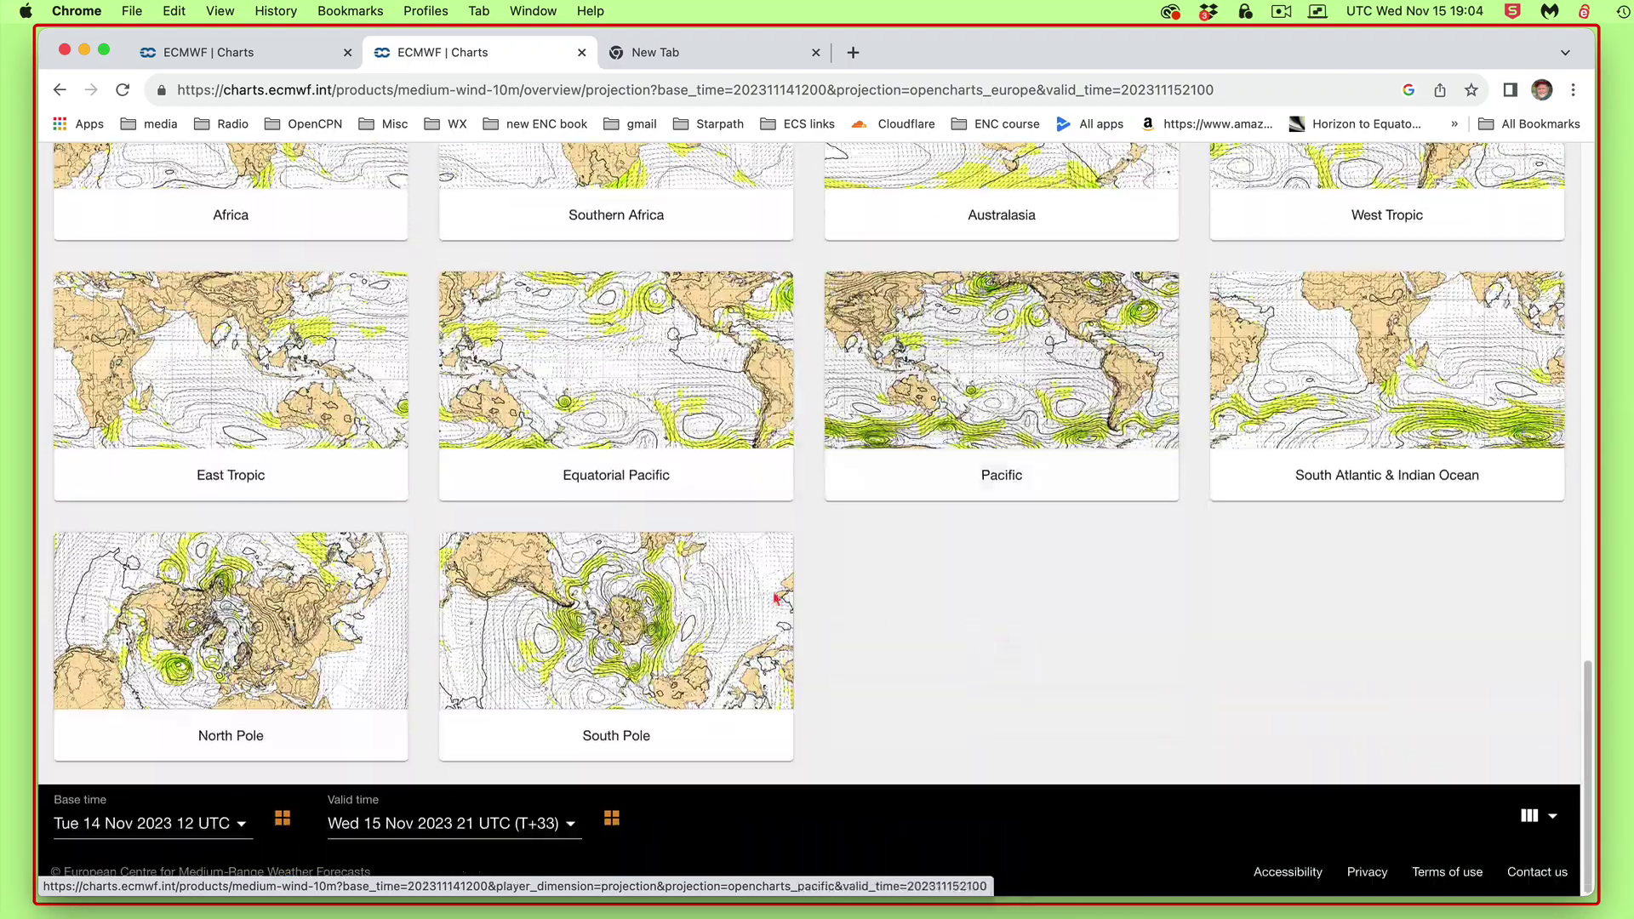
scroll(681, 601, "up", 8)
scroll(685, 602, "up", 20)
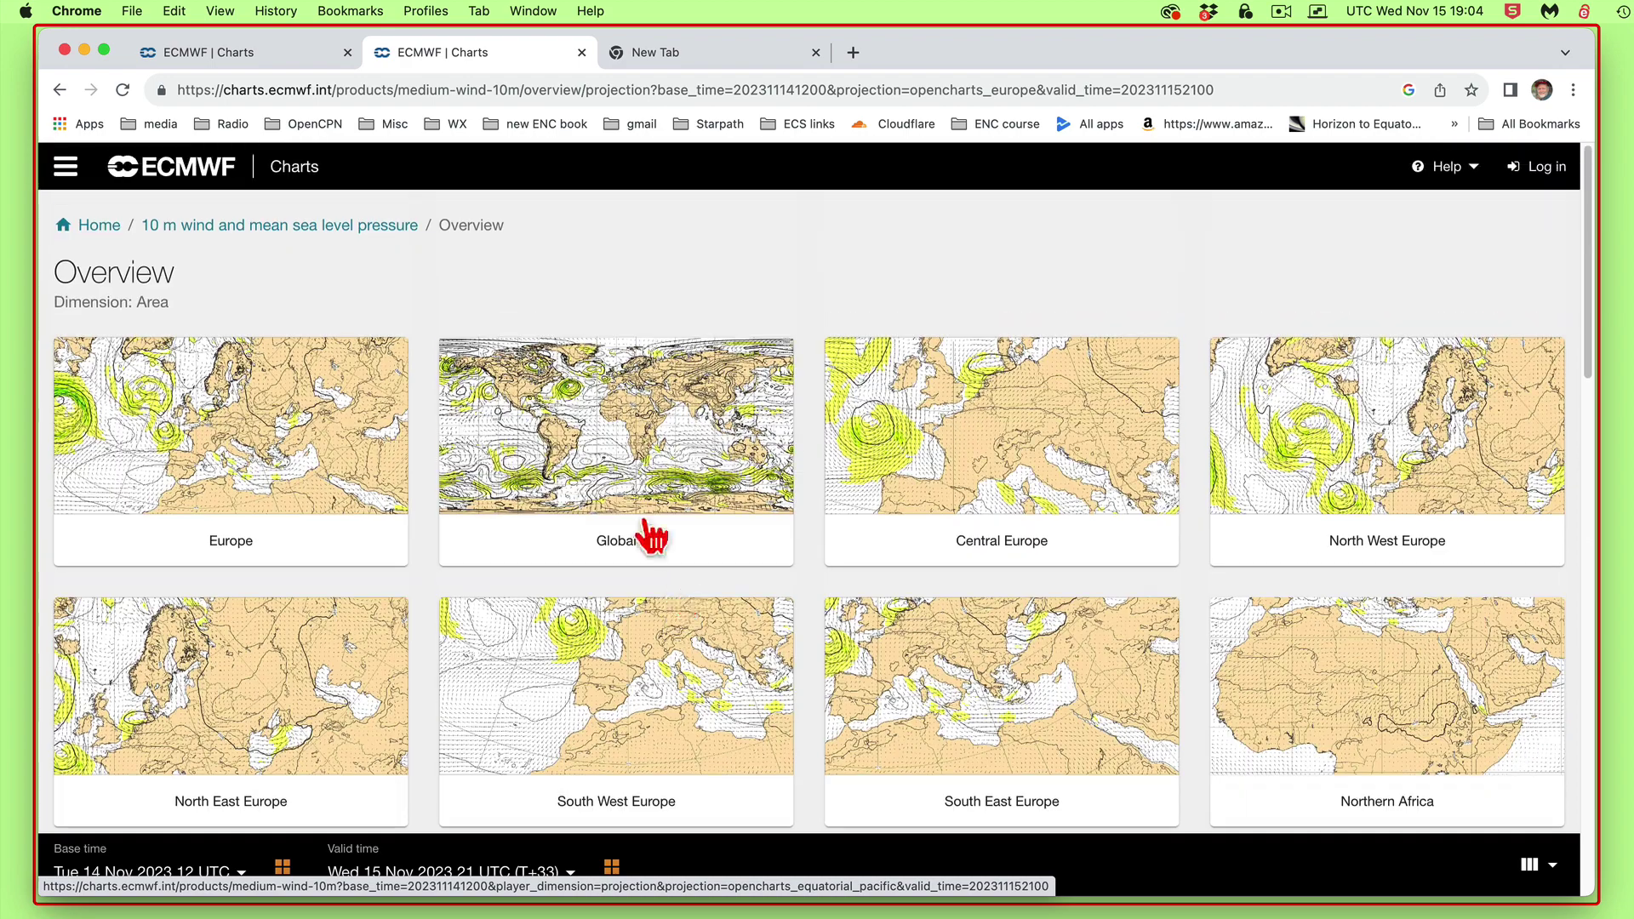
left_click(253, 54)
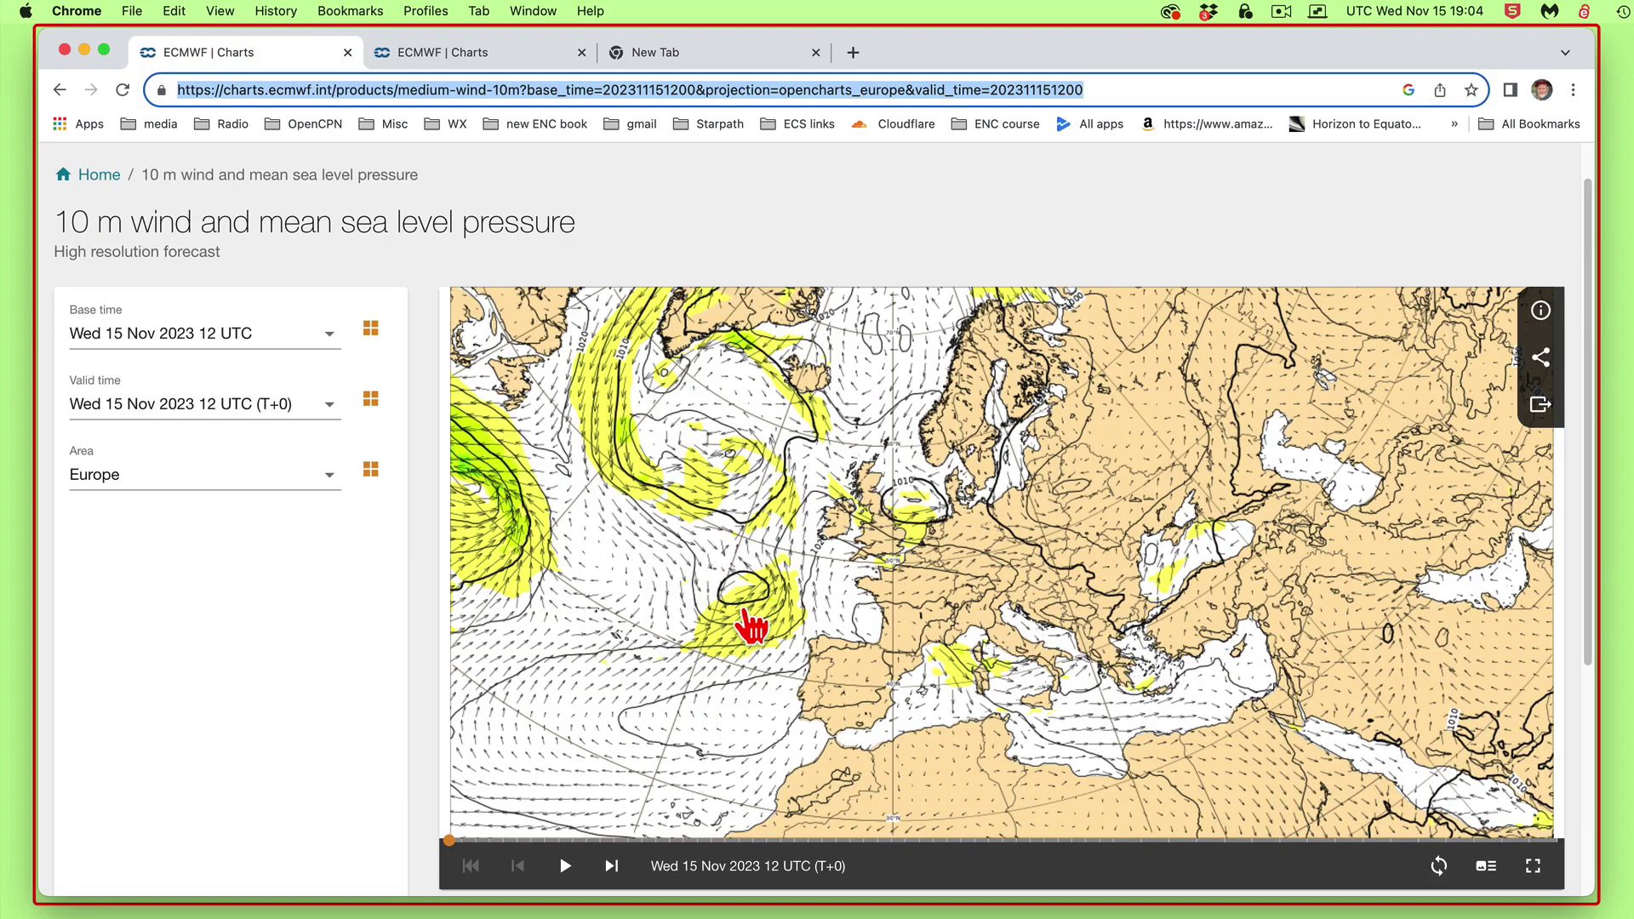
left_click(747, 601)
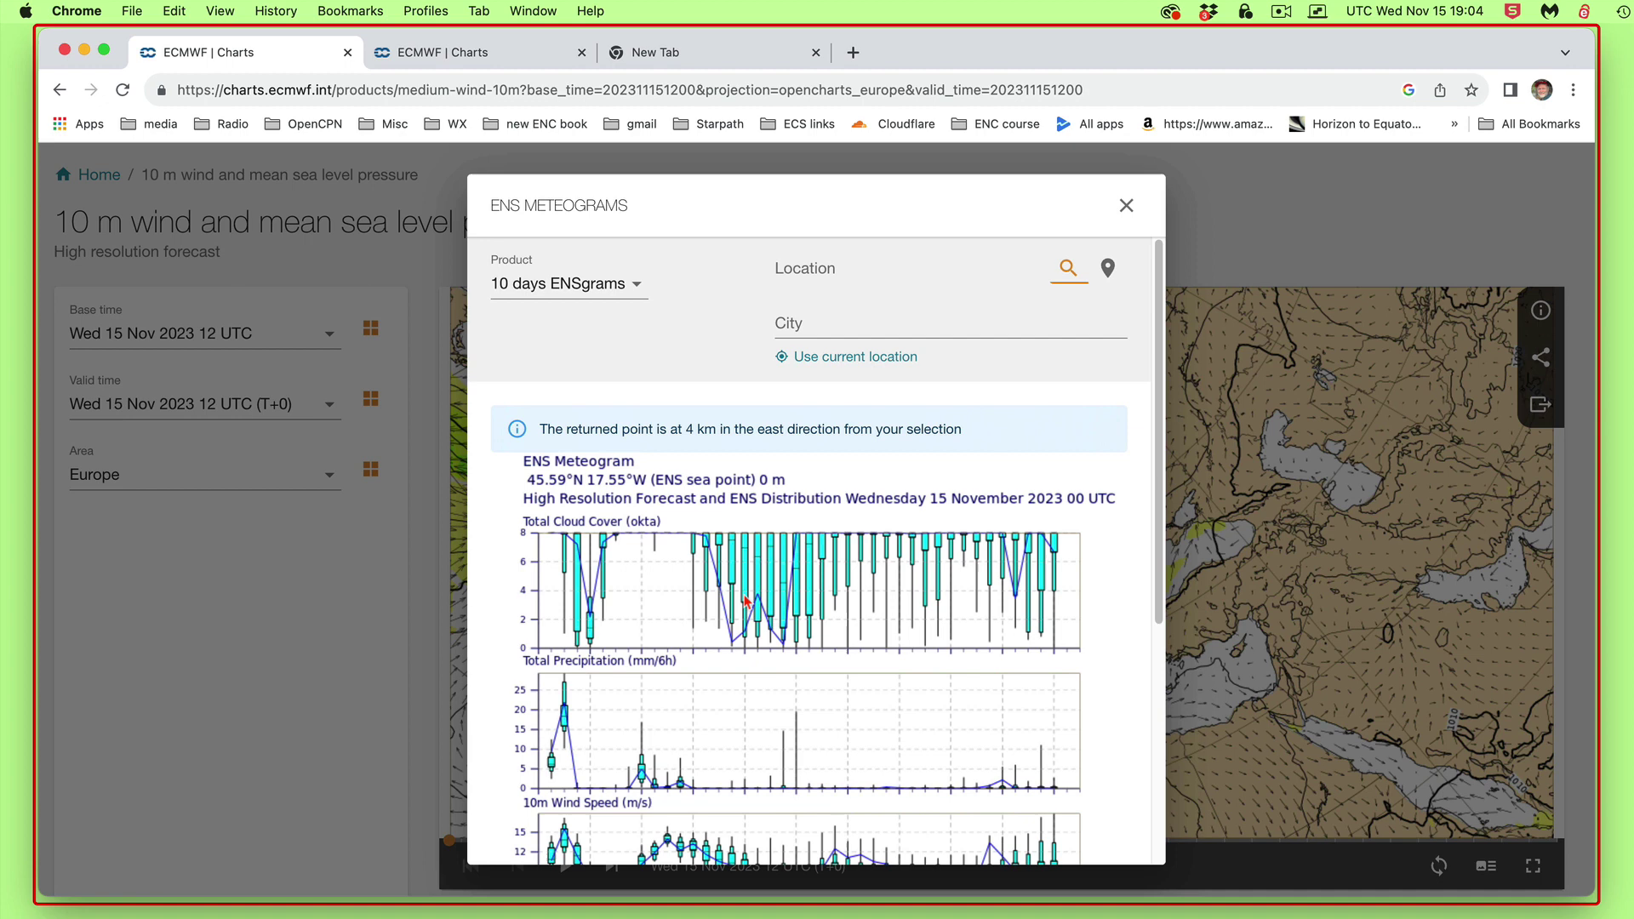
Review the 45.59°N 17.55°W meteogram's cloud, precipitation, wind speed and 2 m temperature panels
scroll(771, 766, "down", 5)
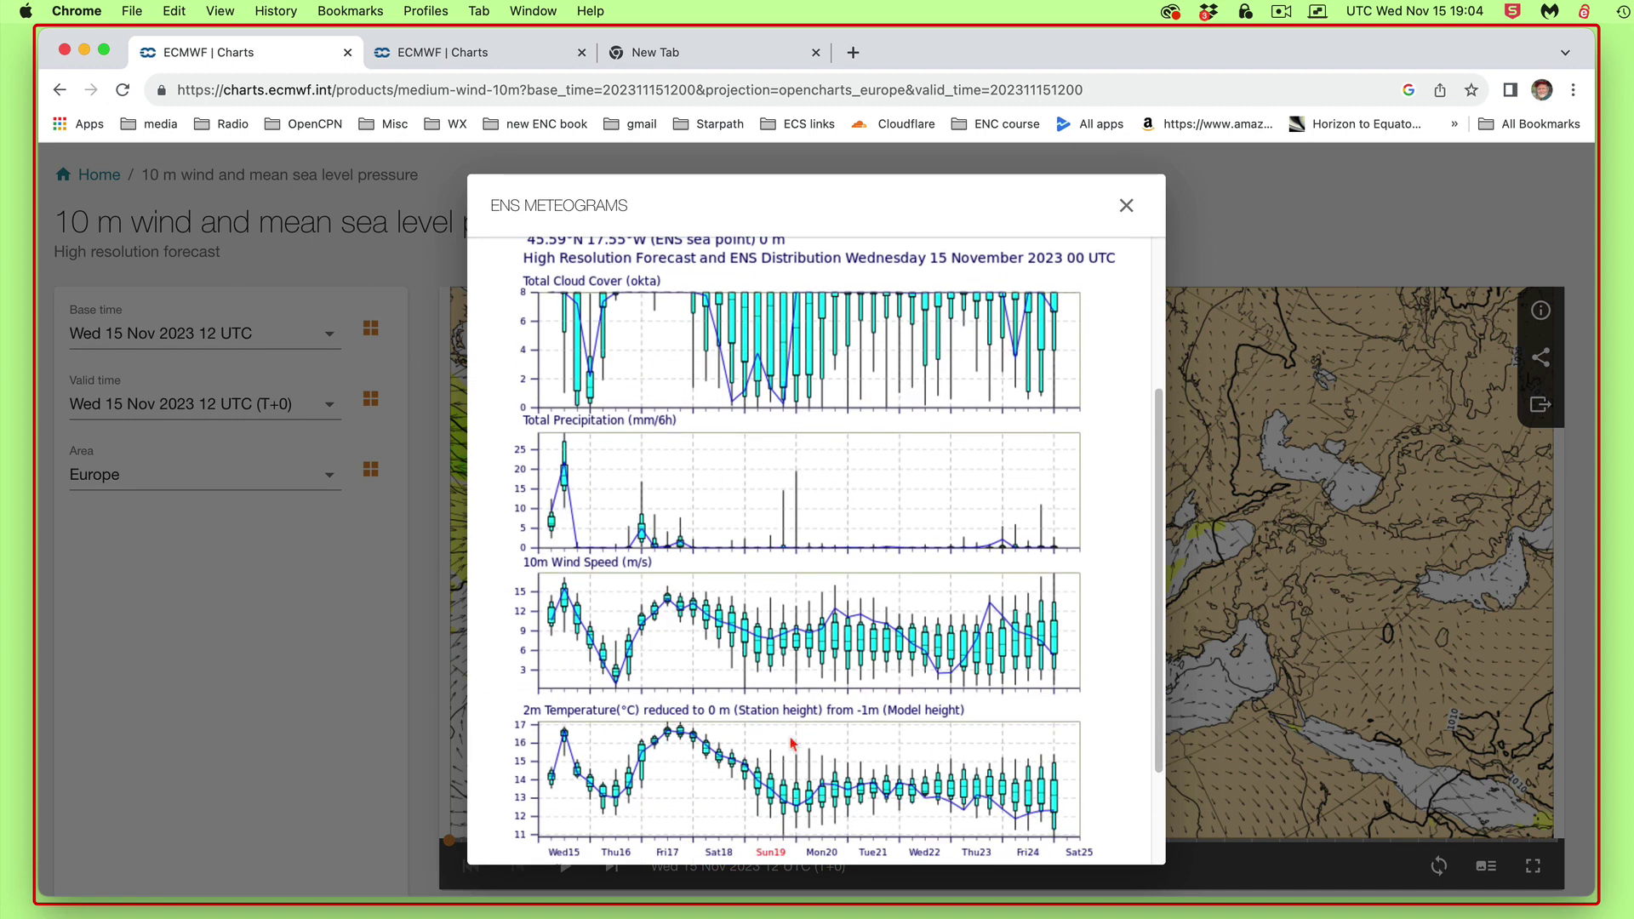
scroll(855, 731, "up", 5)
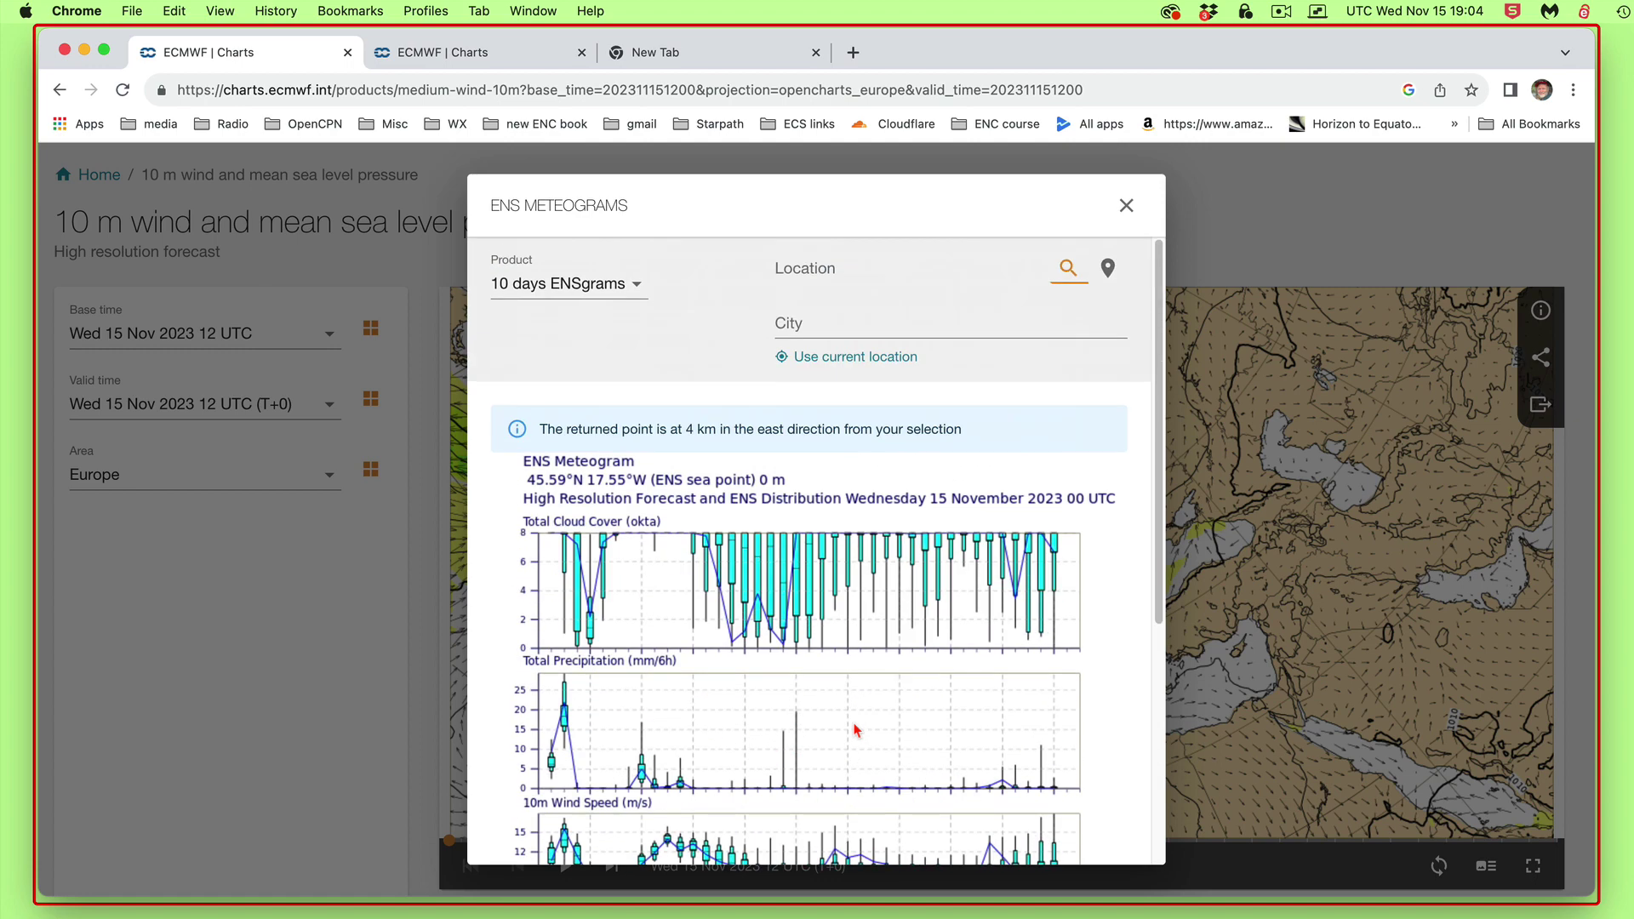
scroll(855, 730, "down", 8)
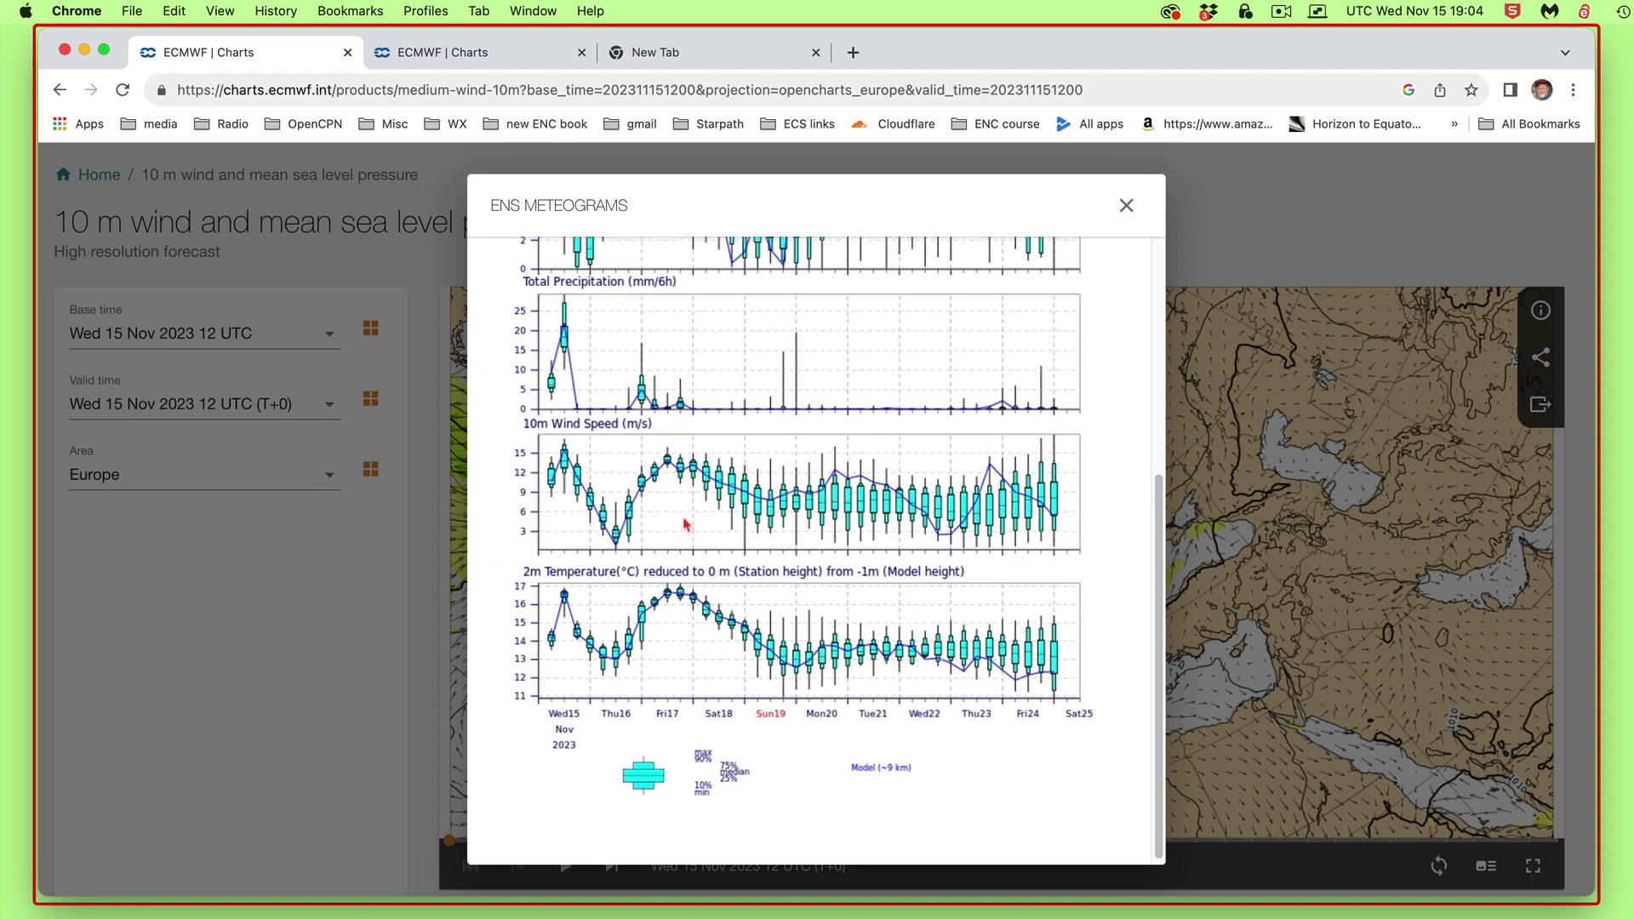
scroll(596, 545, "up", 2)
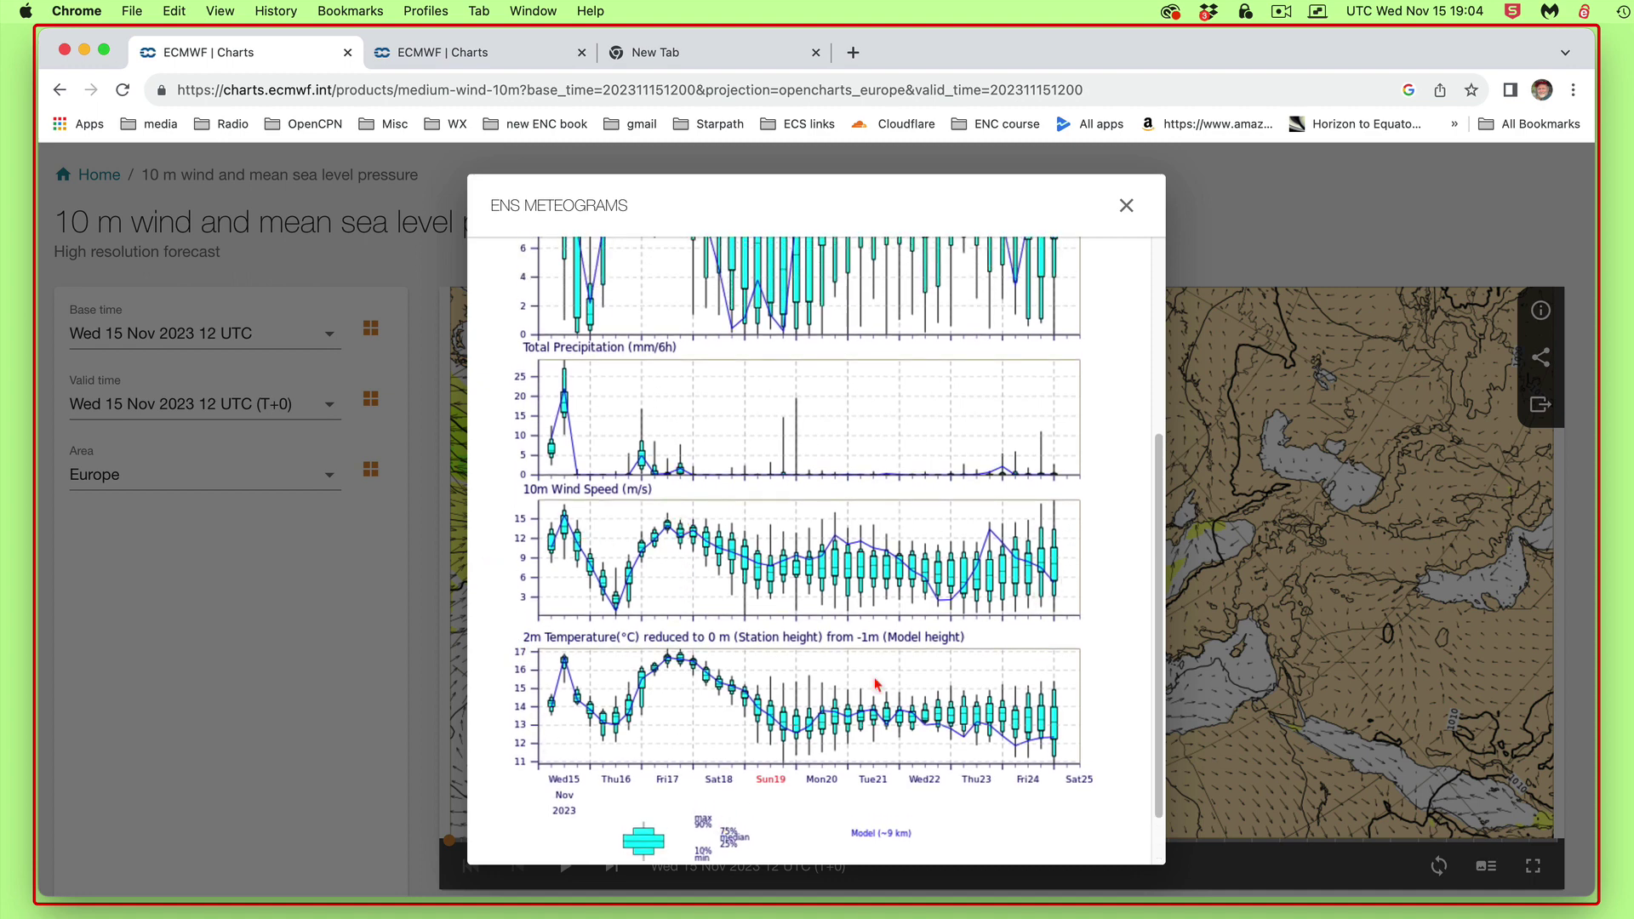
scroll(799, 740, "down", 1)
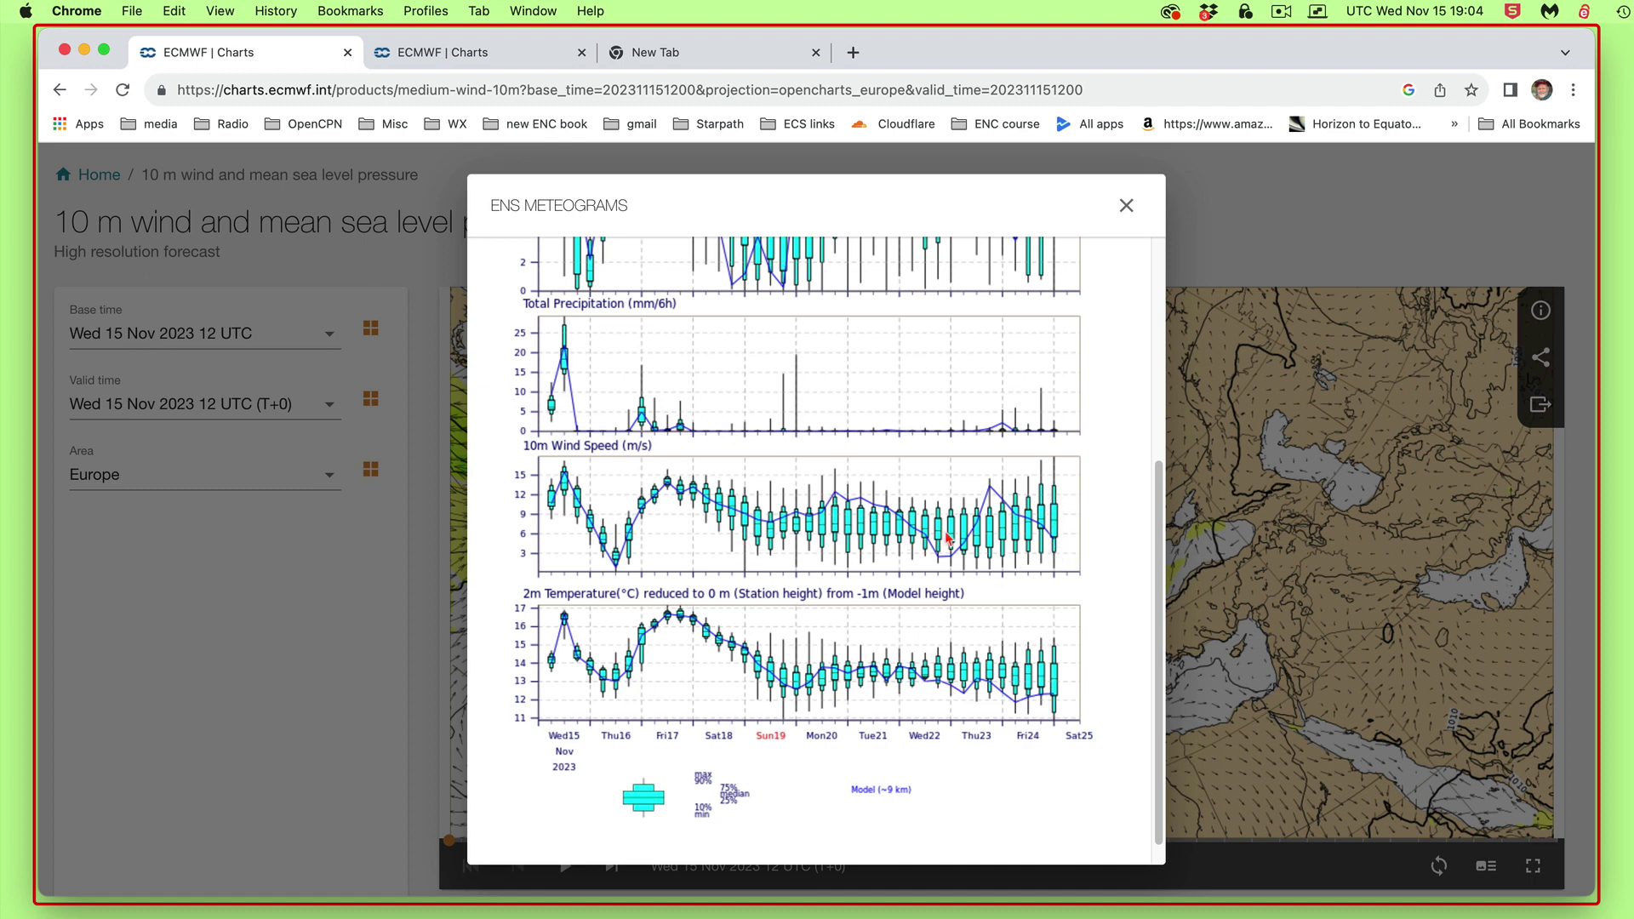
scroll(798, 589, "up", 5)
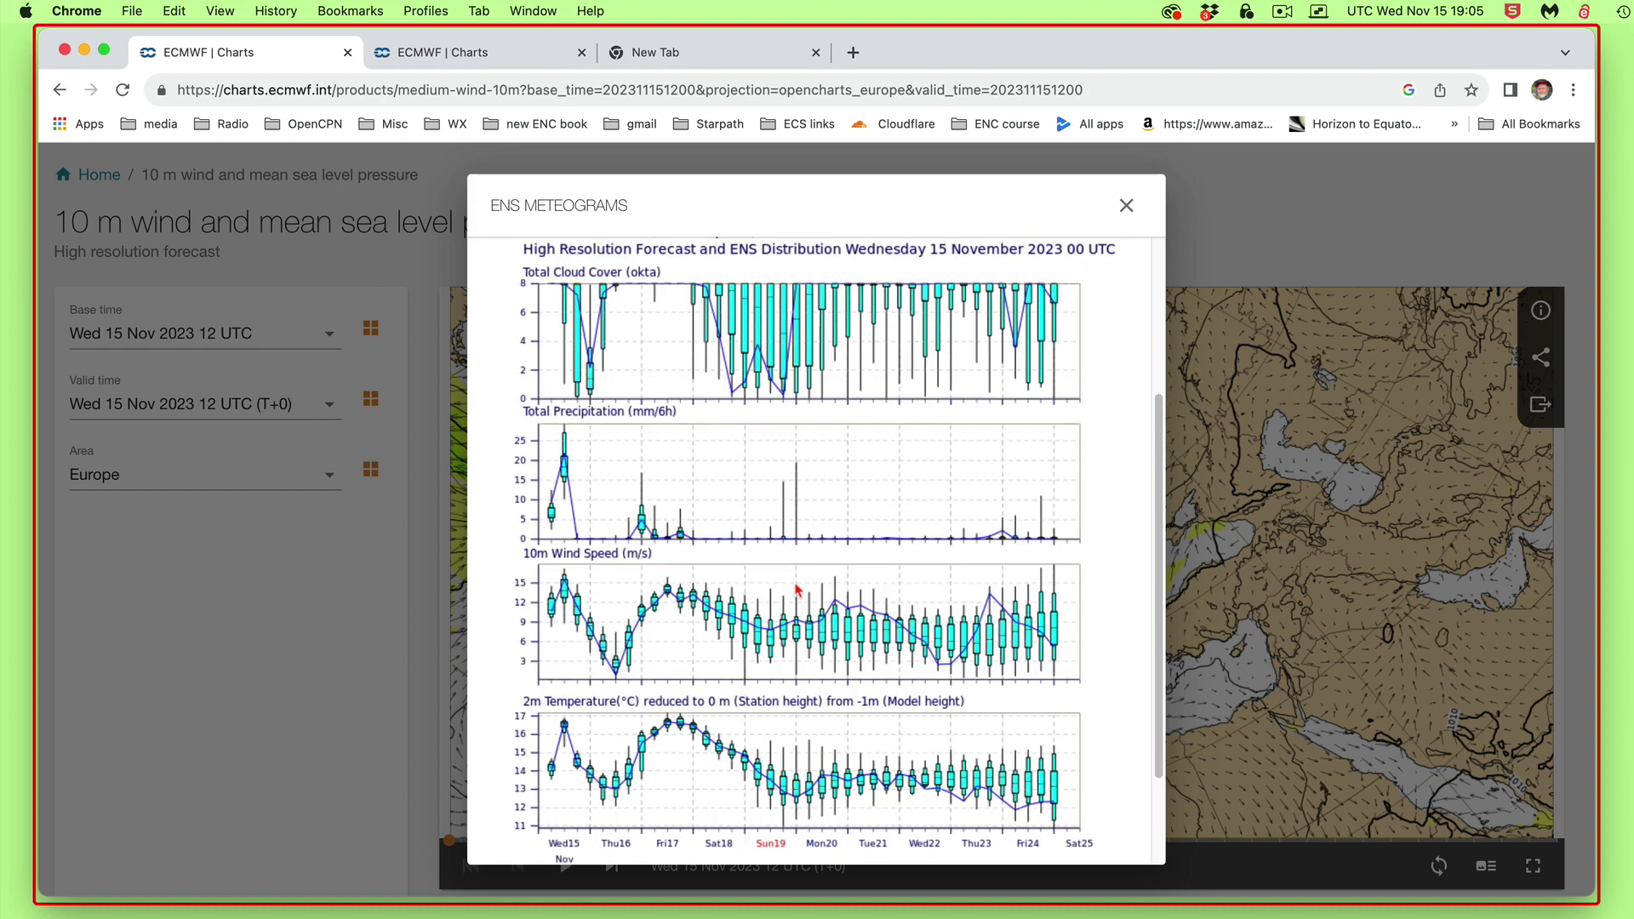
Close the meteogram and set the Europe chart's valid time to Sun 19 Nov 2023 12 UTC (T+96)
left_click(1126, 206)
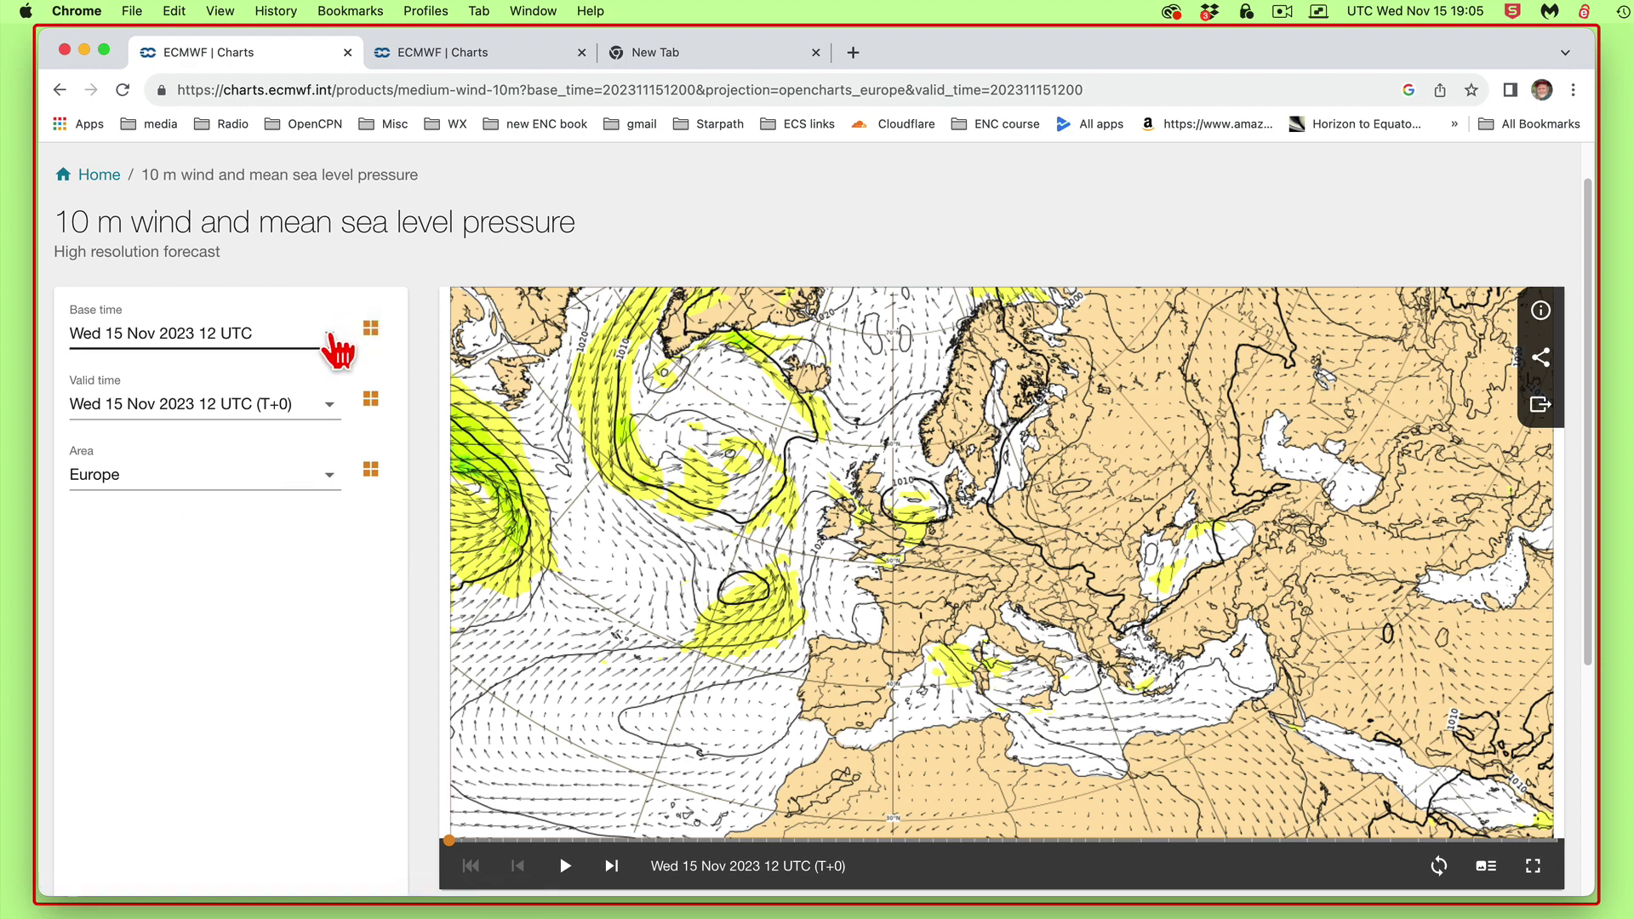
left_click(334, 339)
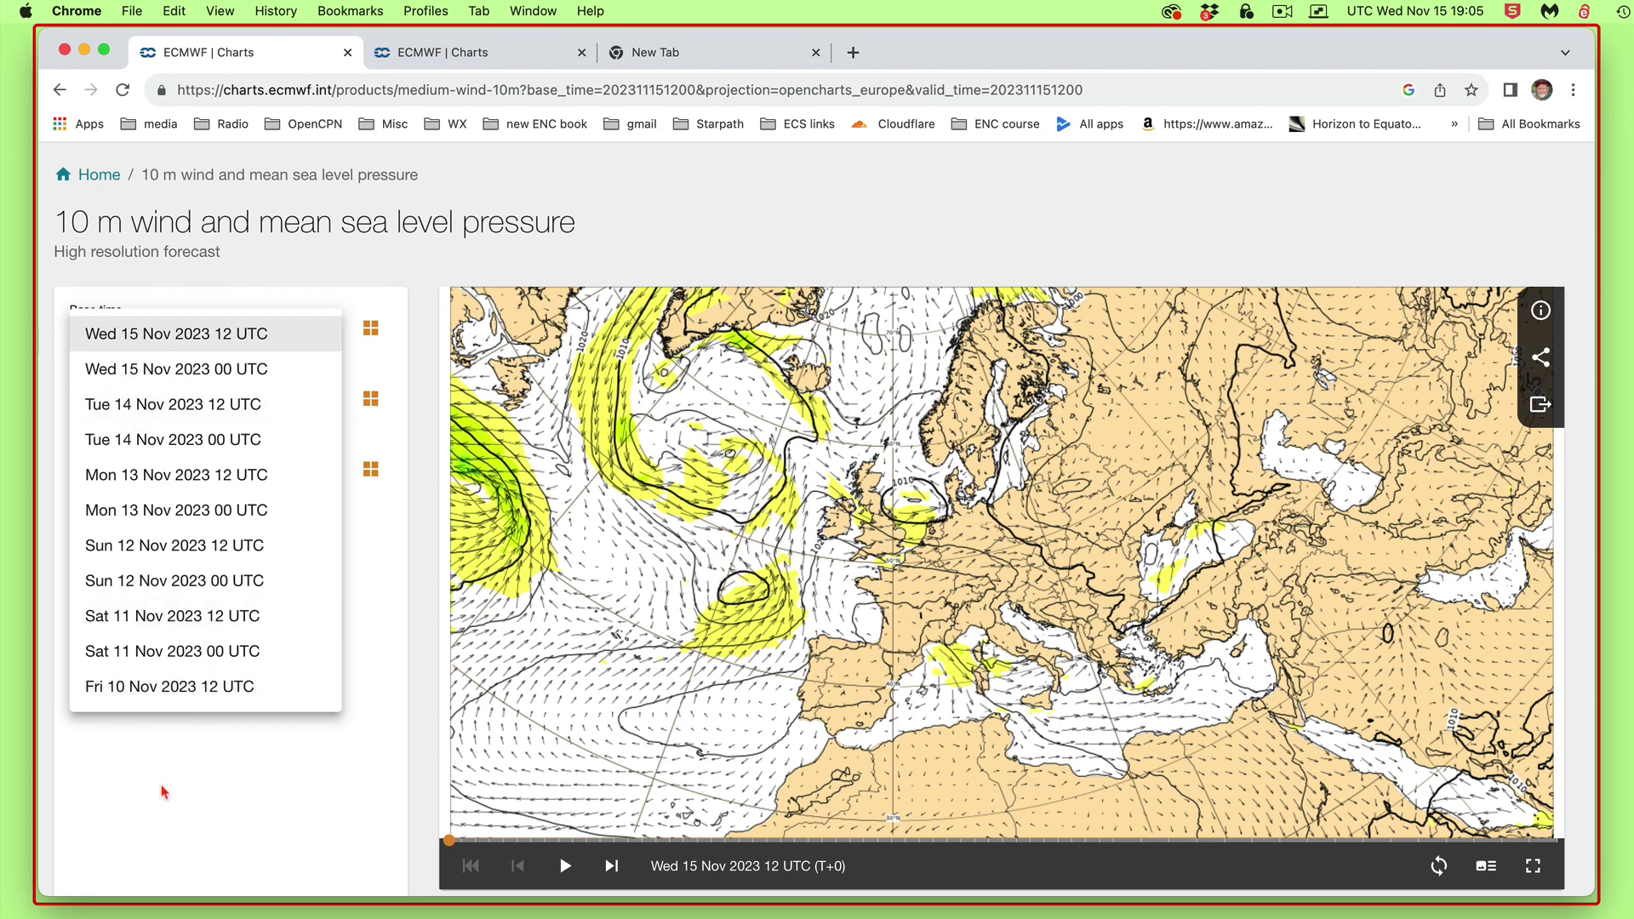
left_click(175, 664)
left_click(217, 404)
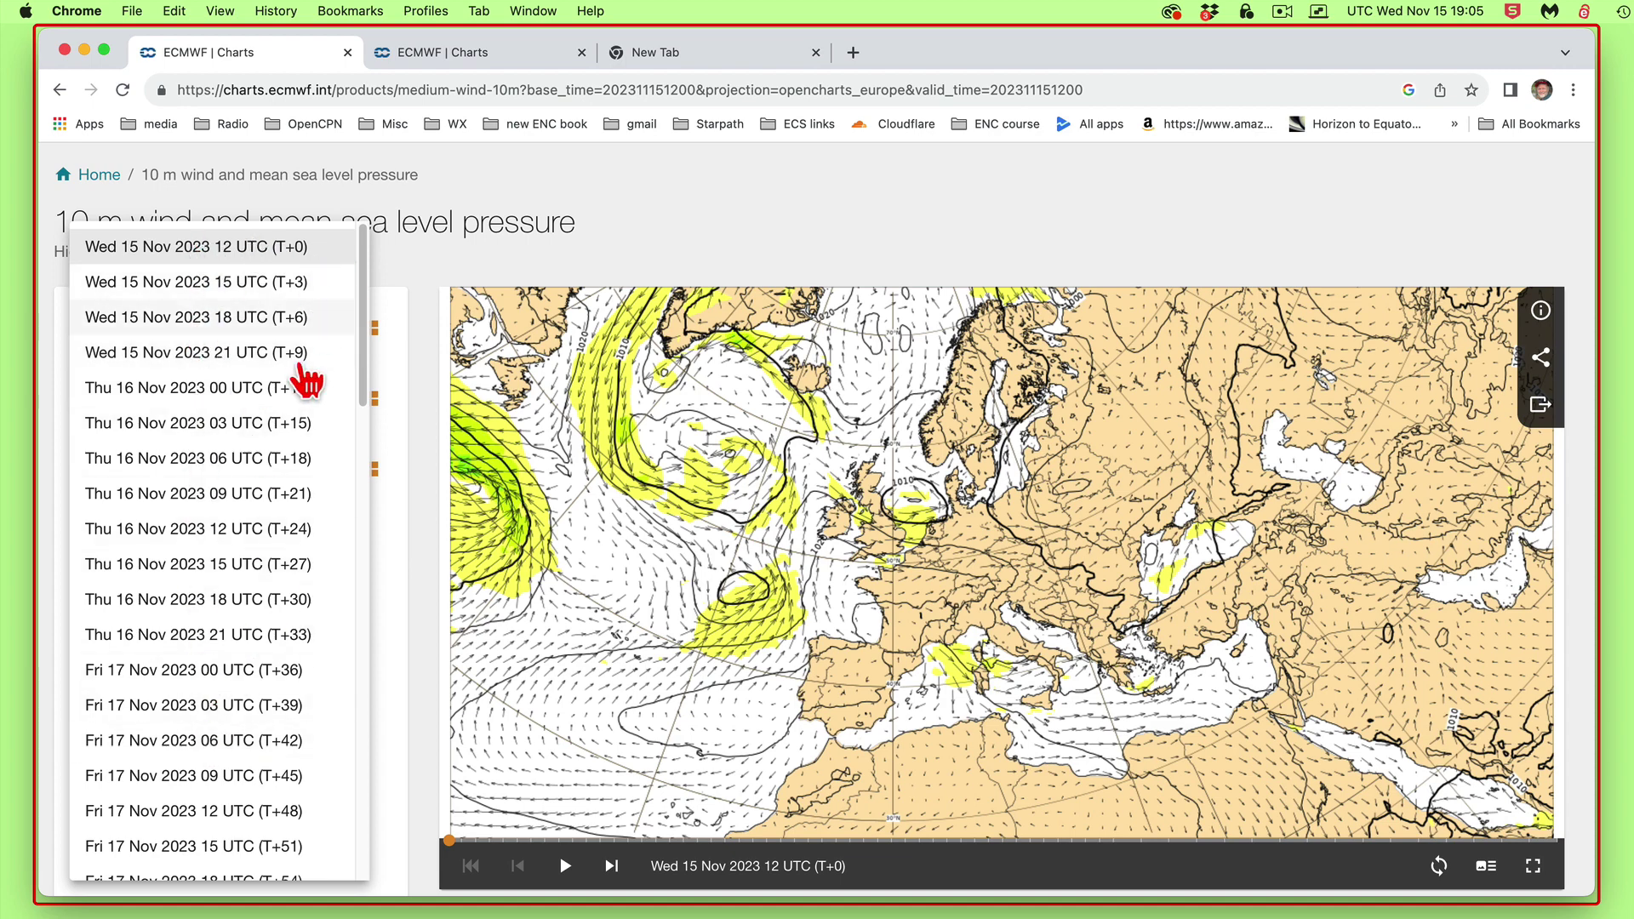
left_click_drag(364, 399, 370, 634)
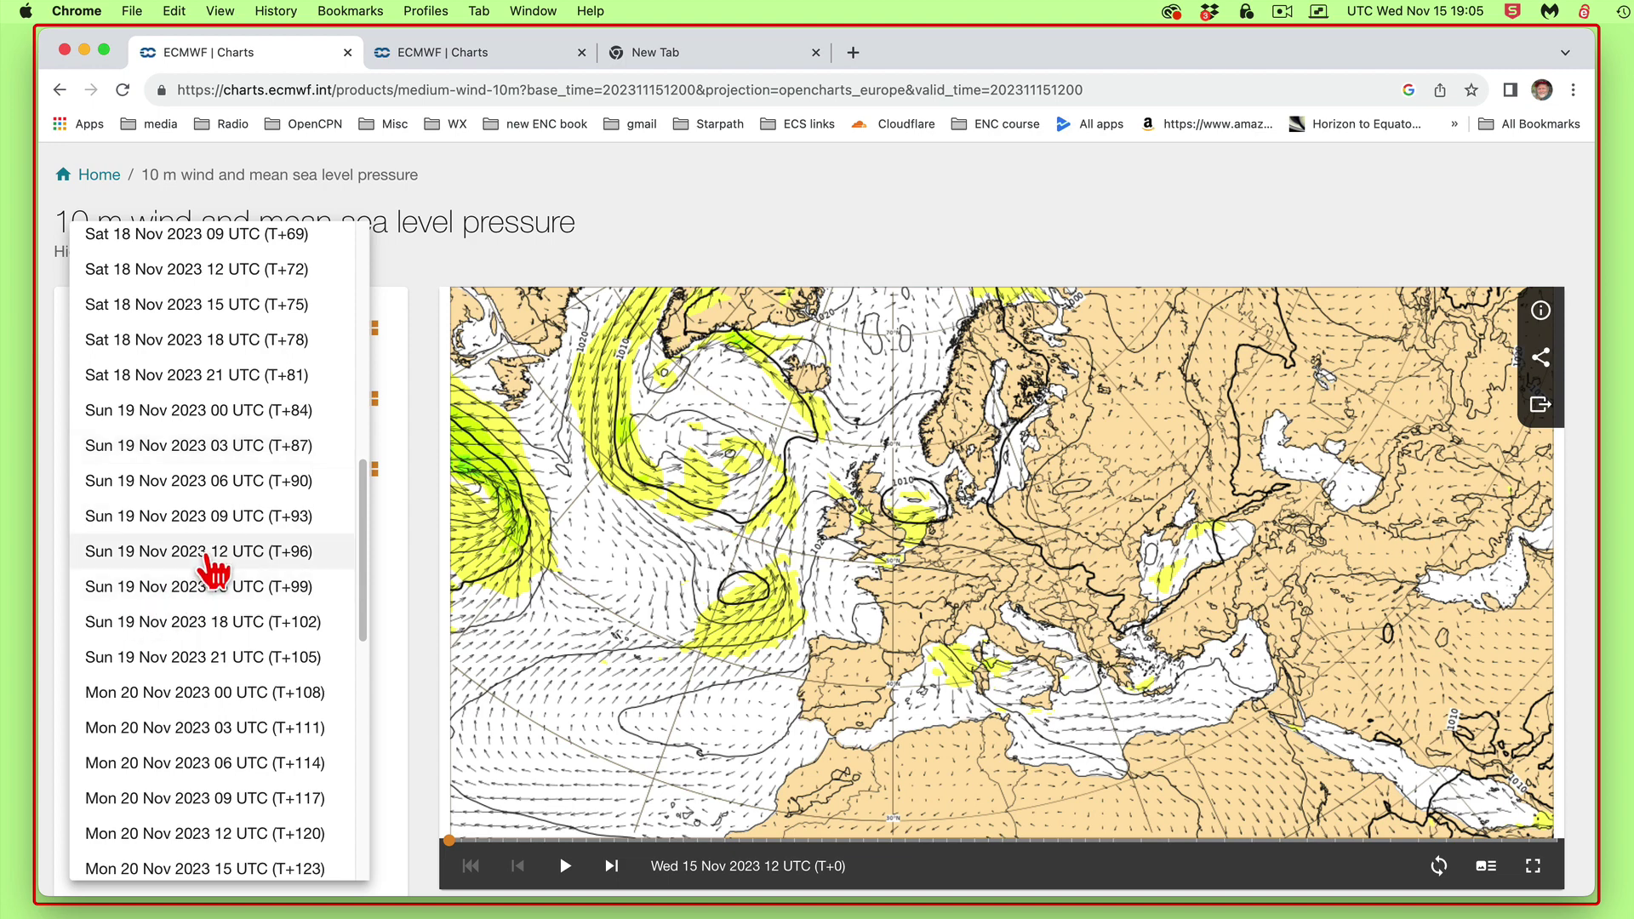
left_click(212, 553)
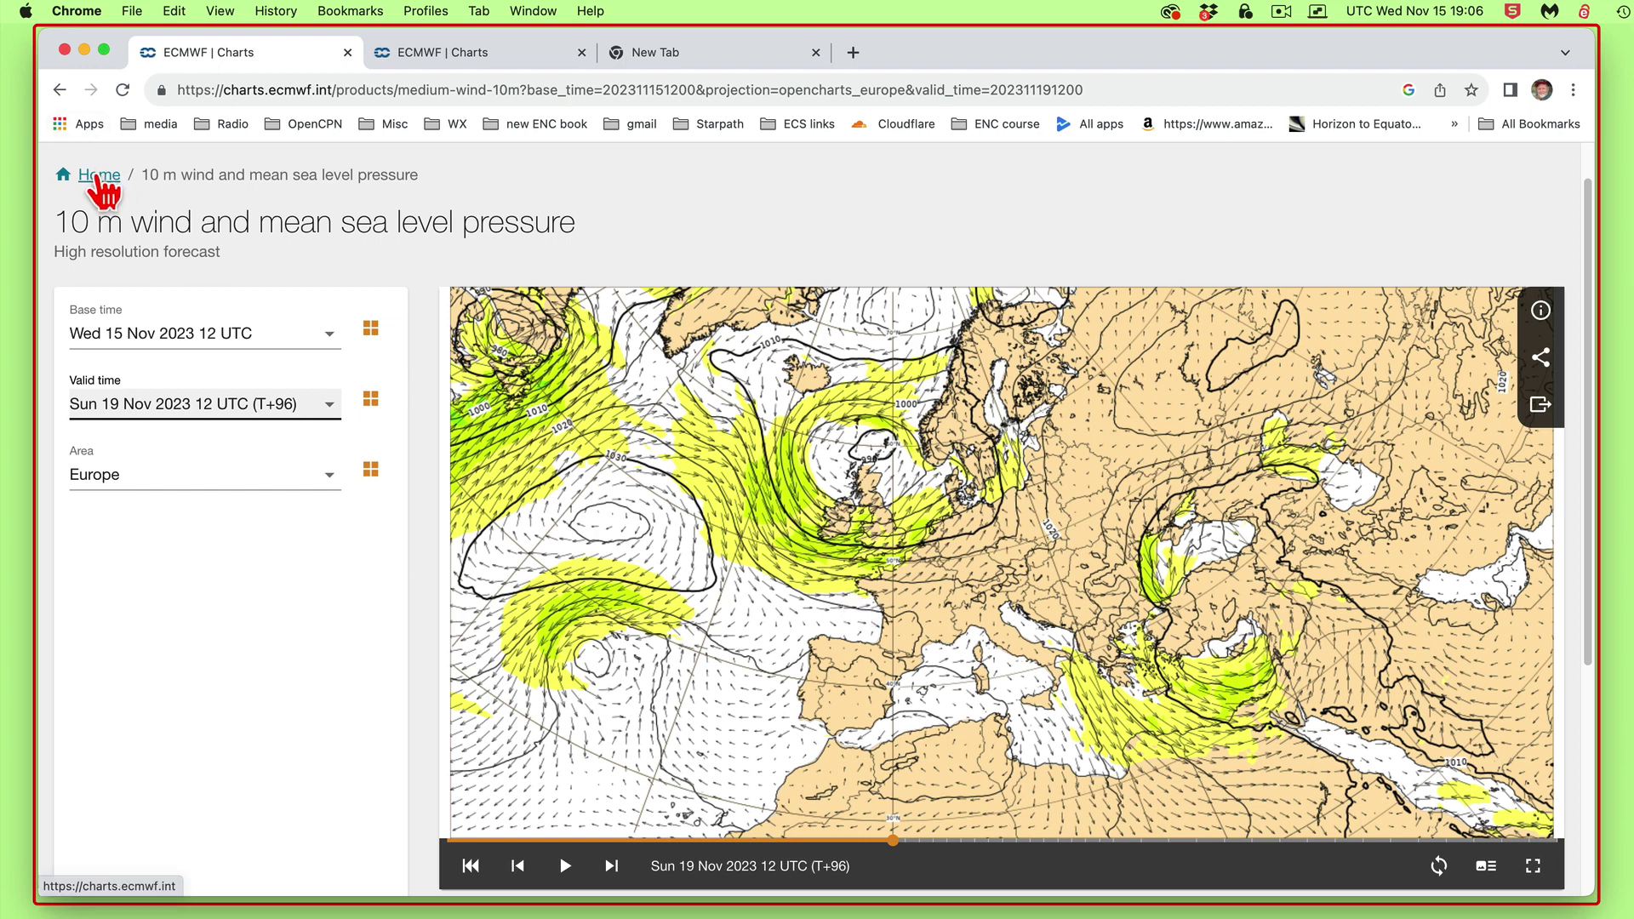
Return to the catalogue and filter to Medium (15 days) range Atmosphere forecasts
left_click(99, 176)
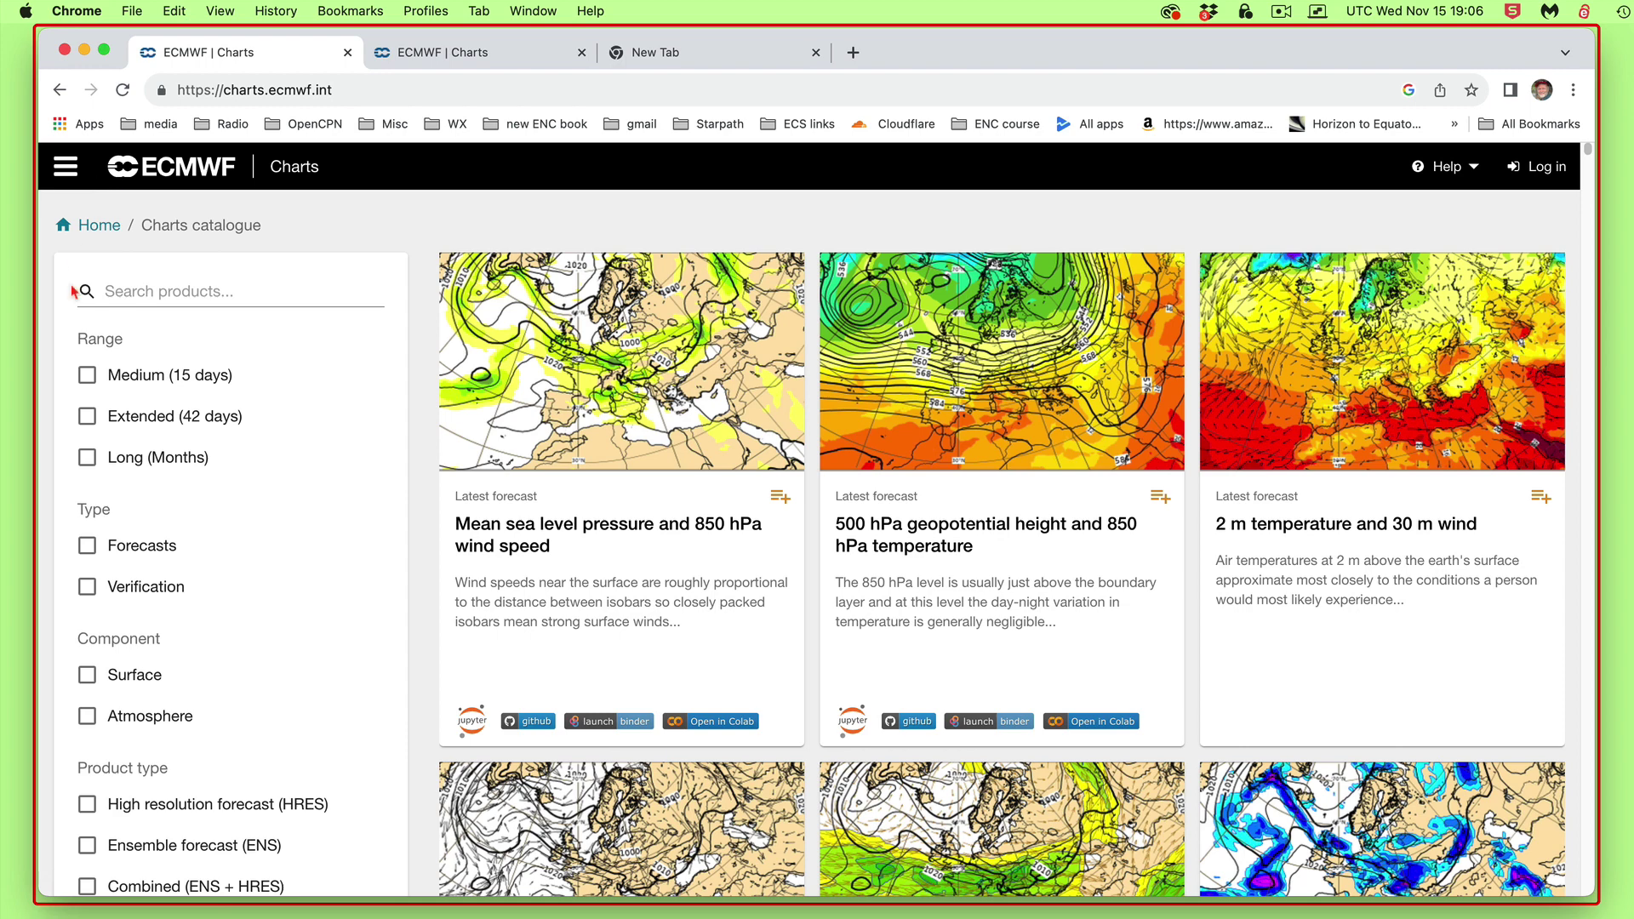
left_click(87, 376)
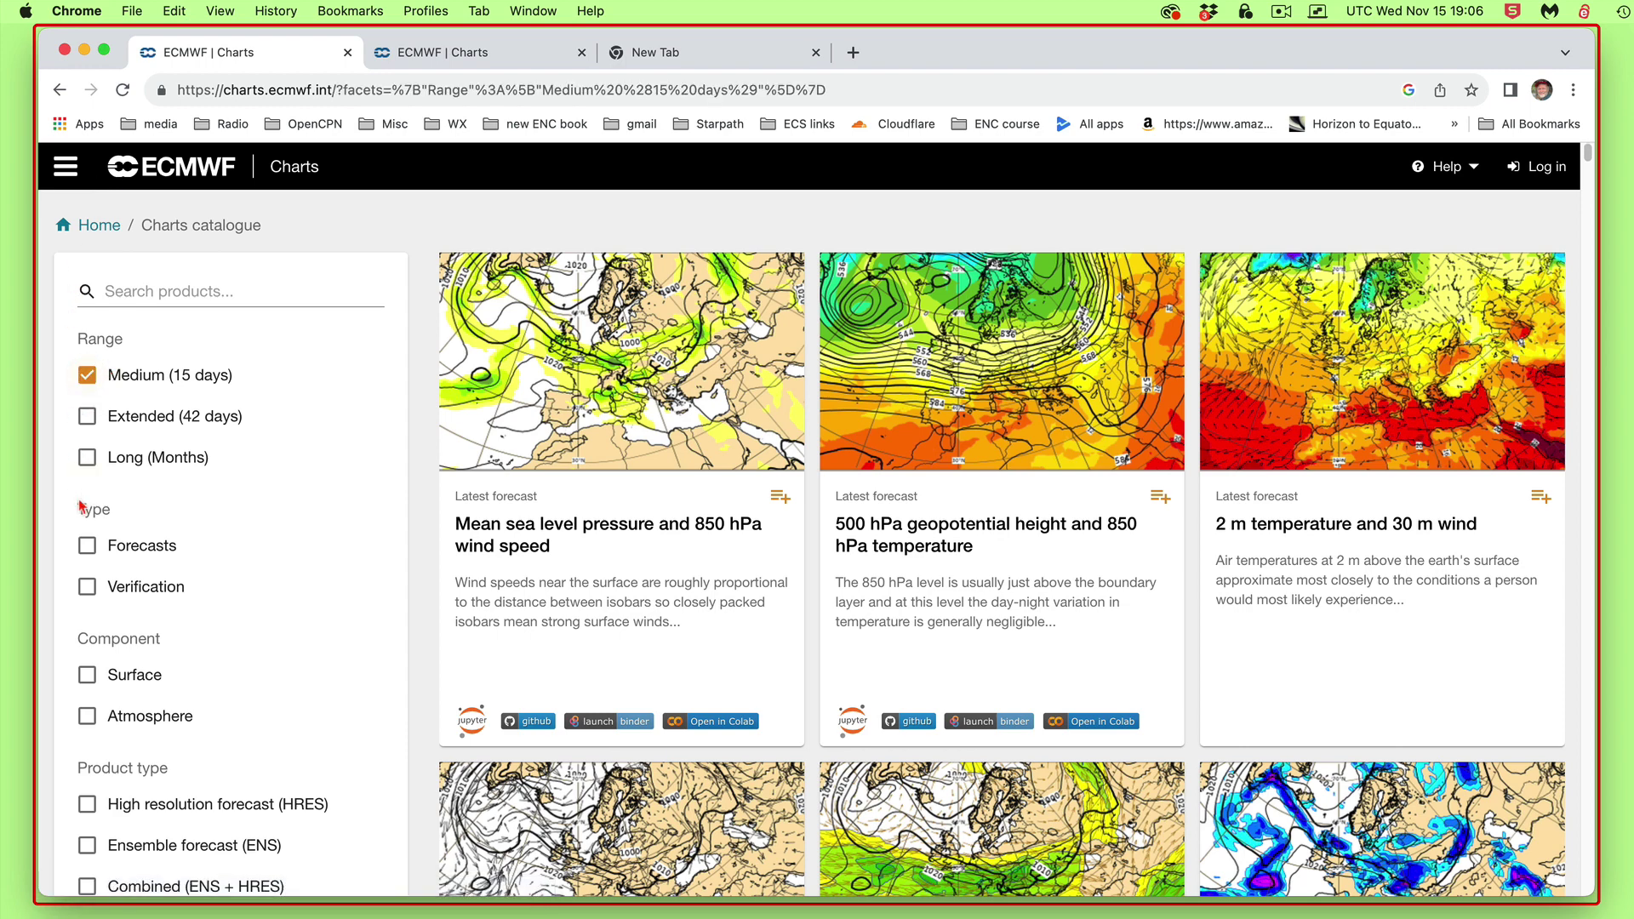
left_click(88, 547)
scroll(267, 619, "down", 3)
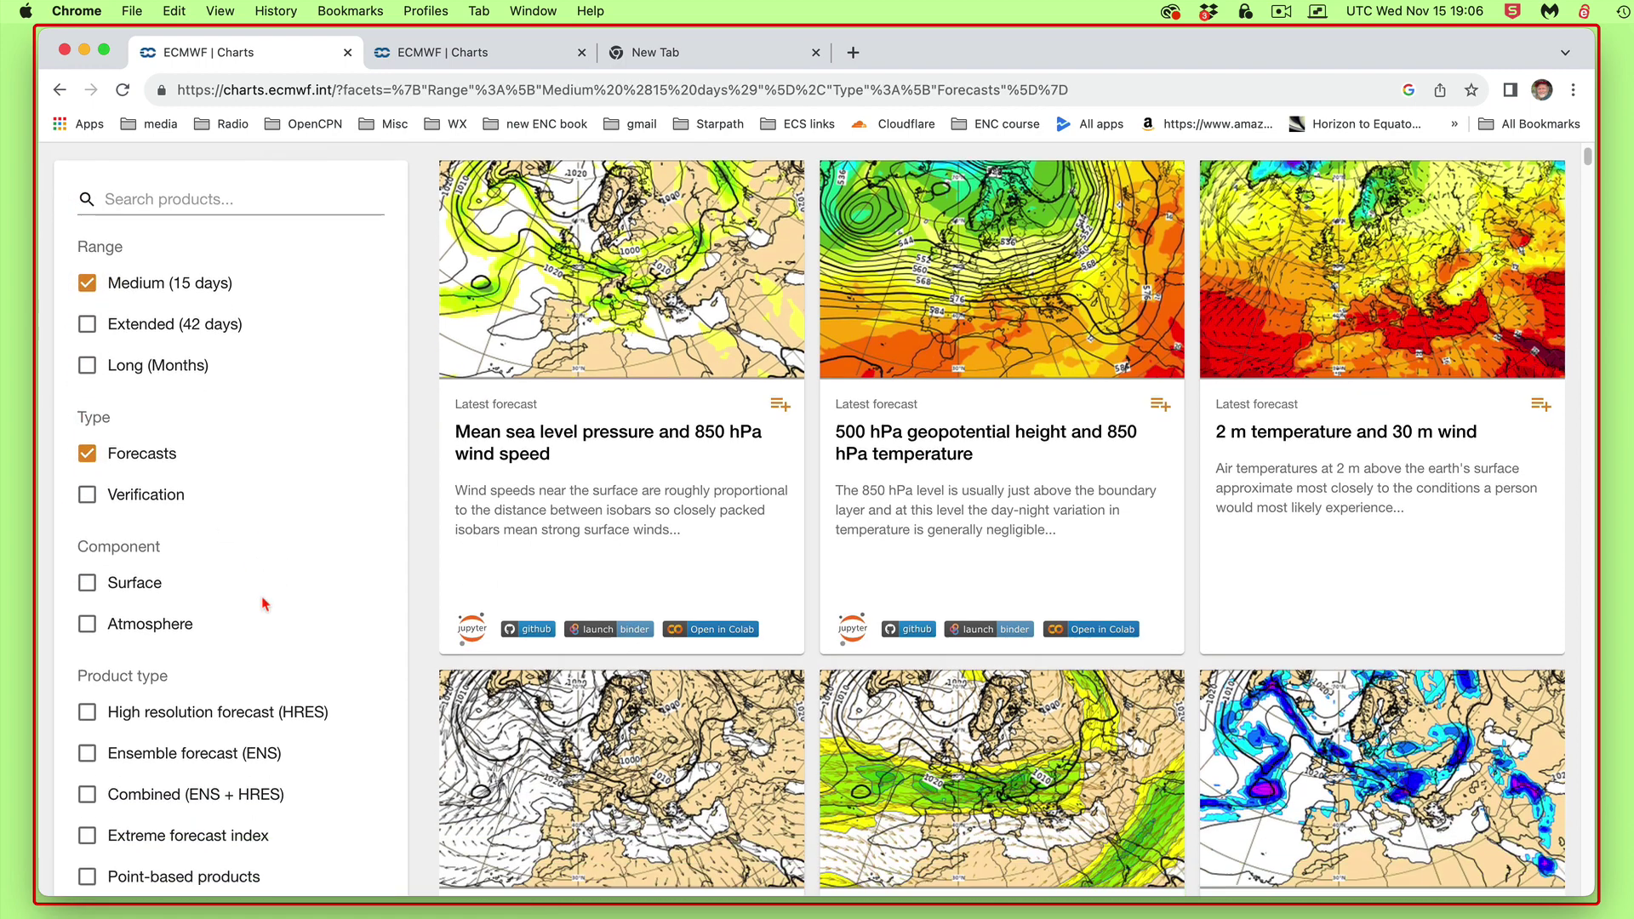
left_click(87, 583)
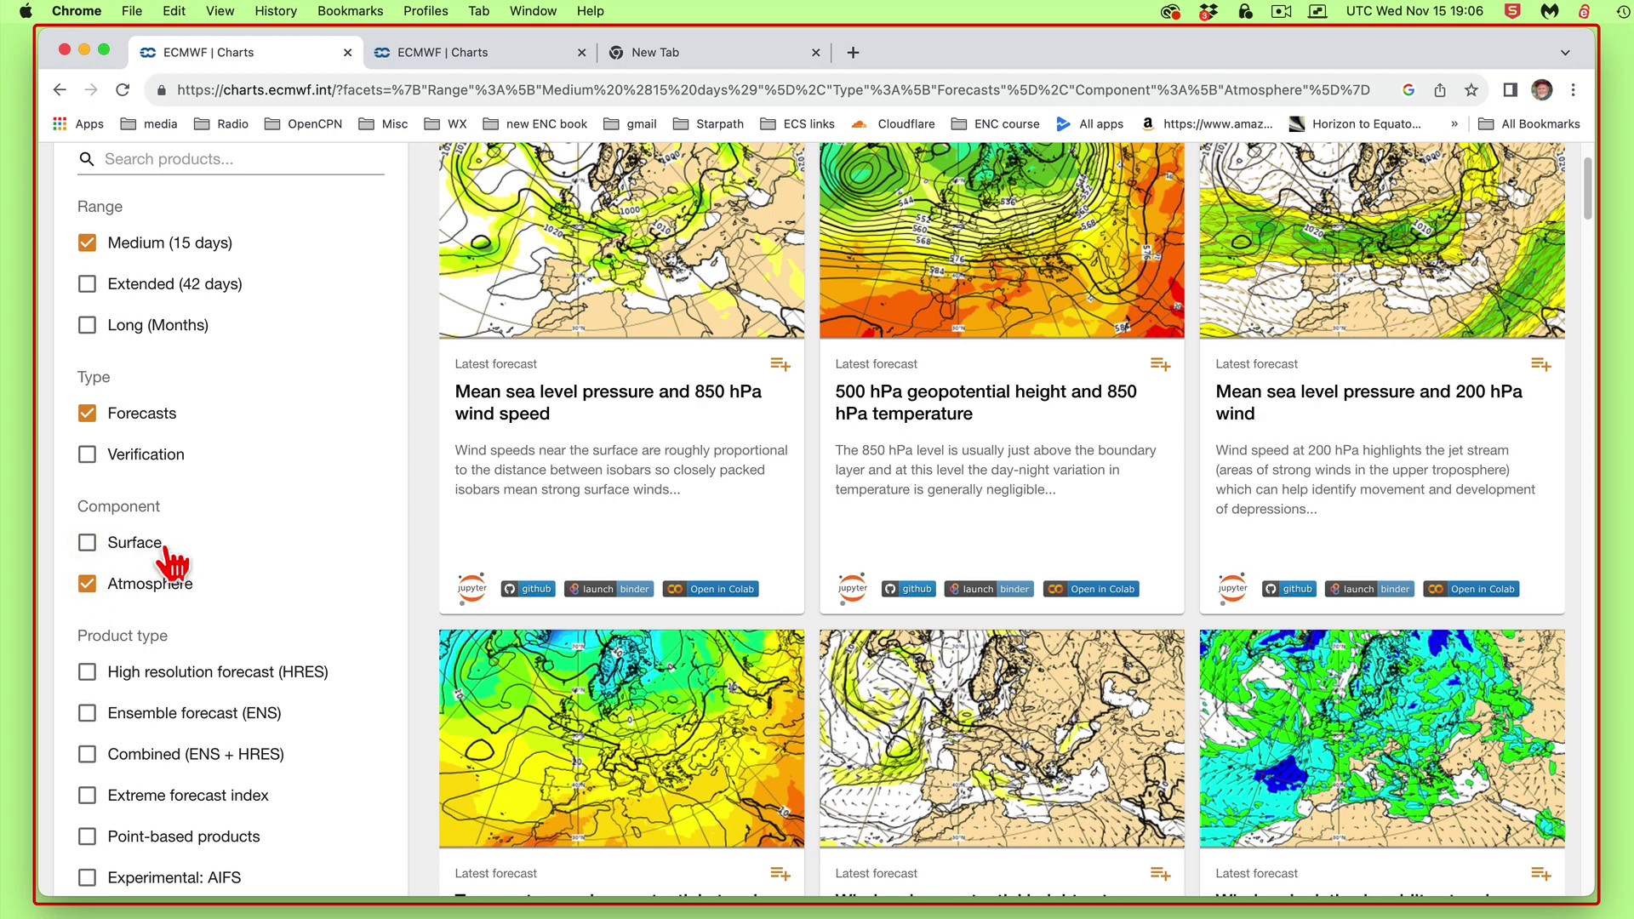
scroll(315, 727, "down", 6)
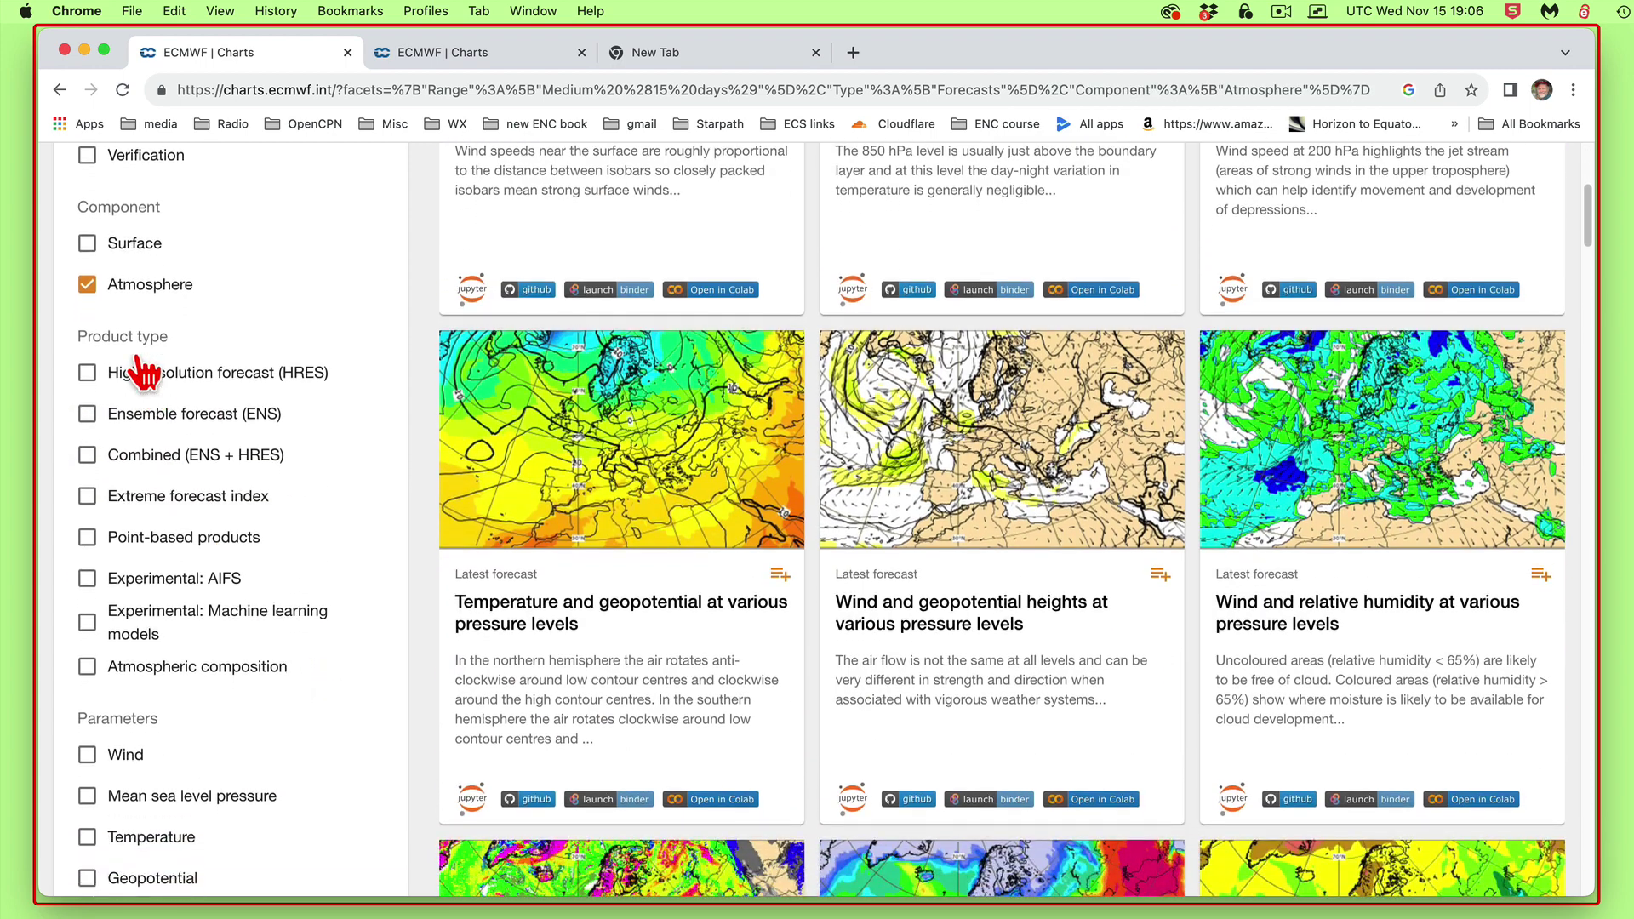
Add HRES, Wind and Geopotential filters and open the Wind and geopotential heights chart
left_click(87, 375)
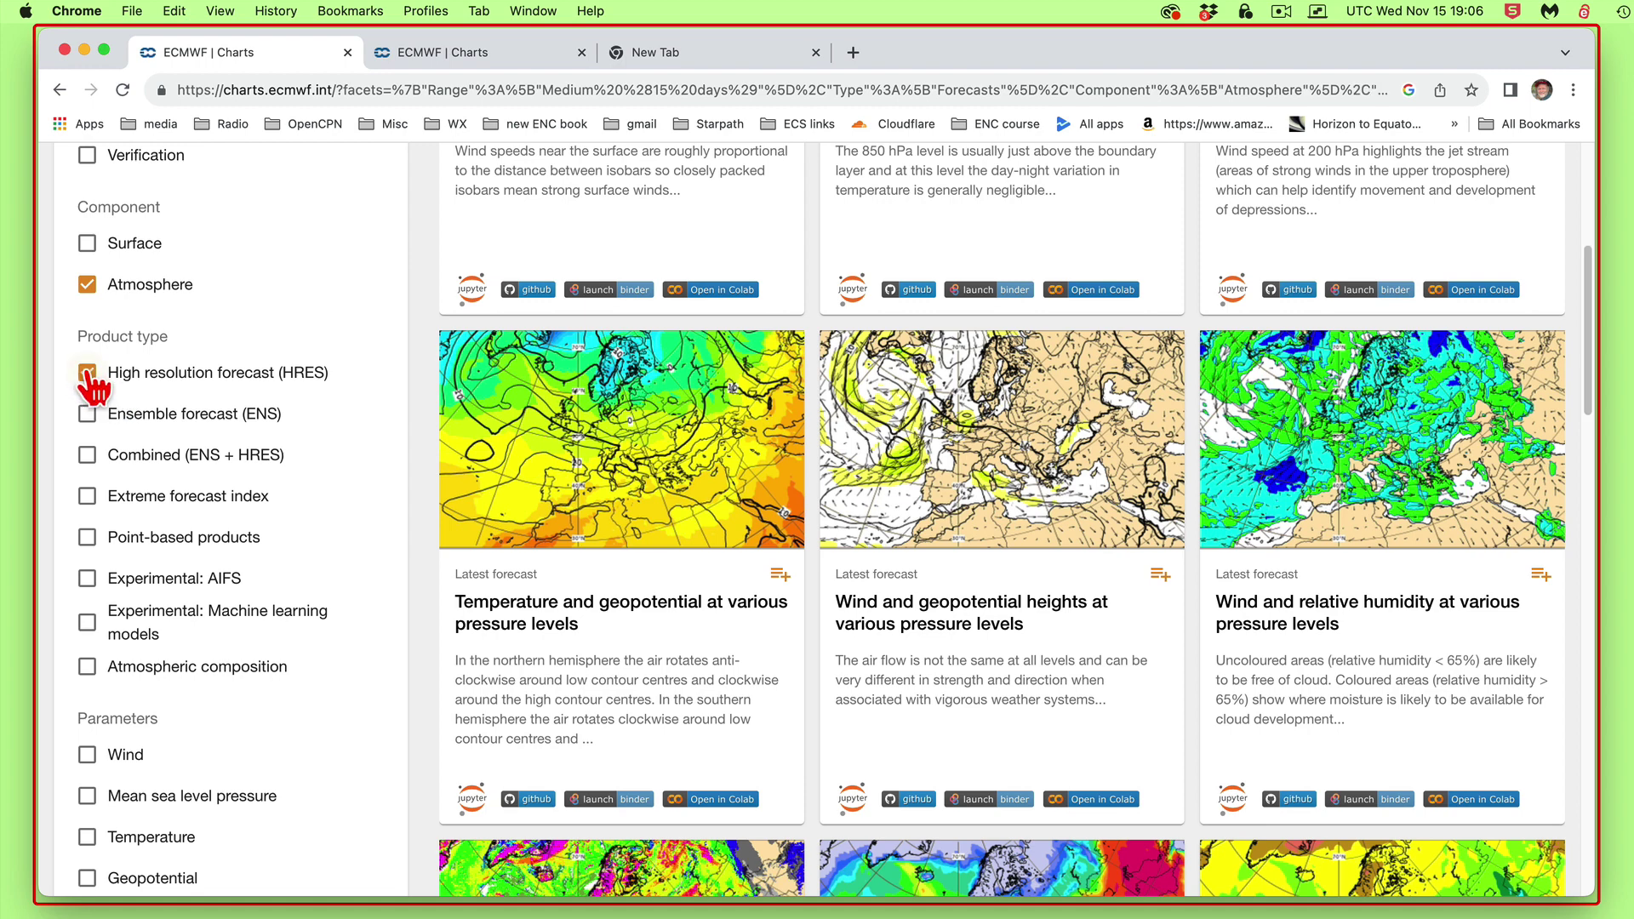
scroll(238, 596, "down", 2)
scroll(240, 587, "down", 3)
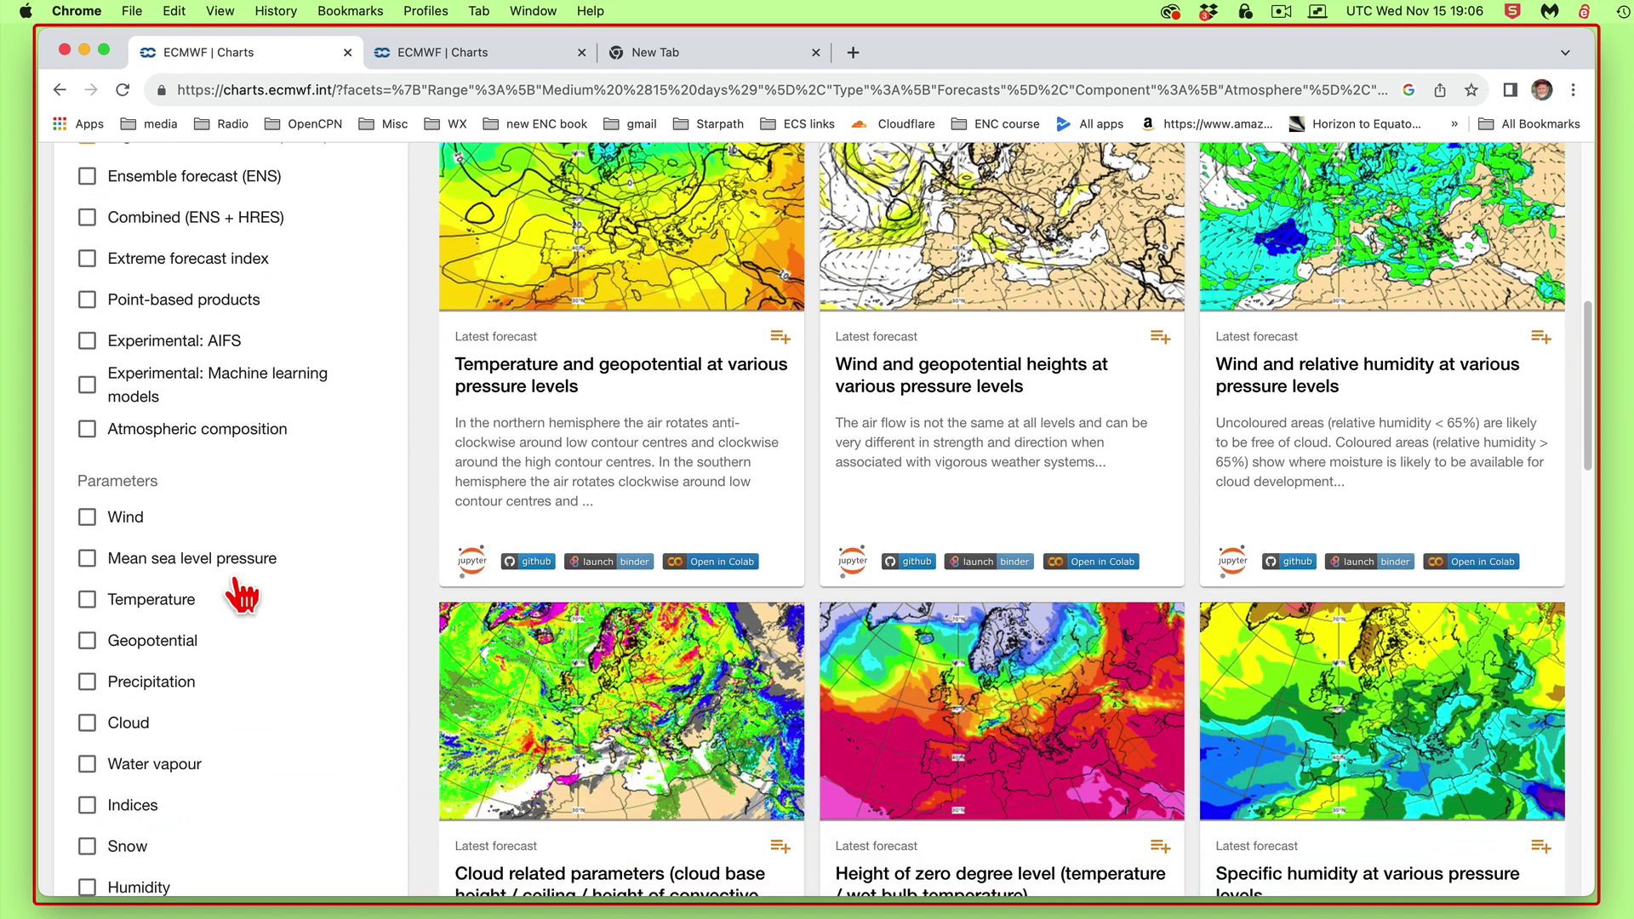
left_click(86, 429)
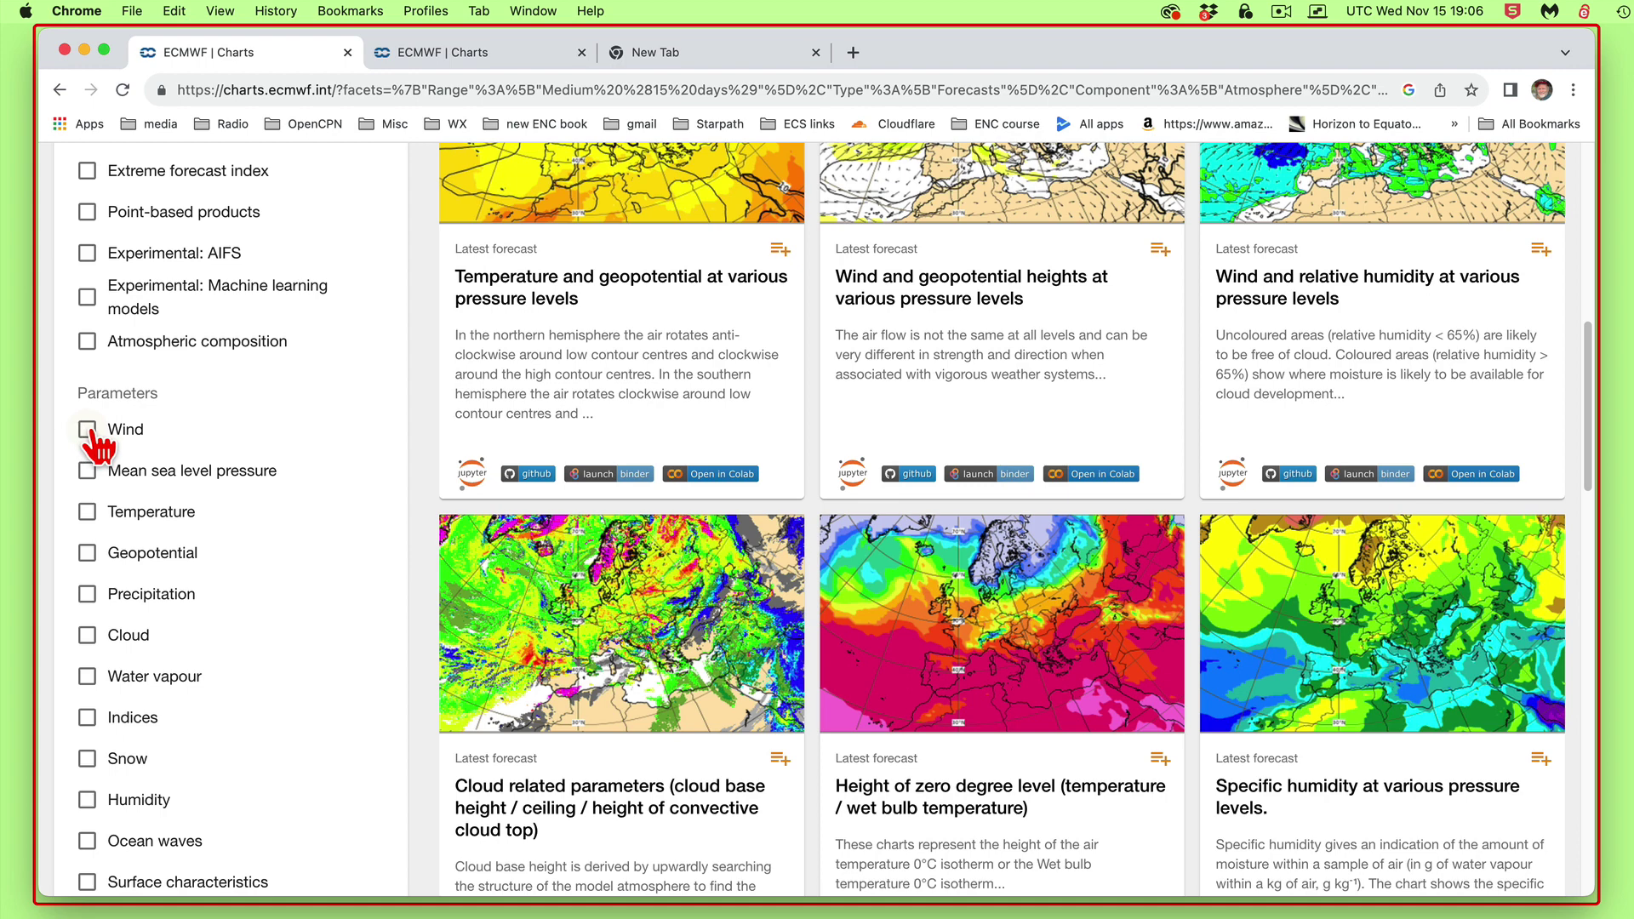
left_click(87, 553)
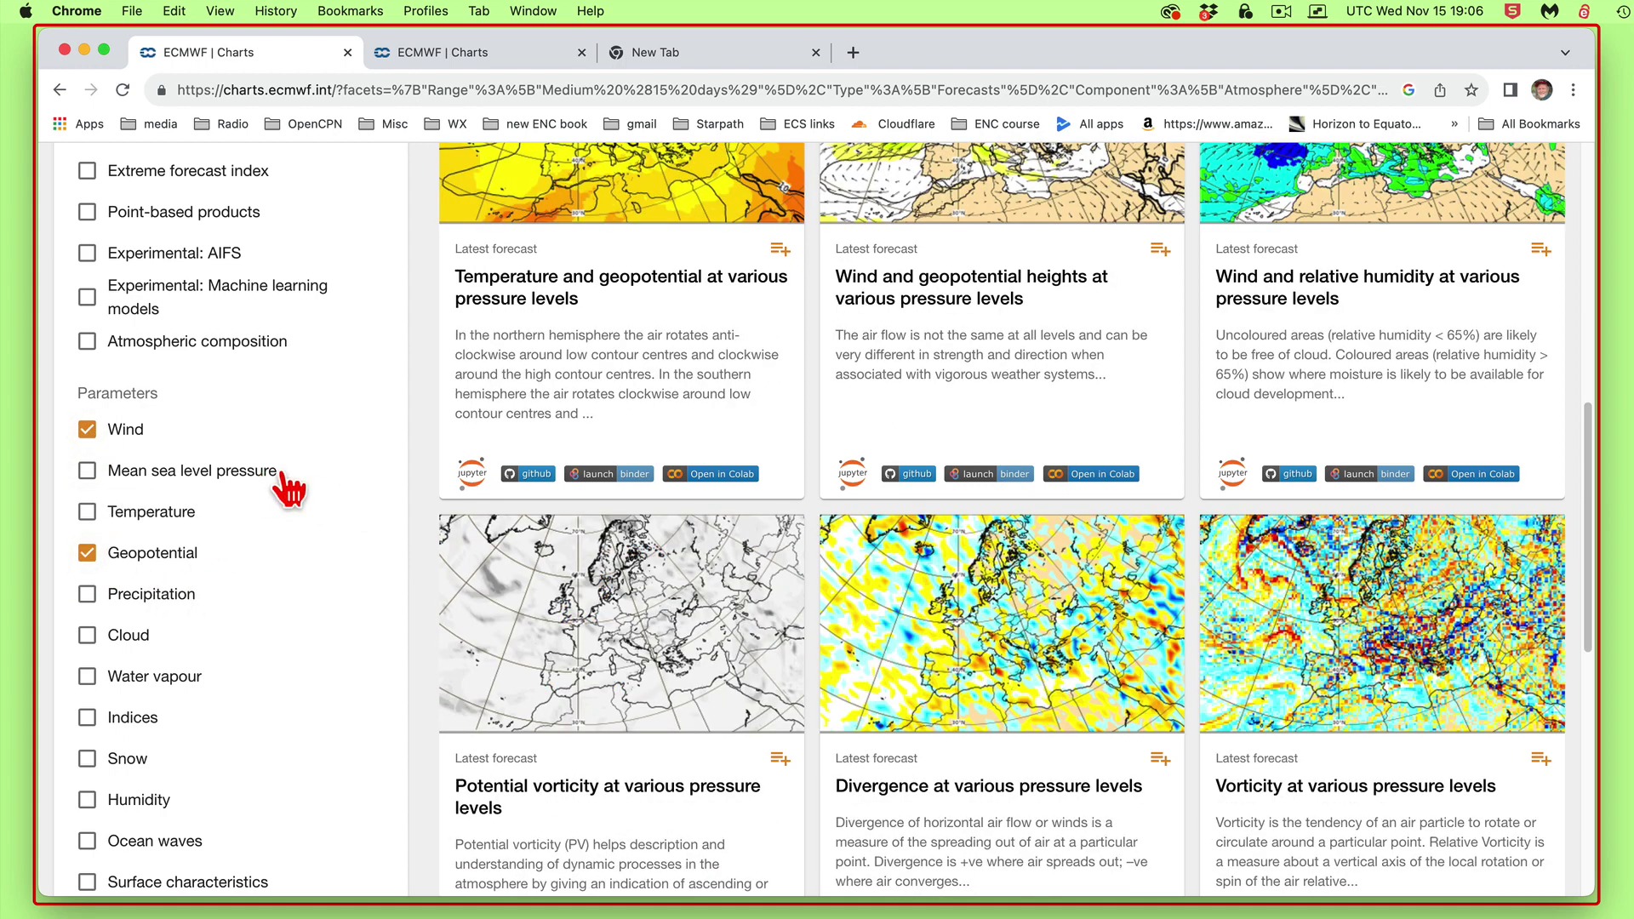
scroll(273, 680, "down", 5)
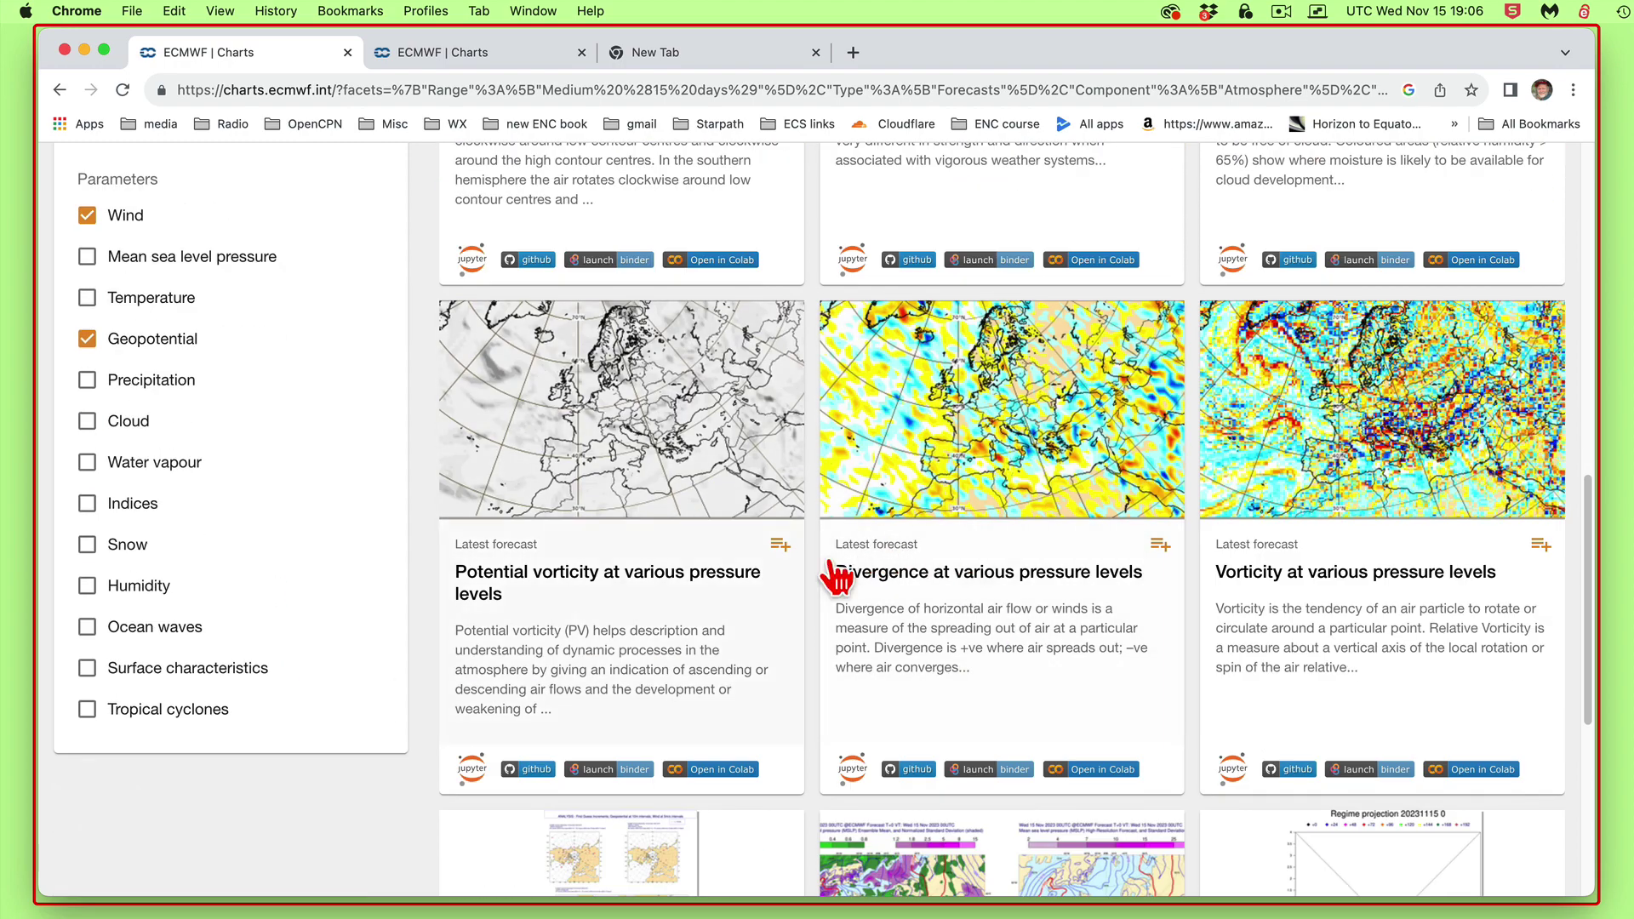
scroll(1012, 553, "up", 12)
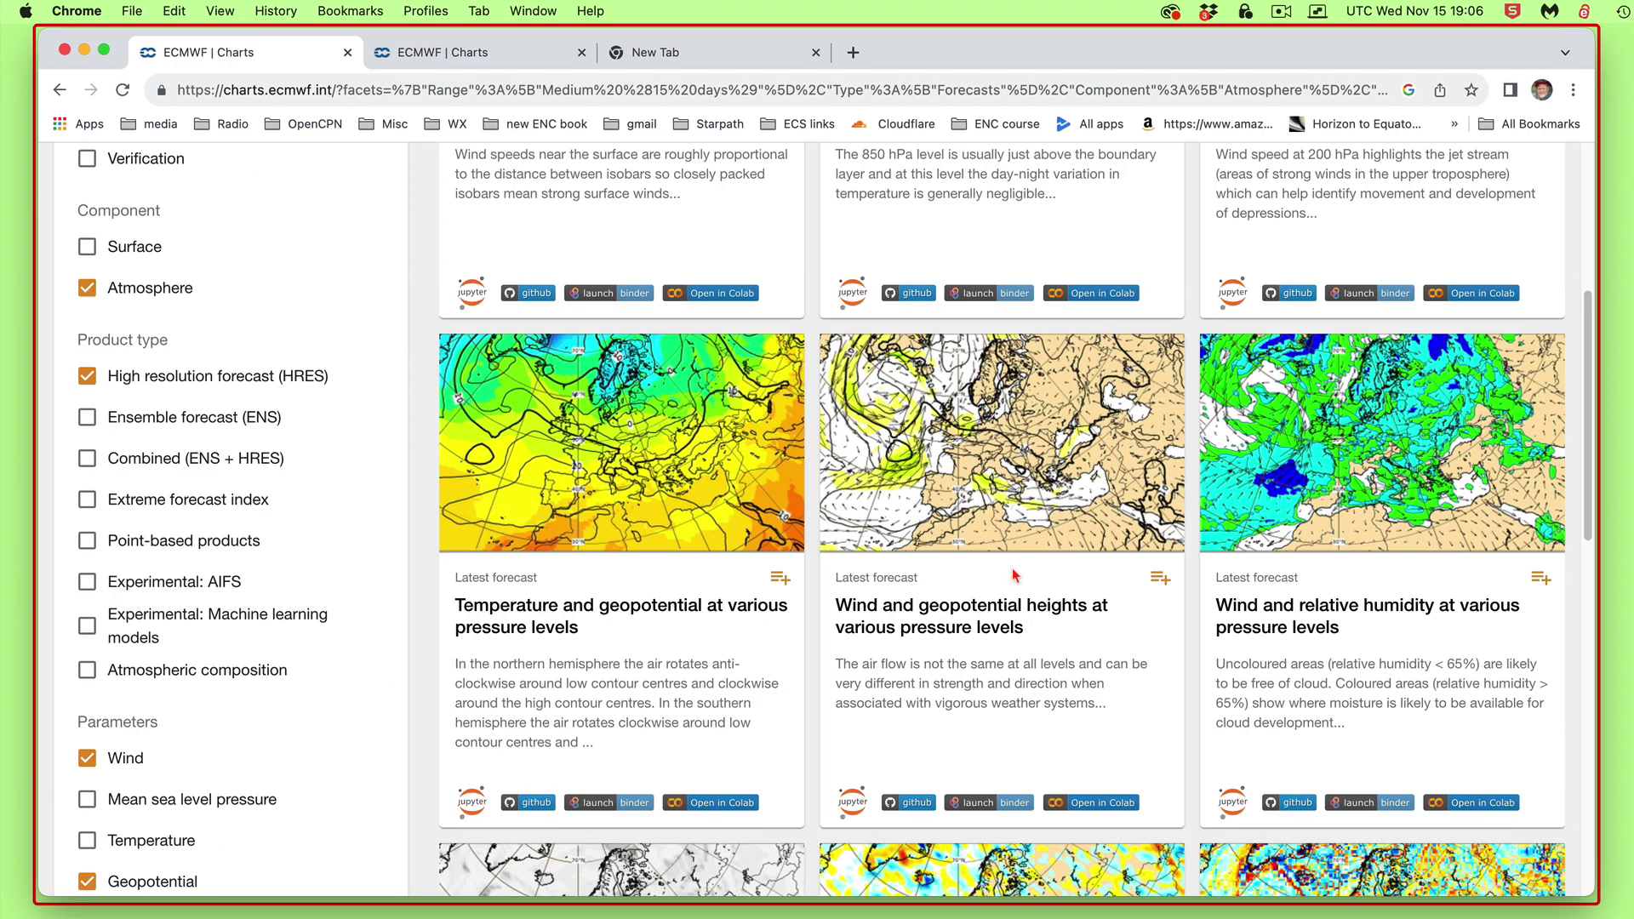
scroll(1059, 621, "down", 20)
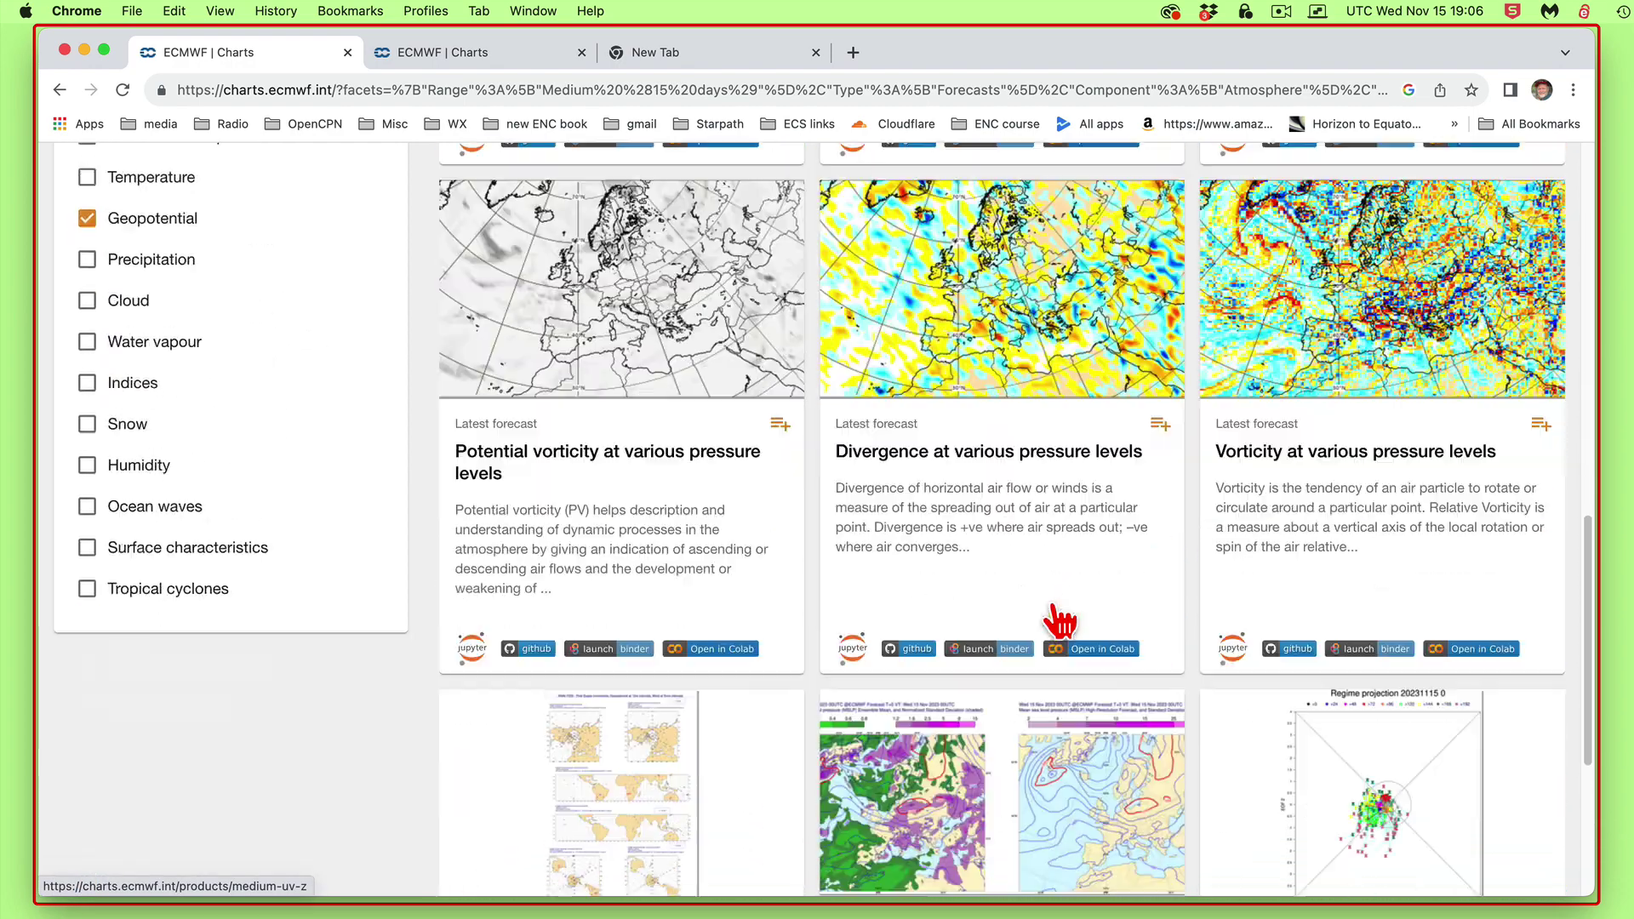
scroll(1059, 621, "up", 18)
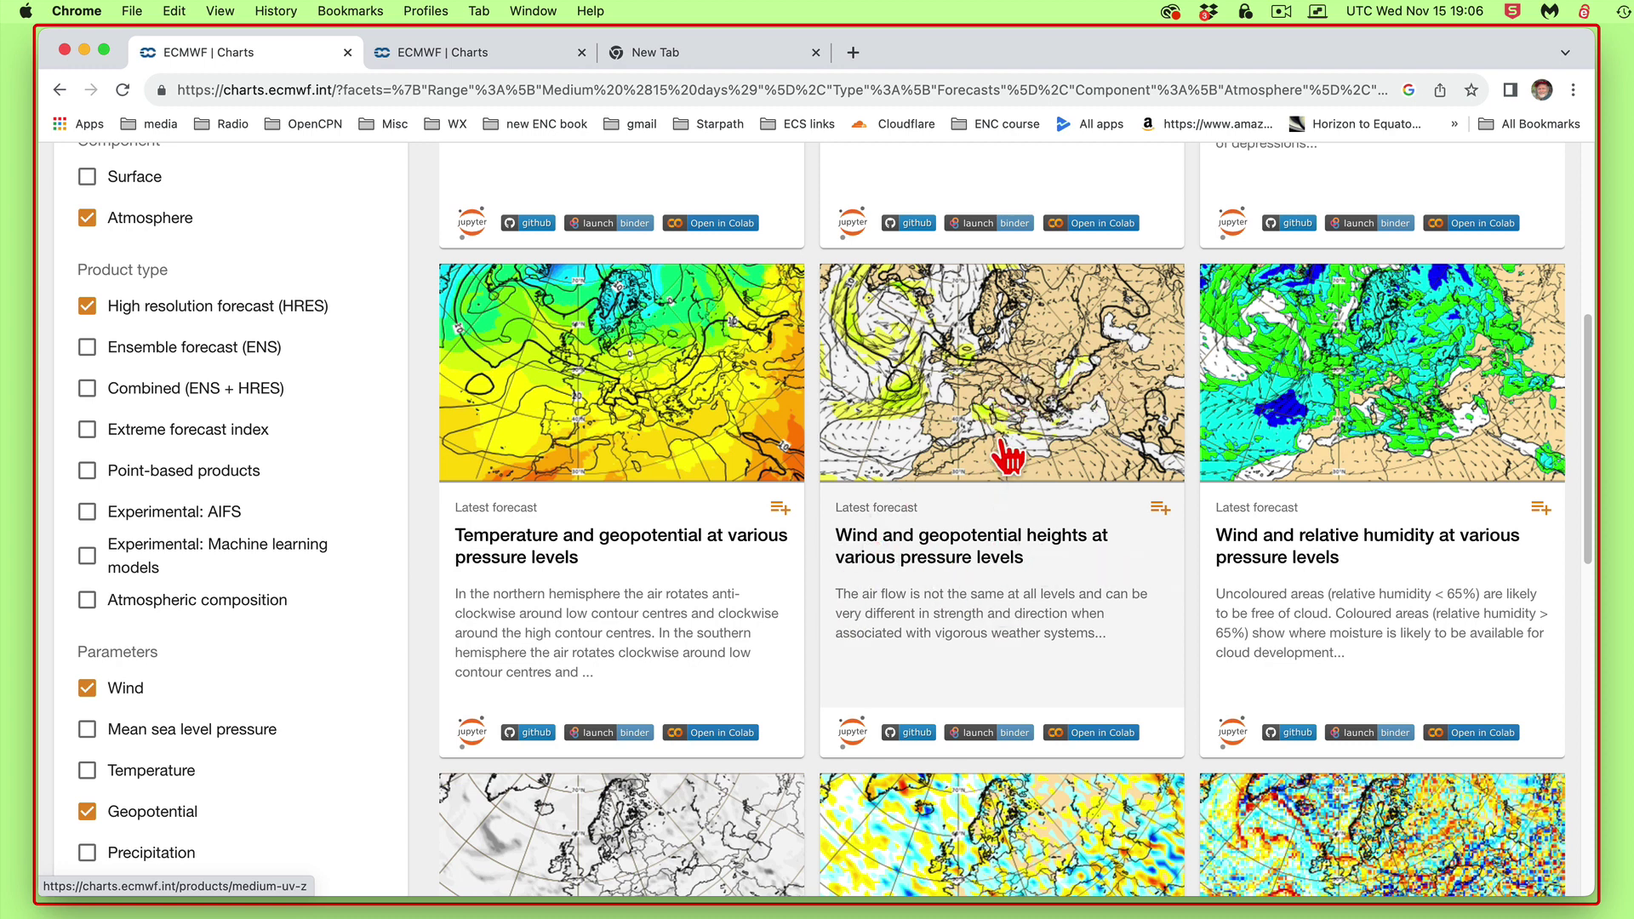
left_click(1009, 336)
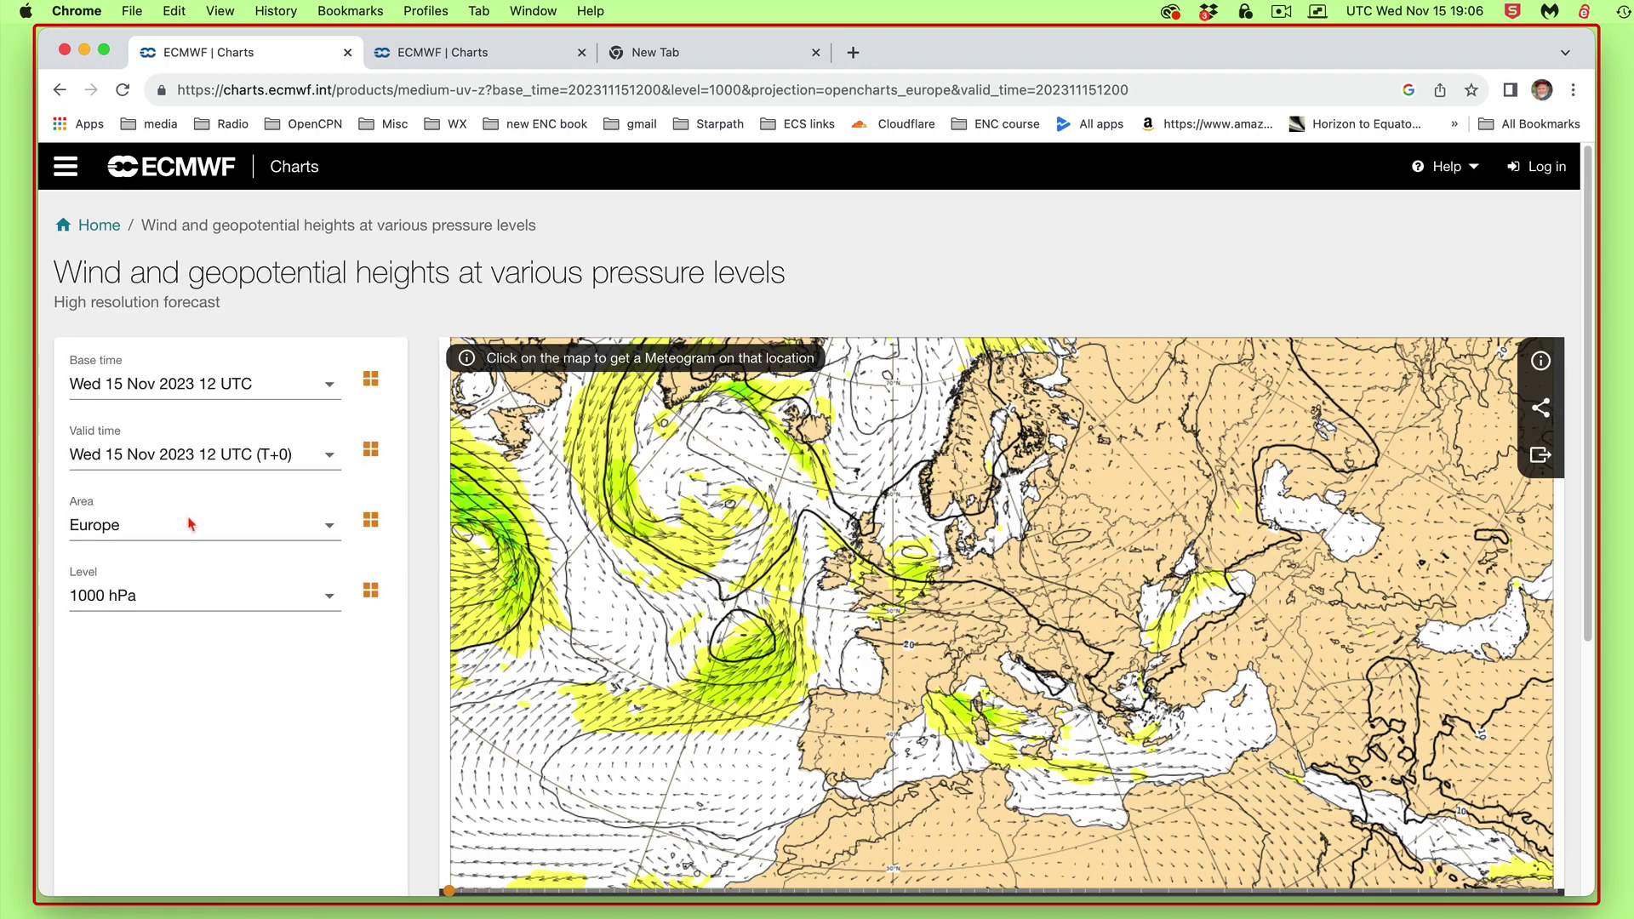
Switch the Europe wind and geopotential heights chart to the 500 hPa level and select its page address
left_click(155, 605)
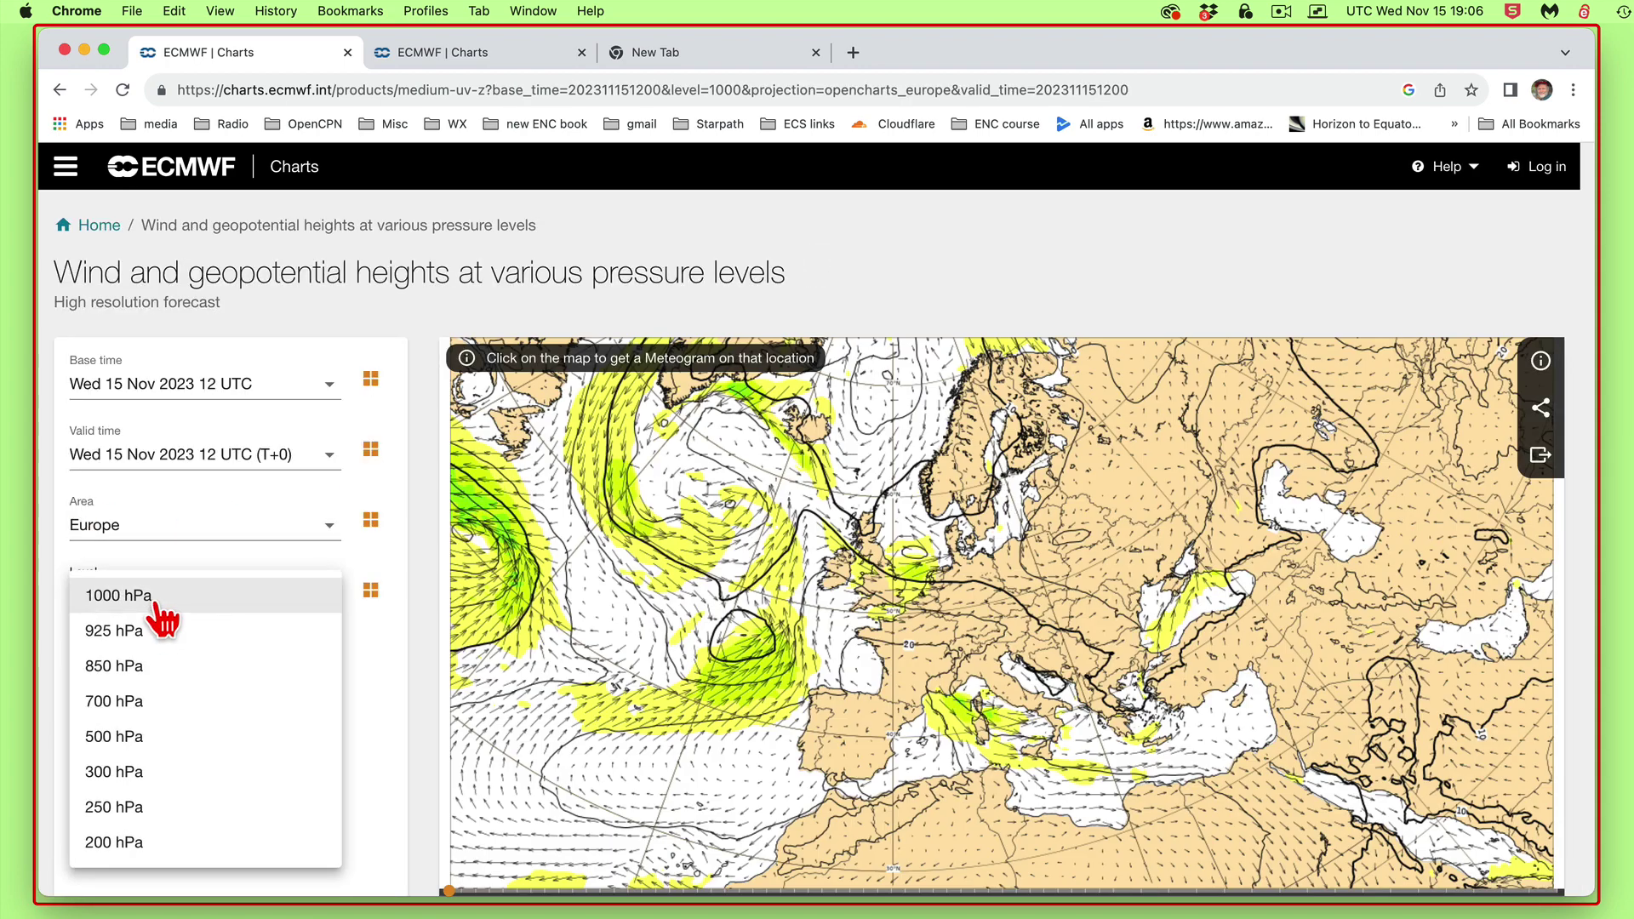
left_click(145, 742)
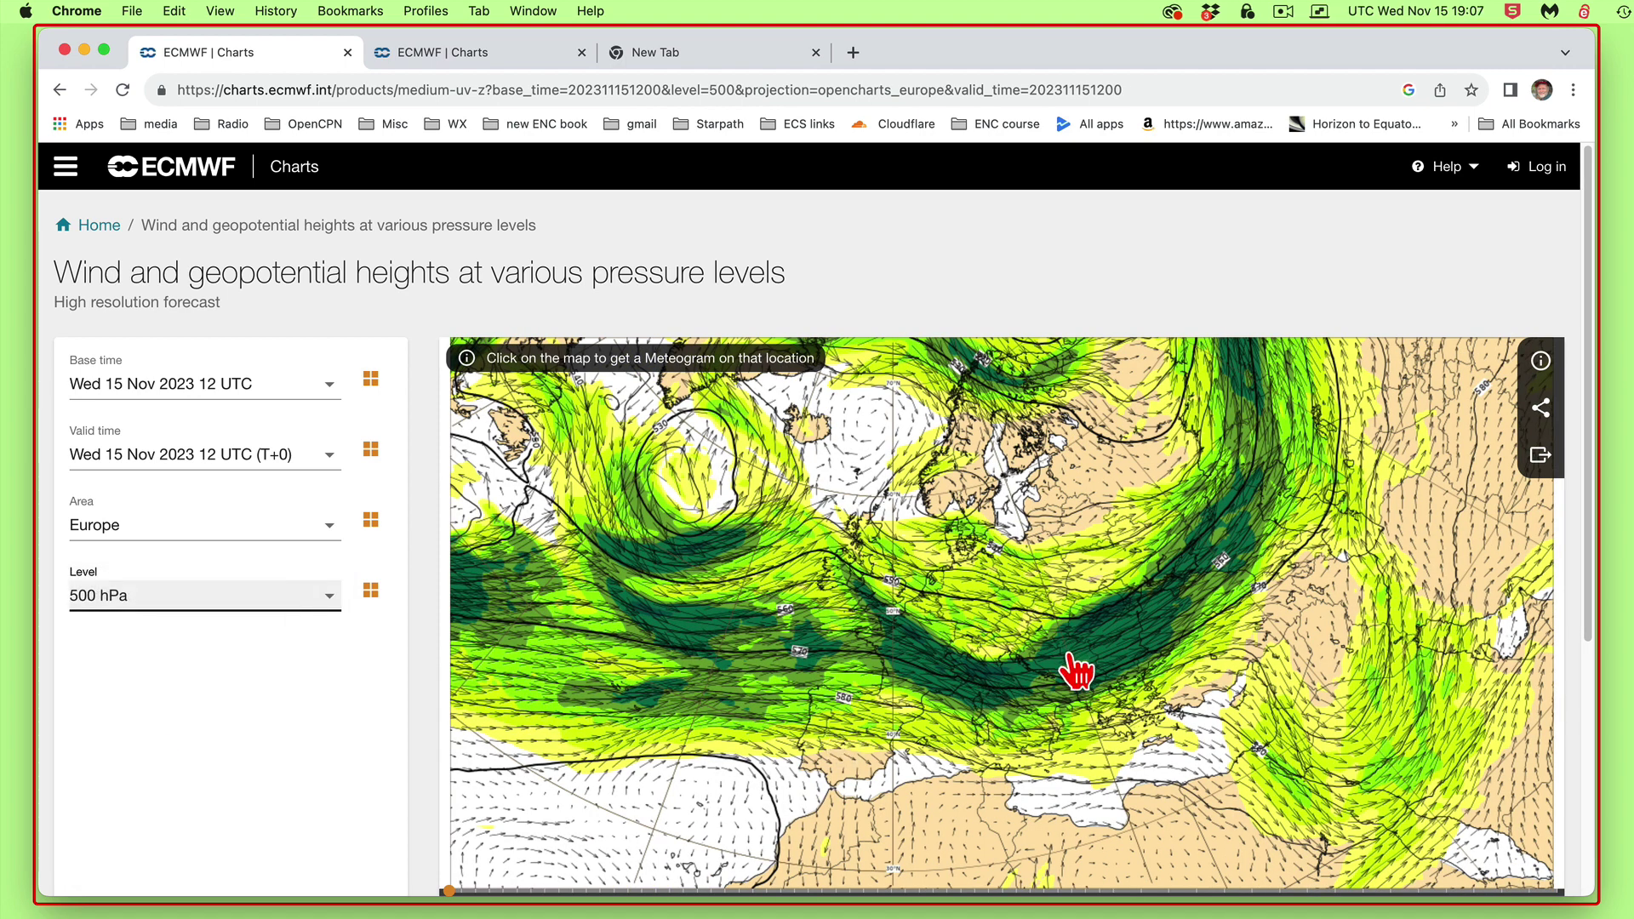
left_click(1186, 87)
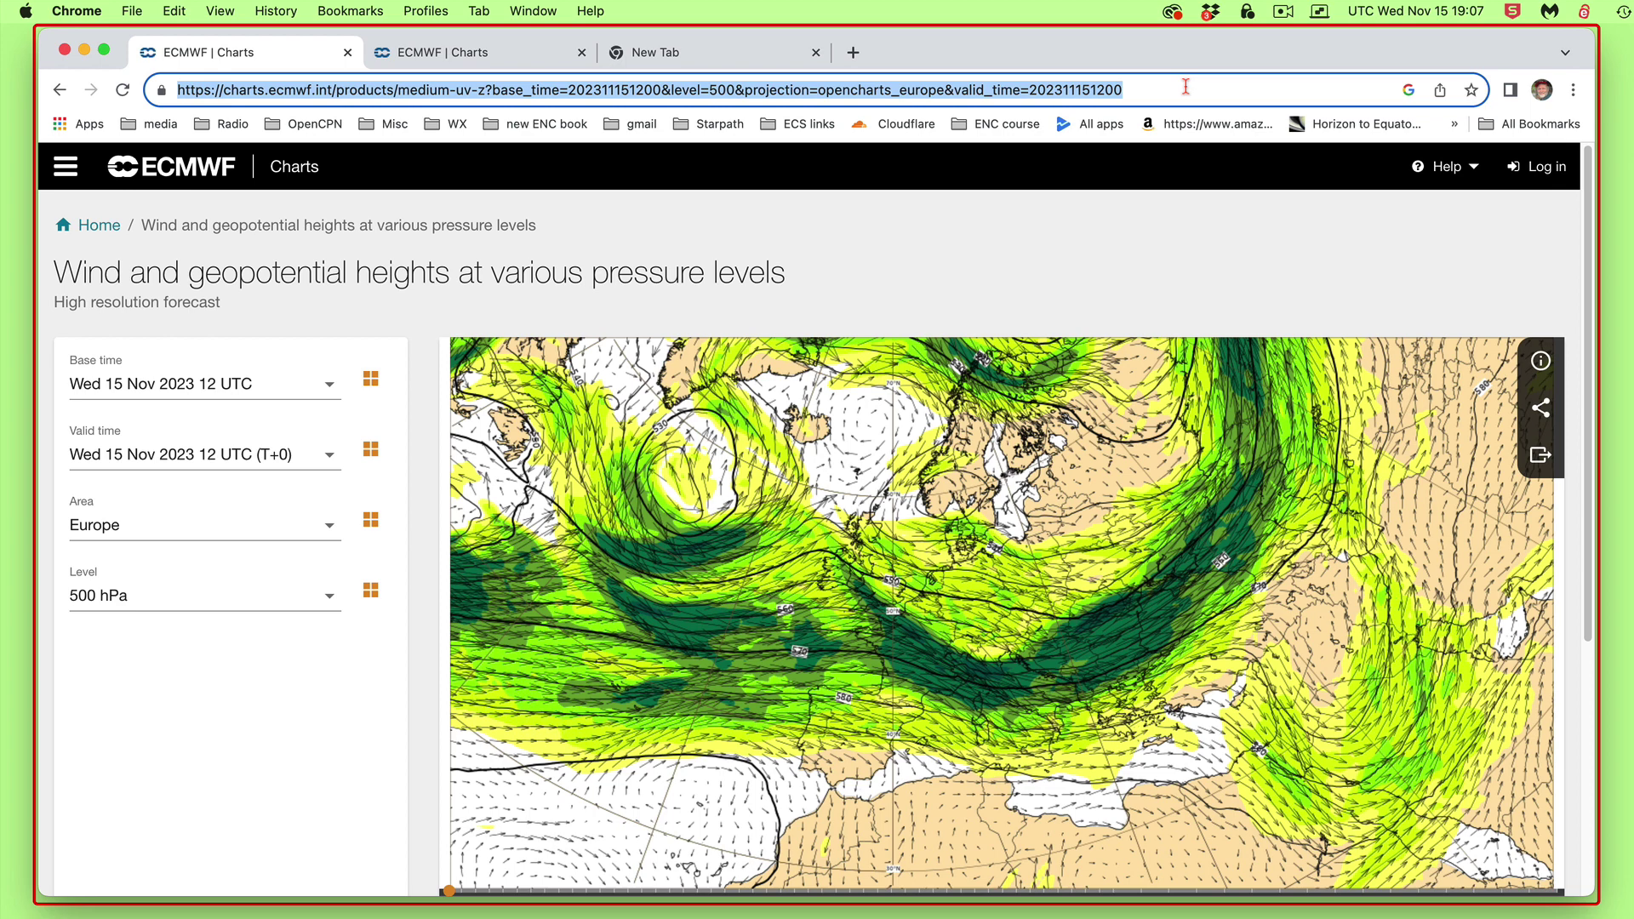
scroll(1390, 756, "down", 5)
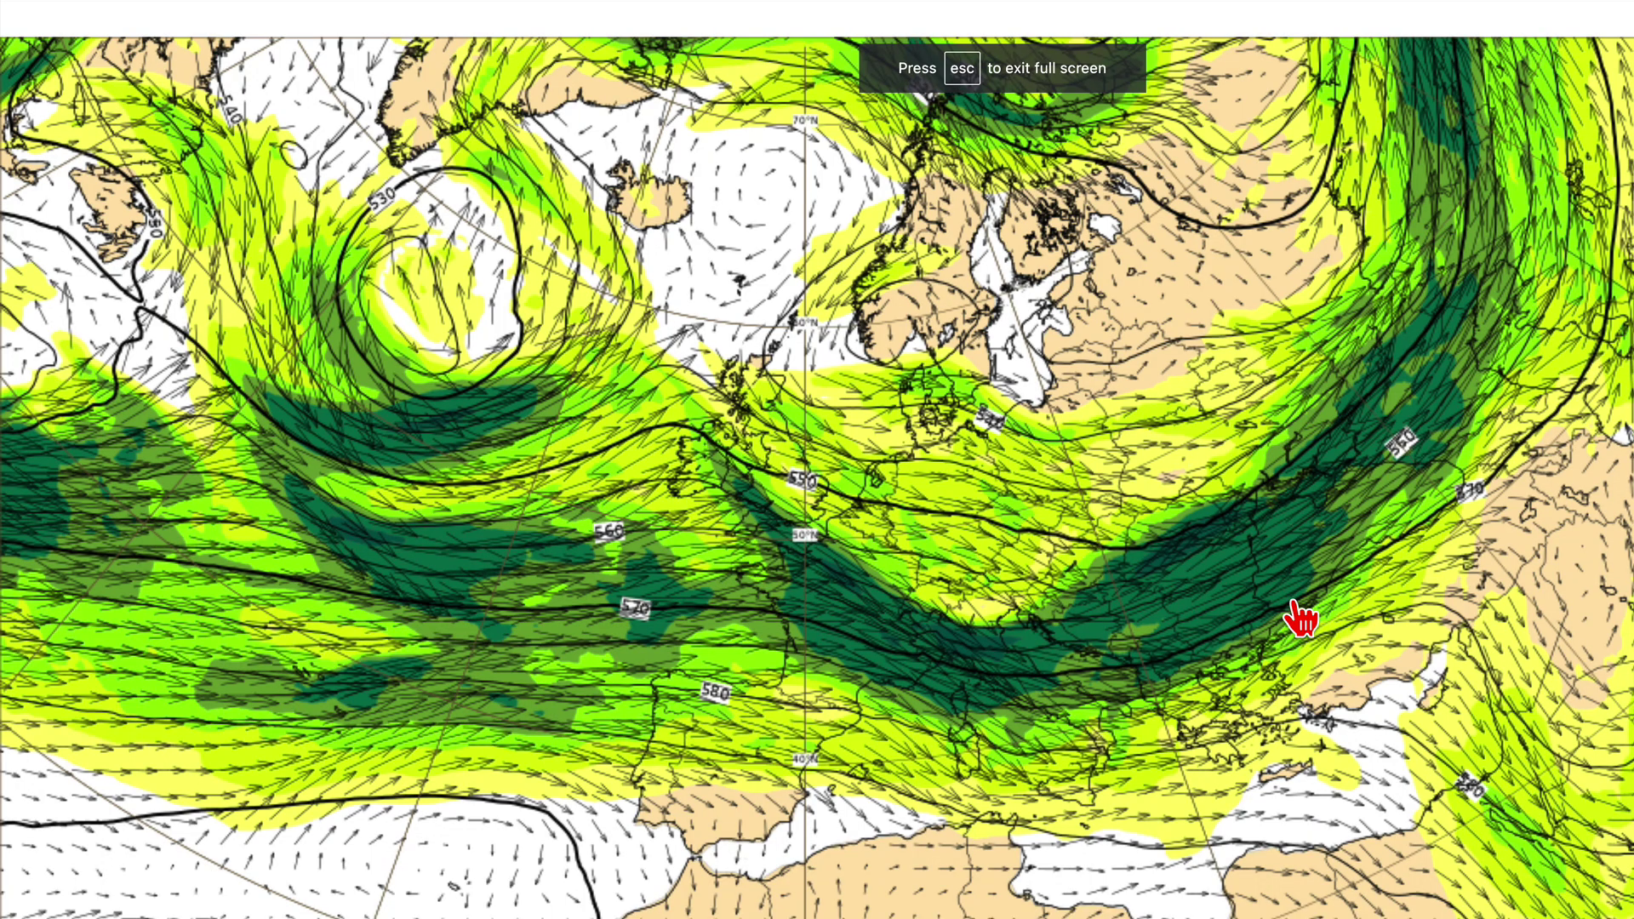
Exit full screen, read the chart description below, then return to the 500 hPa chart
key("Escape")
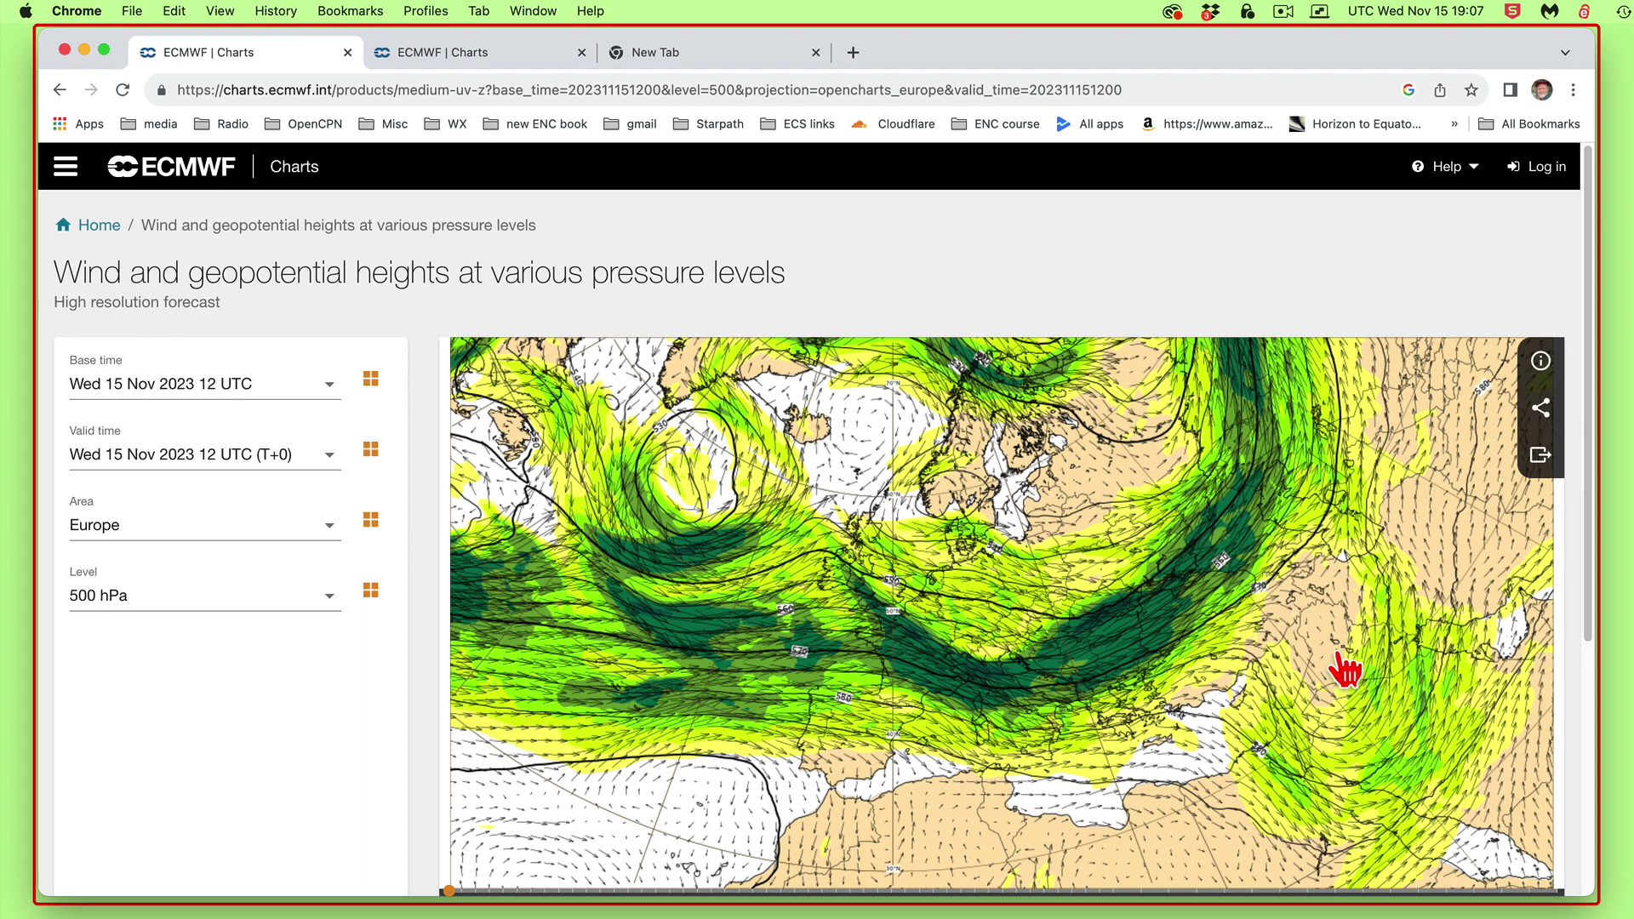
scroll(1575, 830, "down", 5)
scroll(1575, 829, "down", 1)
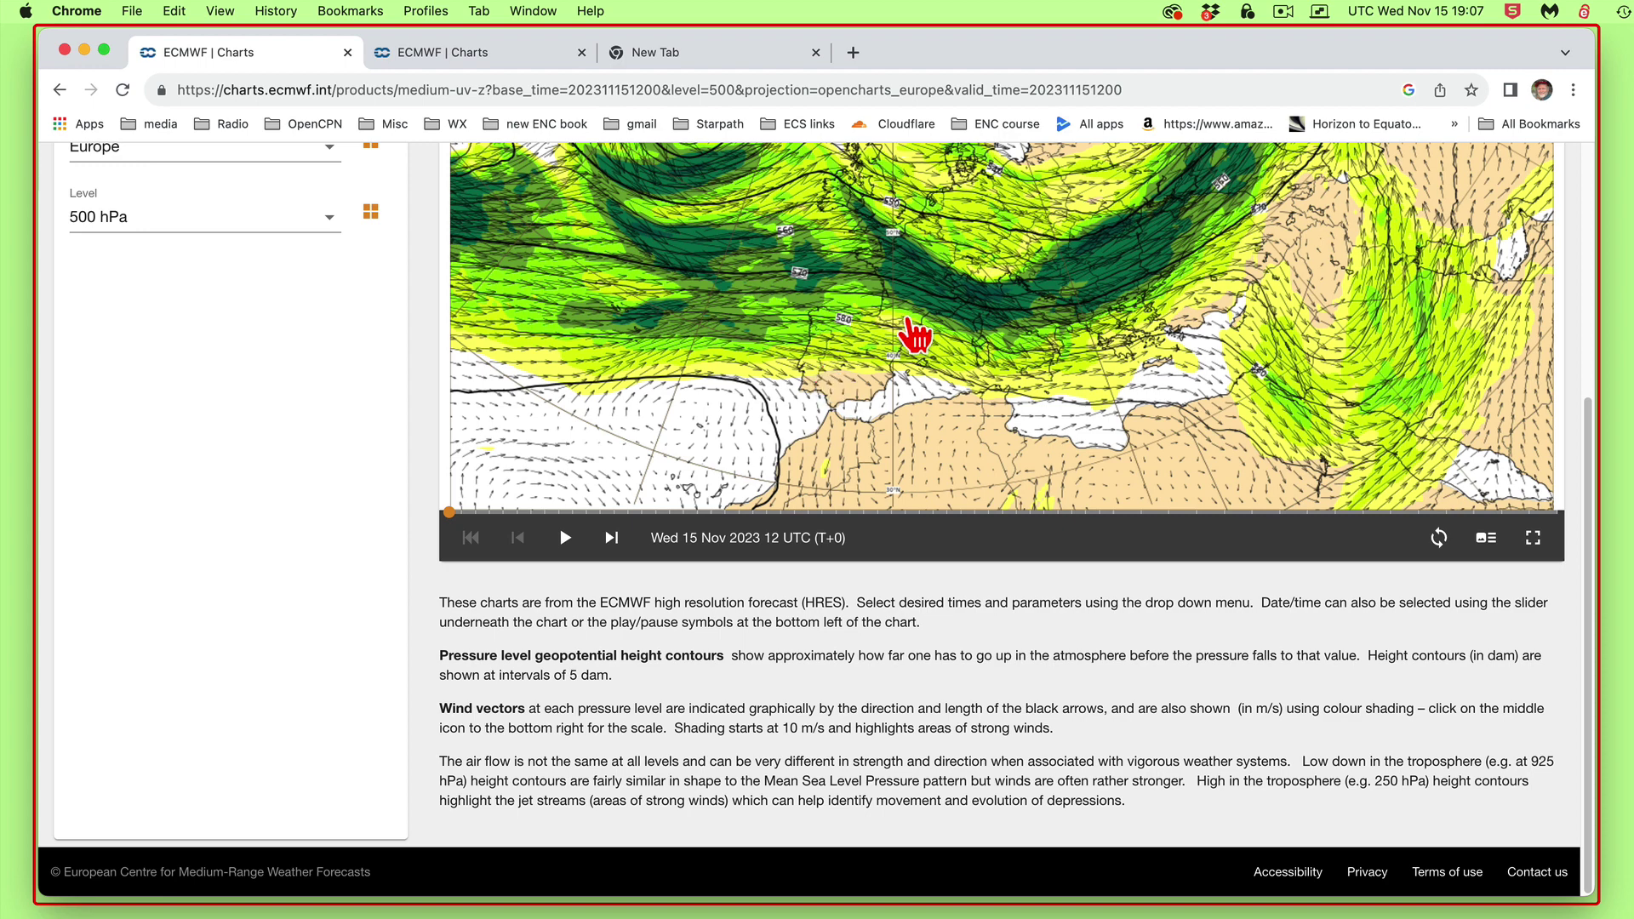
scroll(936, 408, "up", 5)
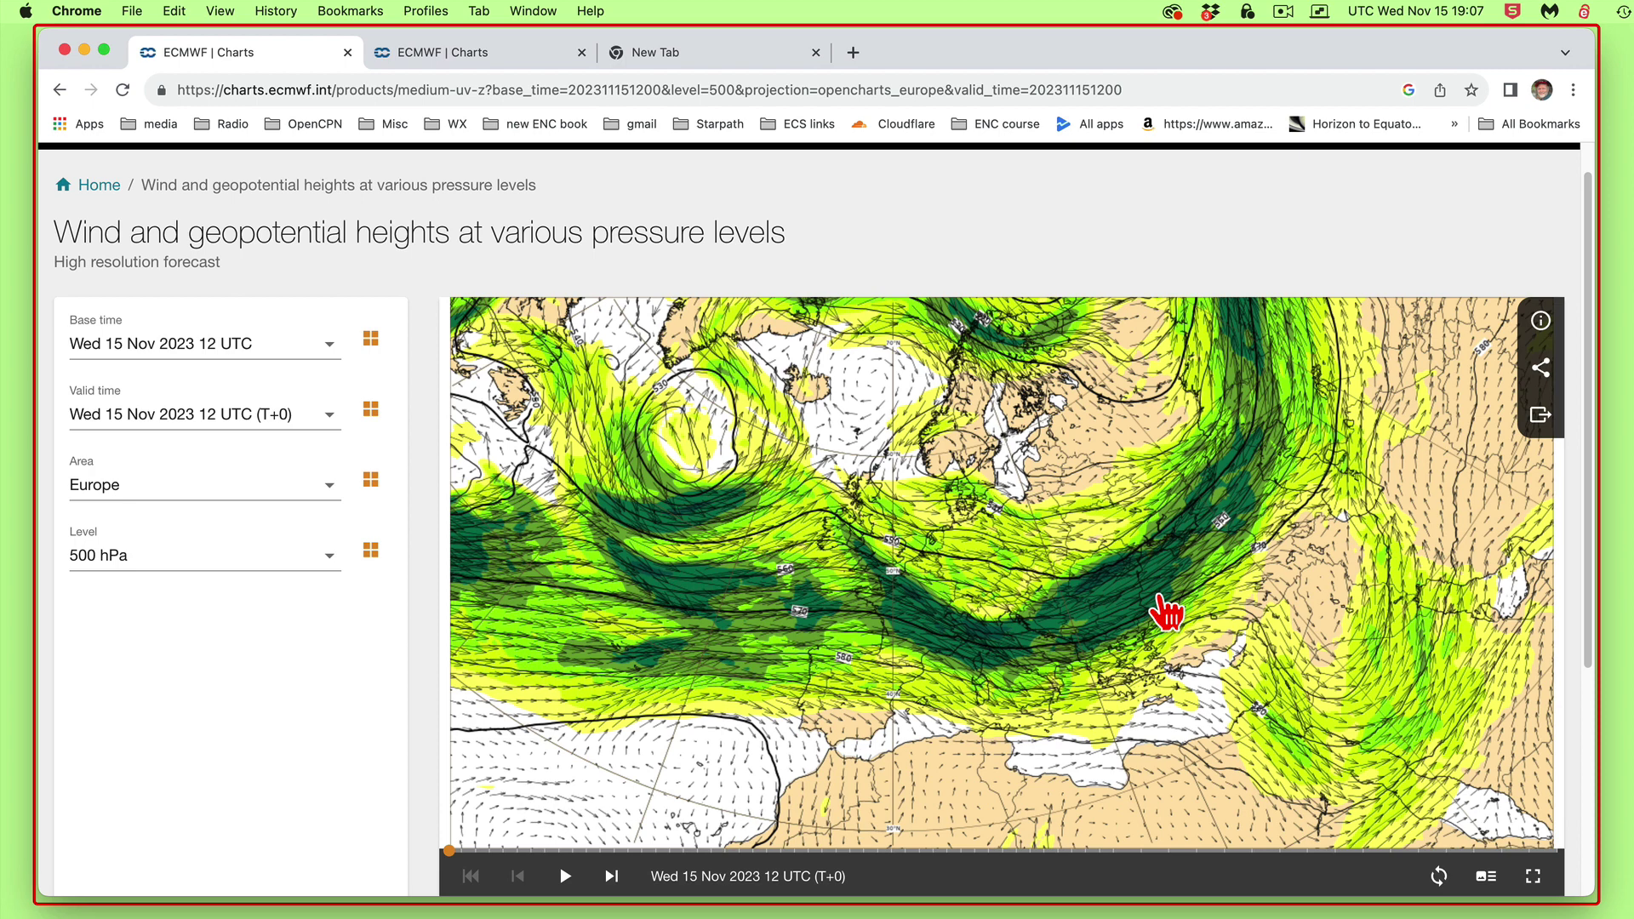